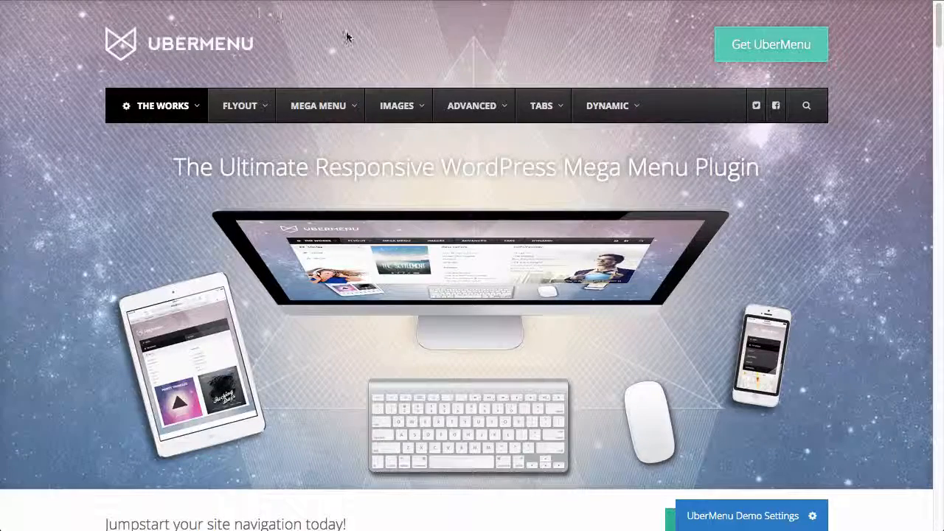
Open the Mega Menu submenu on the site's home page and check how its Icons and Descriptions columns display.
{"action": "mouse_move", "coordinate": [321, 110]}
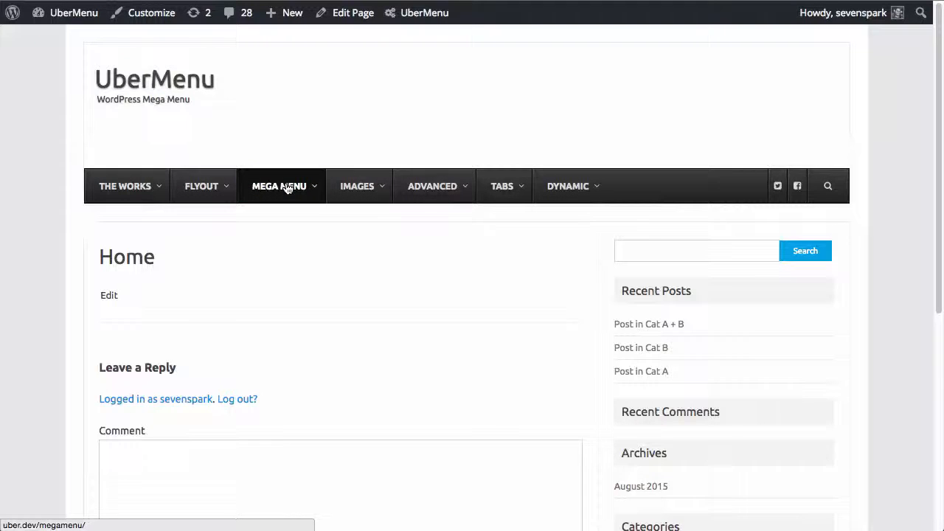
{"action": "mouse_move", "coordinate": [287, 188]}
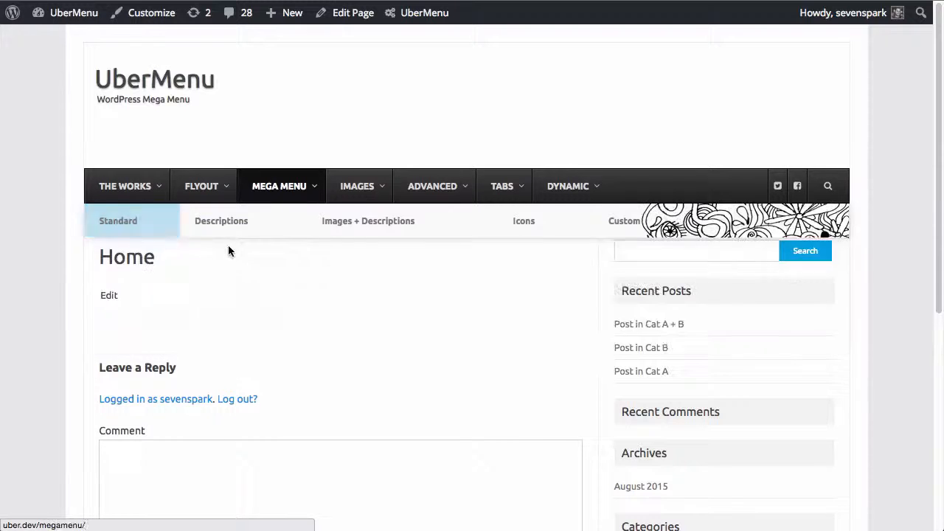
{"action": "mouse_move", "coordinate": [556, 239]}
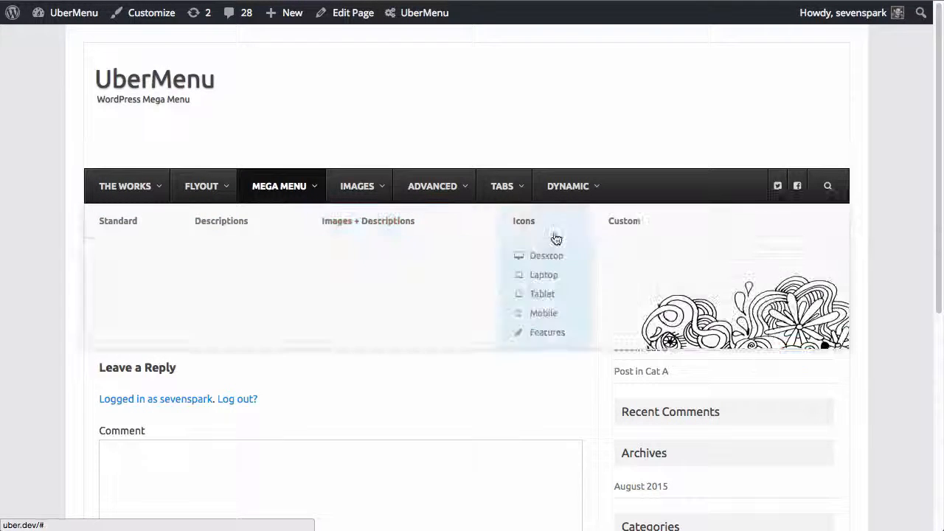
{"action": "mouse_move", "coordinate": [249, 225]}
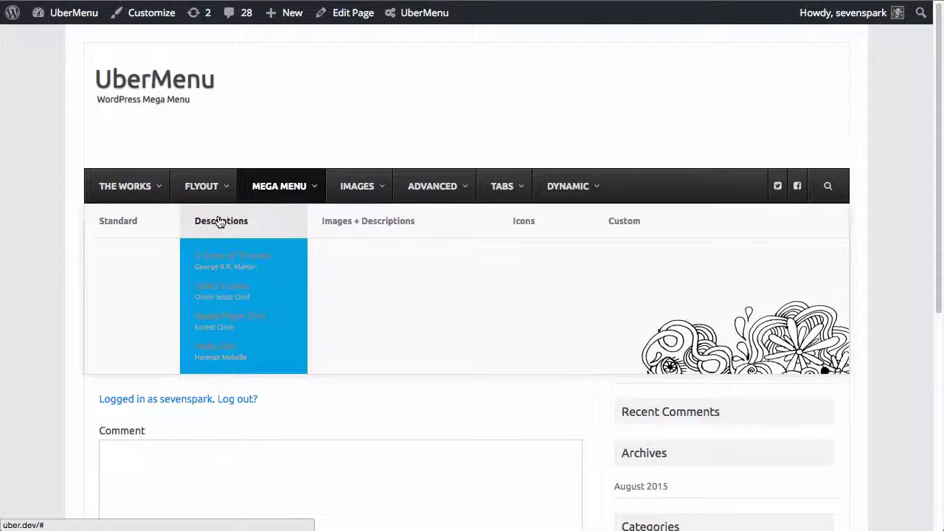
Inspect the Descriptions item in the Mega Menu submenu and select its nested submenu ul element in the page markup.
{"action": "right_click", "coordinate": [219, 222]}
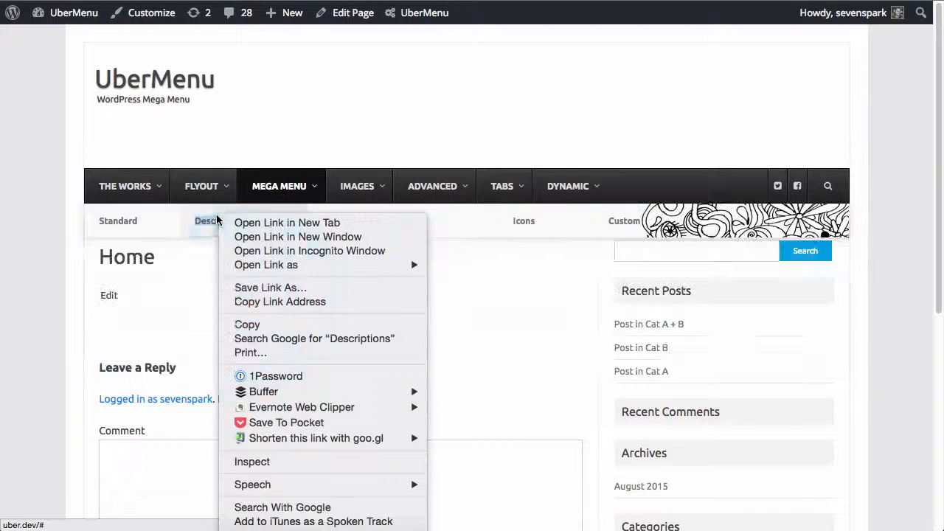
{"action": "left_click", "coordinate": [251, 463]}
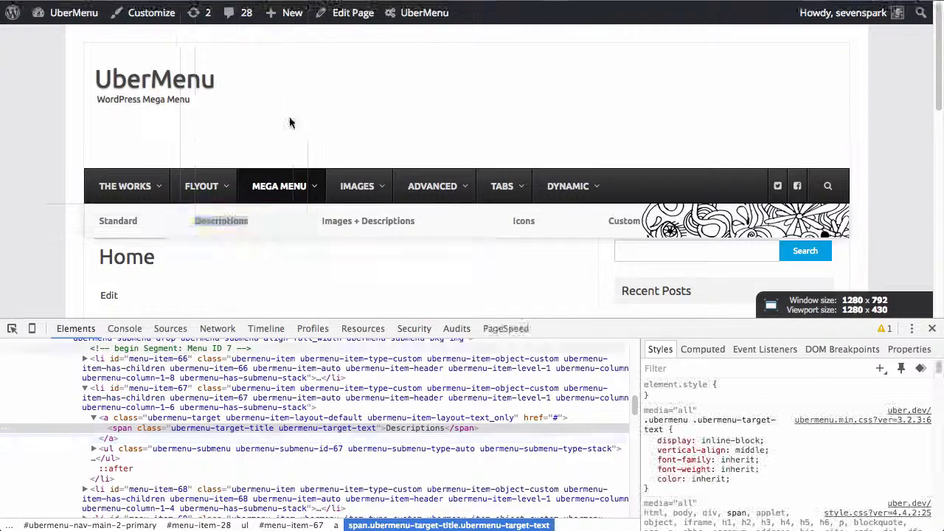
{"action": "scroll", "coordinate": [289, 122], "scroll_direction": "down", "scroll_amount": 2}
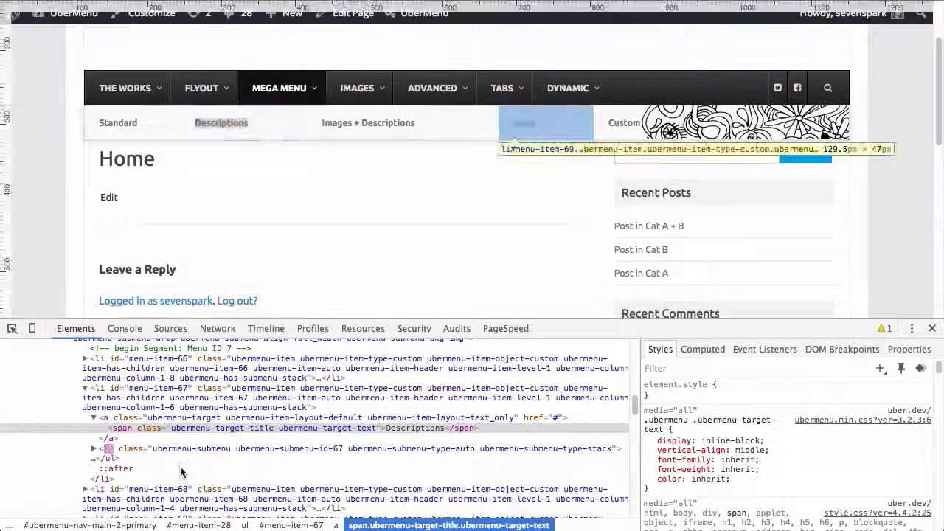
{"action": "left_click", "coordinate": [184, 450]}
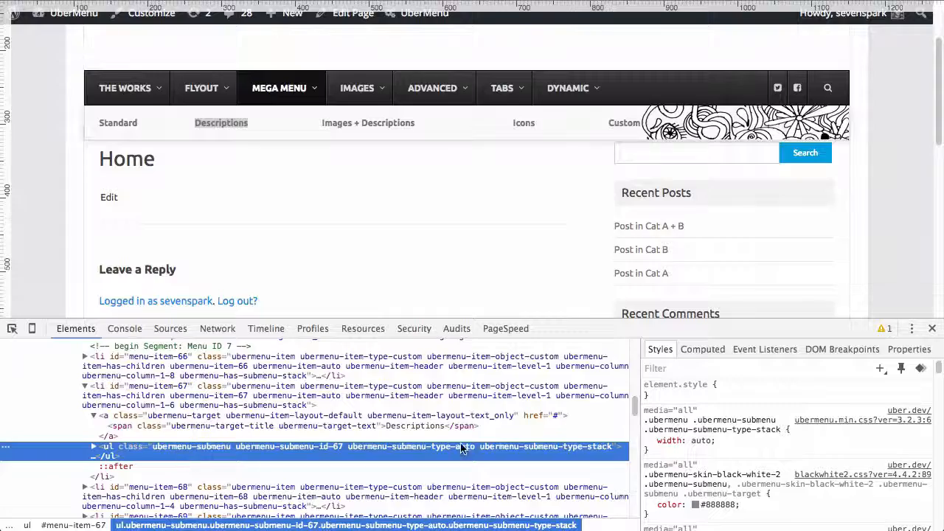
Find the .themonic-nav li ul rule in the submenu's styles and toggle its display: none declaration off and on again.
{"action": "scroll", "coordinate": [767, 428], "scroll_direction": "down", "scroll_amount": 4}
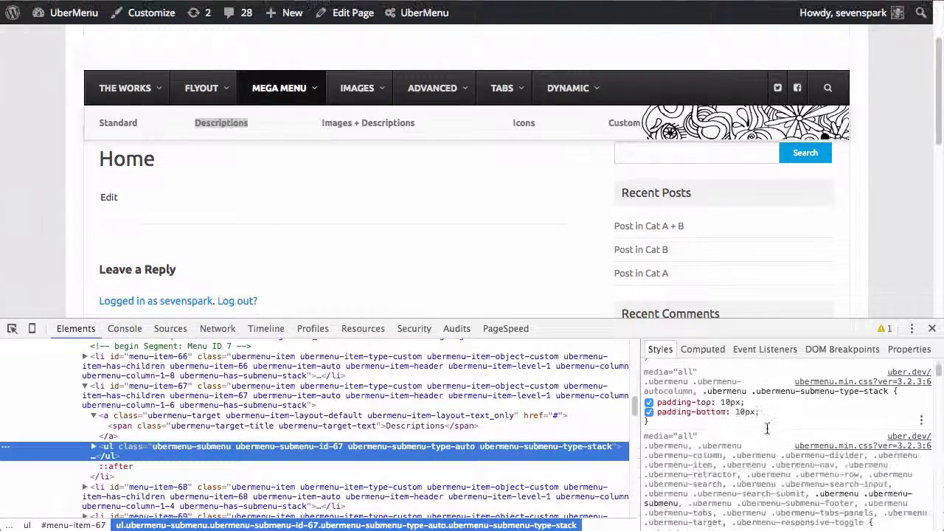
{"action": "scroll", "coordinate": [769, 431], "scroll_direction": "down", "scroll_amount": 10}
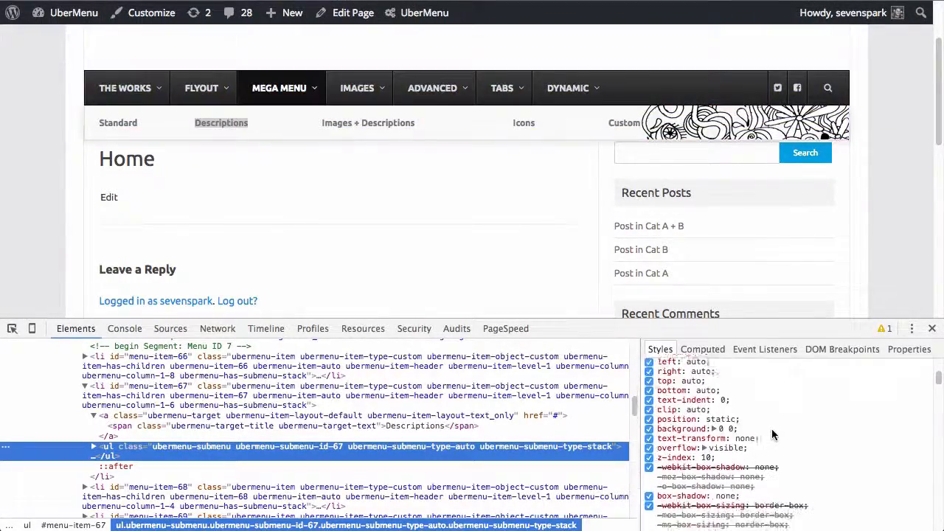
{"action": "scroll", "coordinate": [773, 429], "scroll_direction": "down", "scroll_amount": 6}
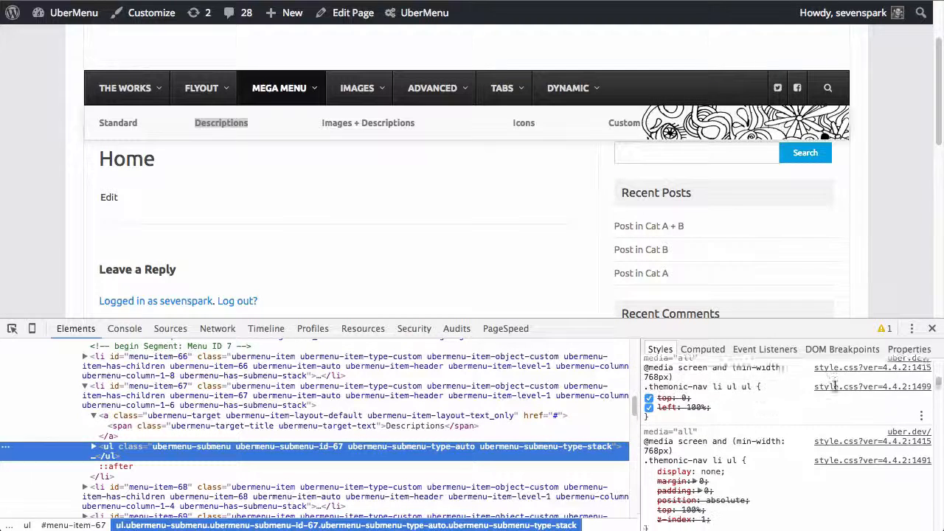
{"action": "scroll", "coordinate": [738, 414], "scroll_direction": "down", "scroll_amount": 2}
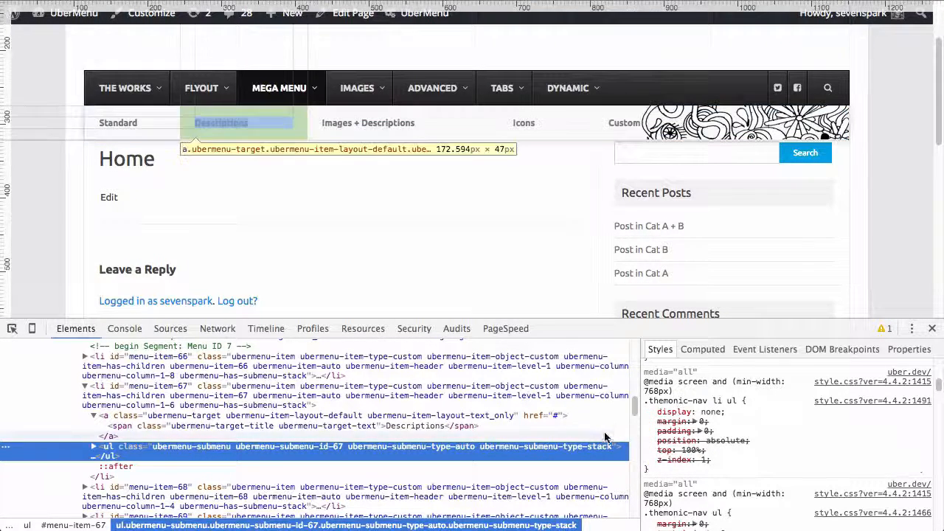
{"action": "left_click", "coordinate": [650, 412]}
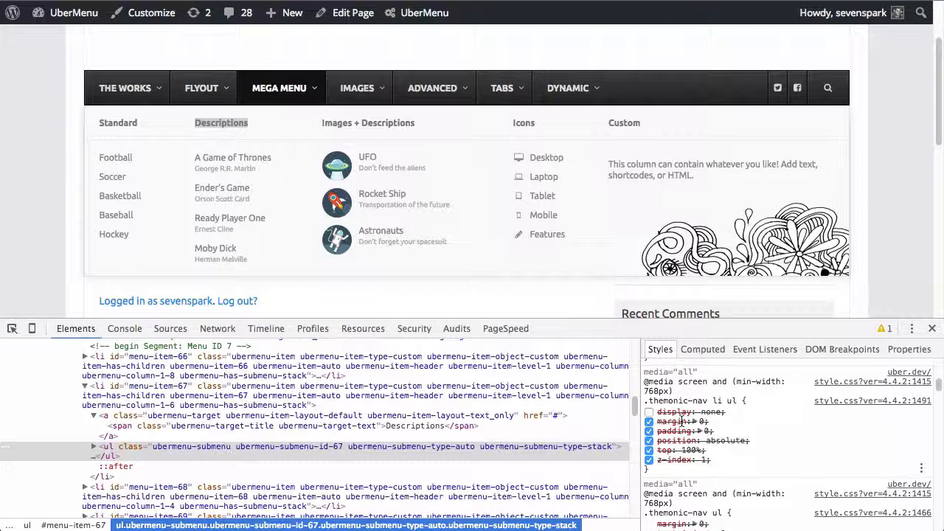
{"action": "left_click", "coordinate": [649, 411]}
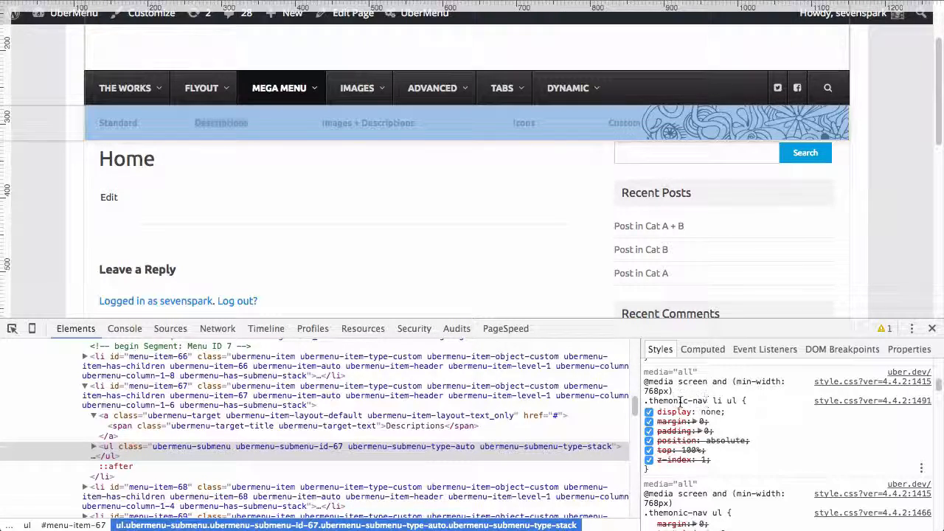
Trace the markup up from the submenu to the UberMenu nav, its configuration comment and the enclosing site-navigation nav element.
{"action": "scroll", "coordinate": [177, 426], "scroll_direction": "up", "scroll_amount": 3}
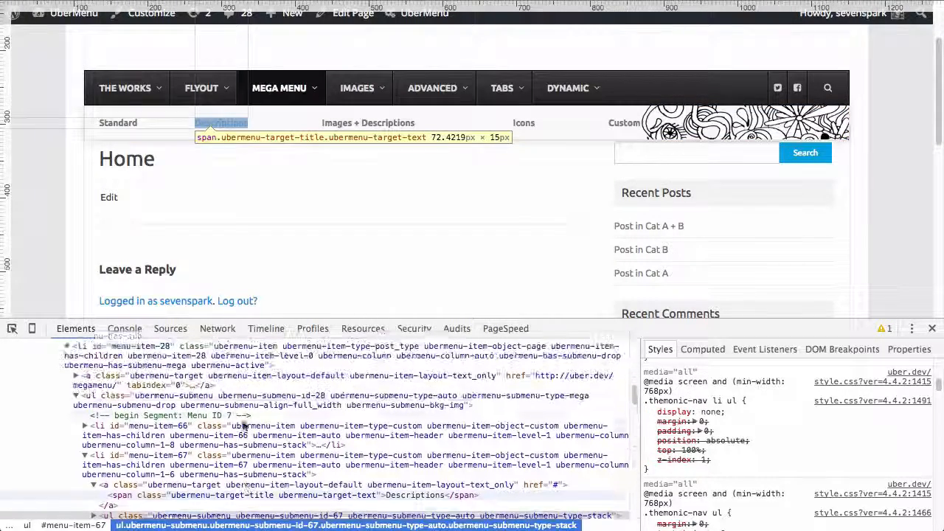
{"action": "scroll", "coordinate": [148, 426], "scroll_direction": "up", "scroll_amount": 10}
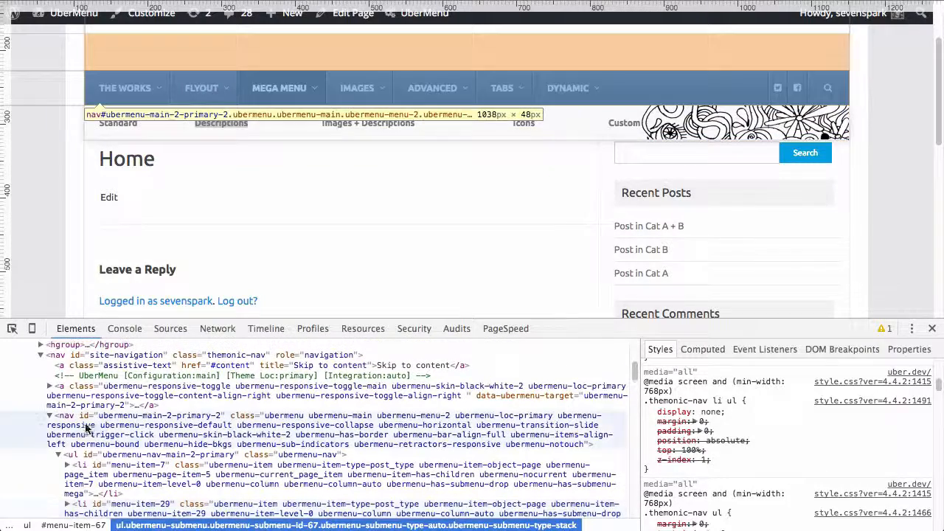
{"action": "left_click", "coordinate": [134, 420]}
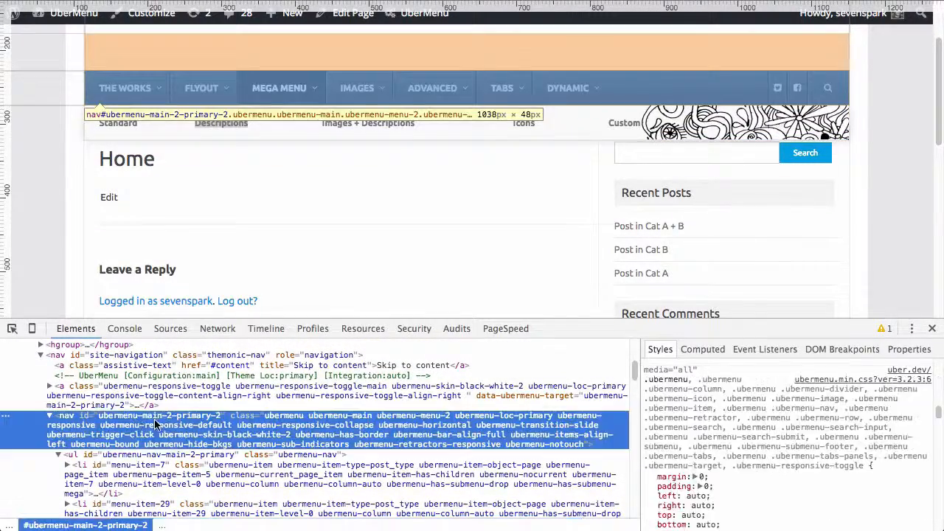
{"action": "left_click", "coordinate": [172, 377]}
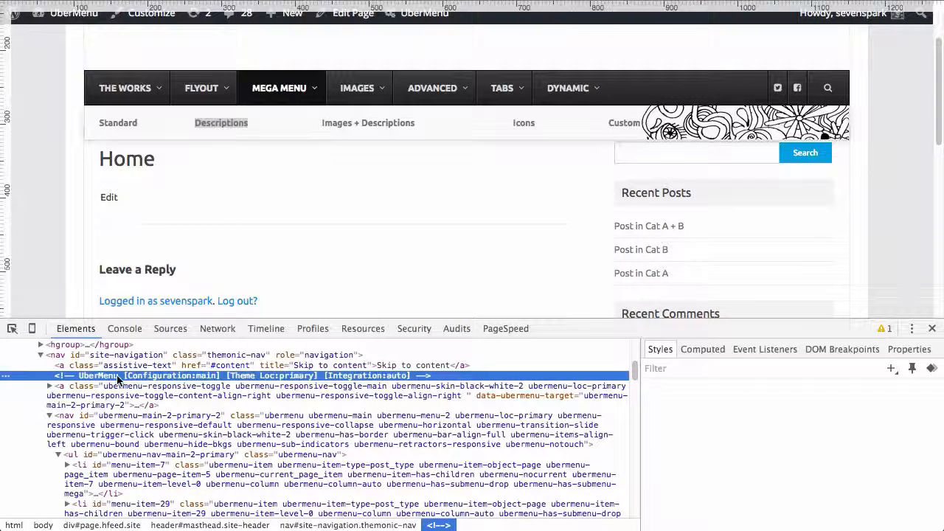
{"action": "left_click", "coordinate": [192, 357]}
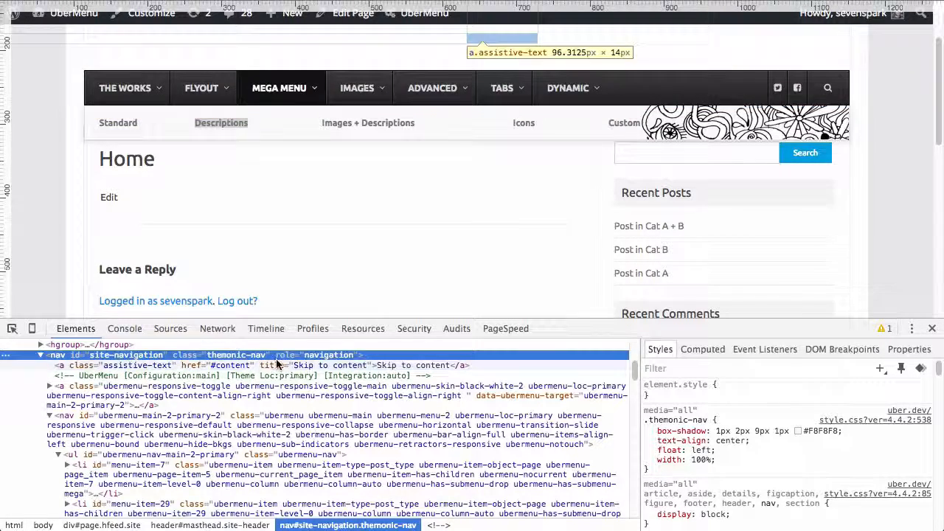
Remove the themonic-nav class from the site-navigation nav element.
{"action": "double_click", "coordinate": [236, 355]}
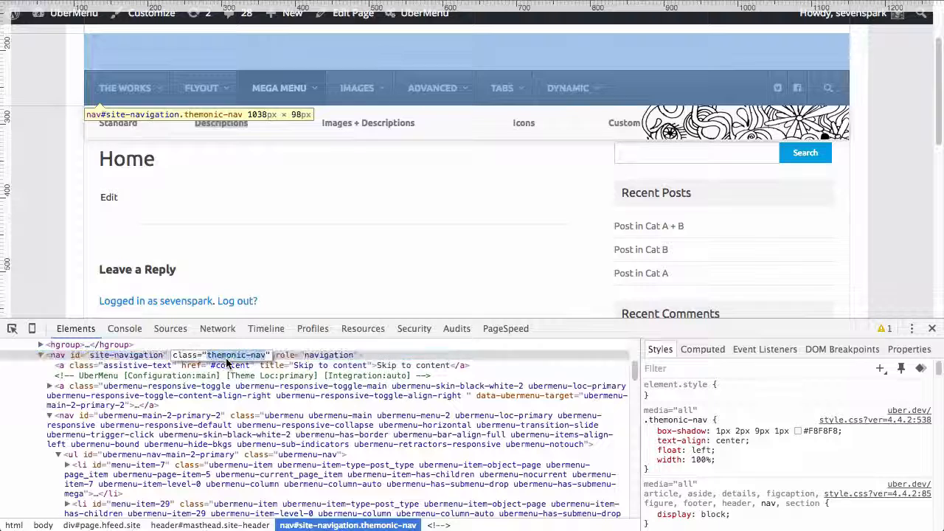
{"action": "key", "text": "BackSpace"}
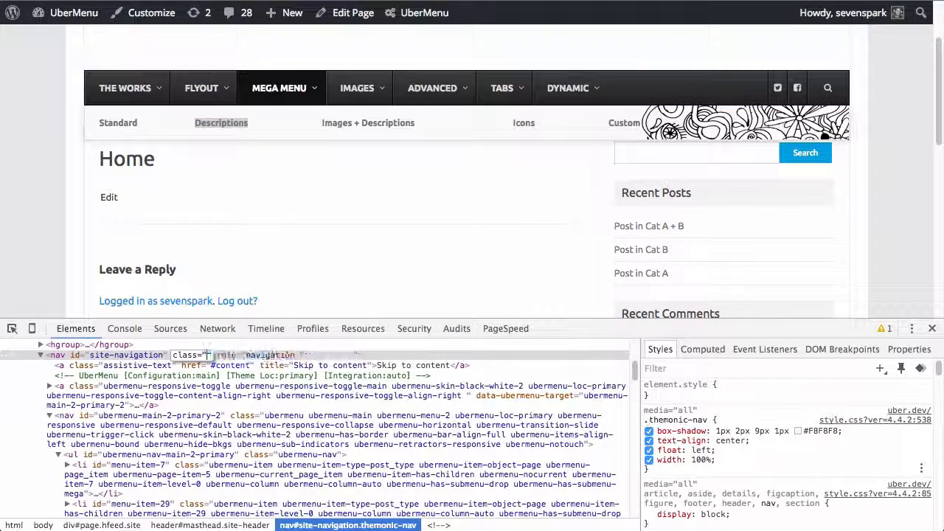
{"action": "key", "text": "Return"}
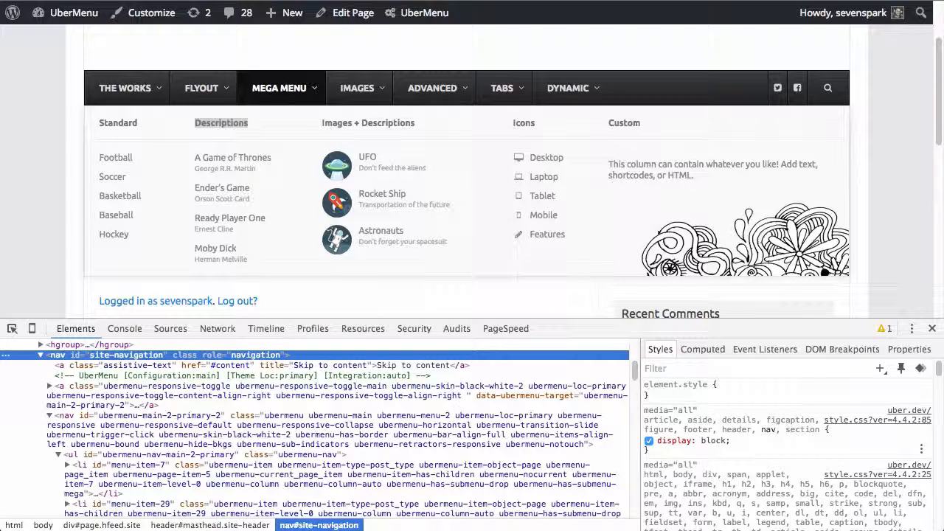
Compare the UberMenu nav with the site-navigation nav wrapper, and undo the wrapper's class removal.
{"action": "left_click", "coordinate": [155, 437]}
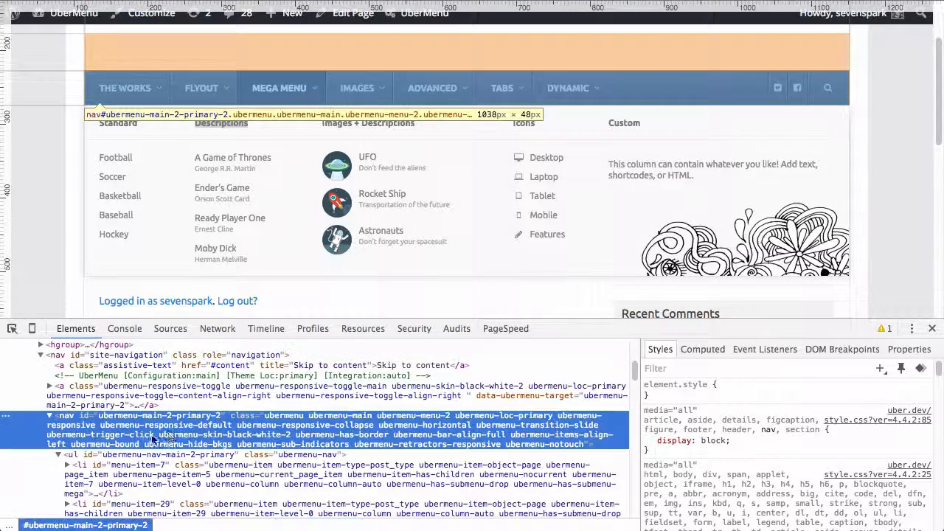
{"action": "left_click", "coordinate": [137, 361]}
{"action": "left_click", "coordinate": [141, 355]}
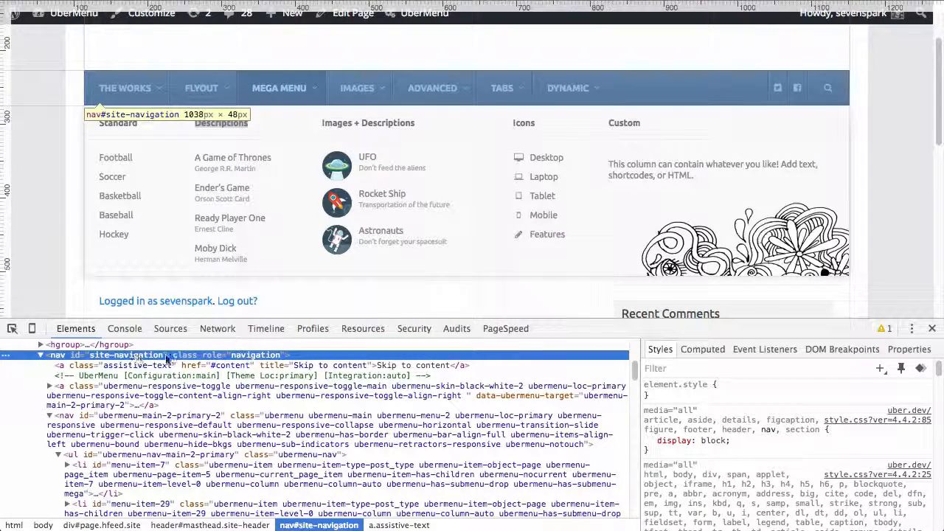
{"action": "key", "text": "super+z"}
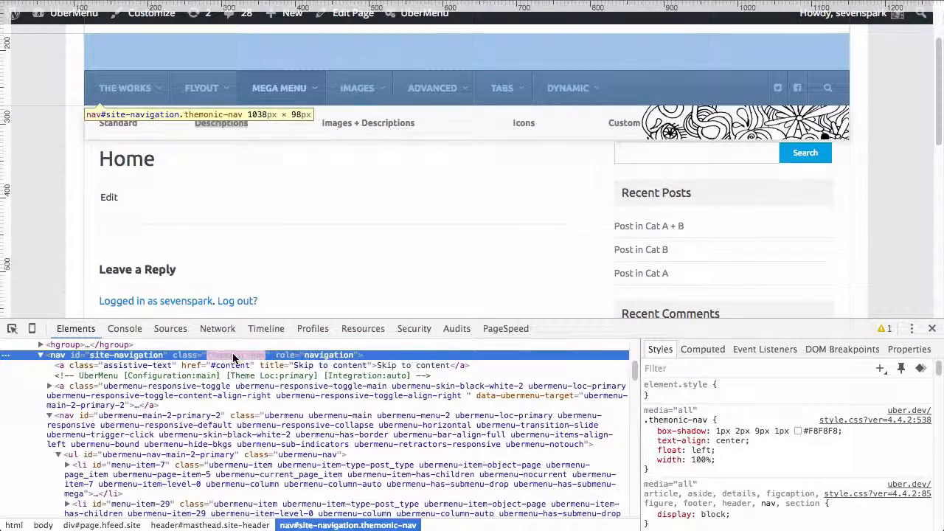
Clear both the themonic-nav class and the site-navigation id from the theme's nav element wrapping the menu.
{"action": "double_click", "coordinate": [211, 357]}
{"action": "key", "text": "BackSpace"}
{"action": "key", "text": "Return"}
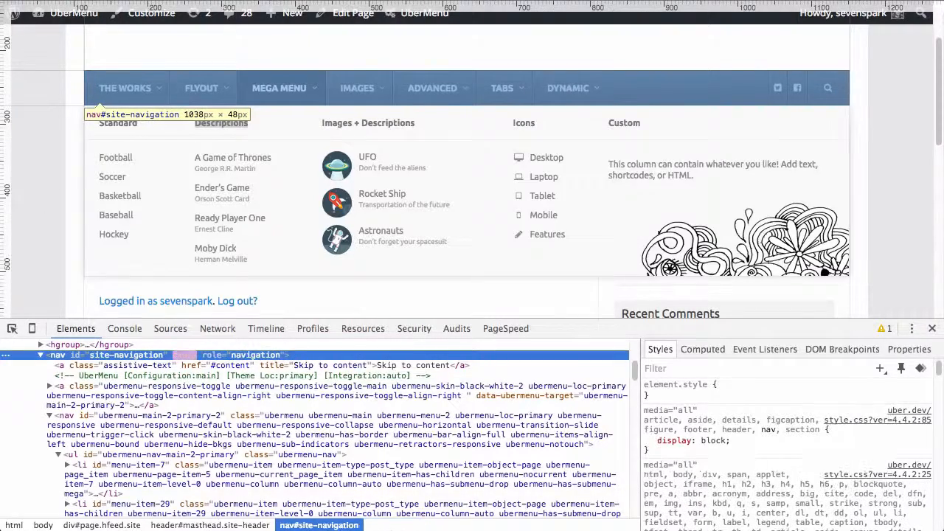
{"action": "scroll", "coordinate": [217, 410], "scroll_direction": "up", "scroll_amount": 2}
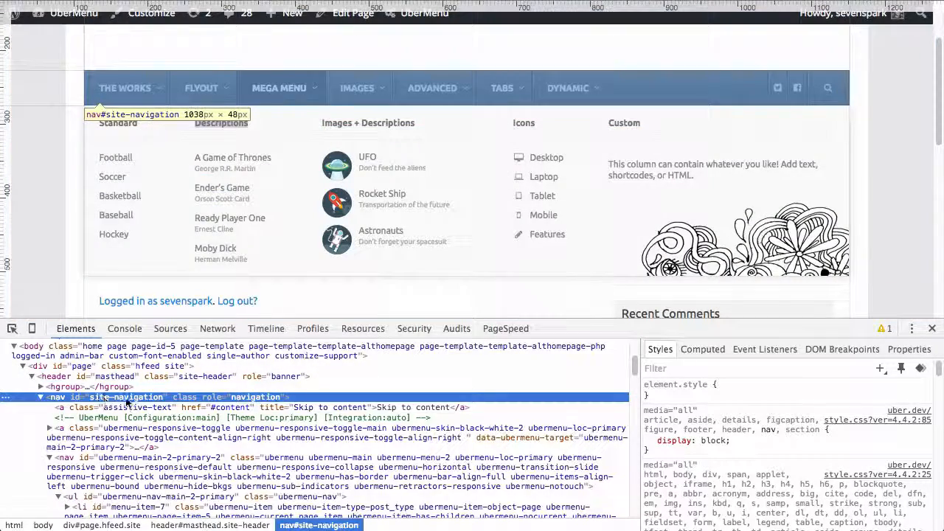
{"action": "double_click", "coordinate": [127, 399]}
{"action": "key", "text": "Delete"}
{"action": "key", "text": "Return"}
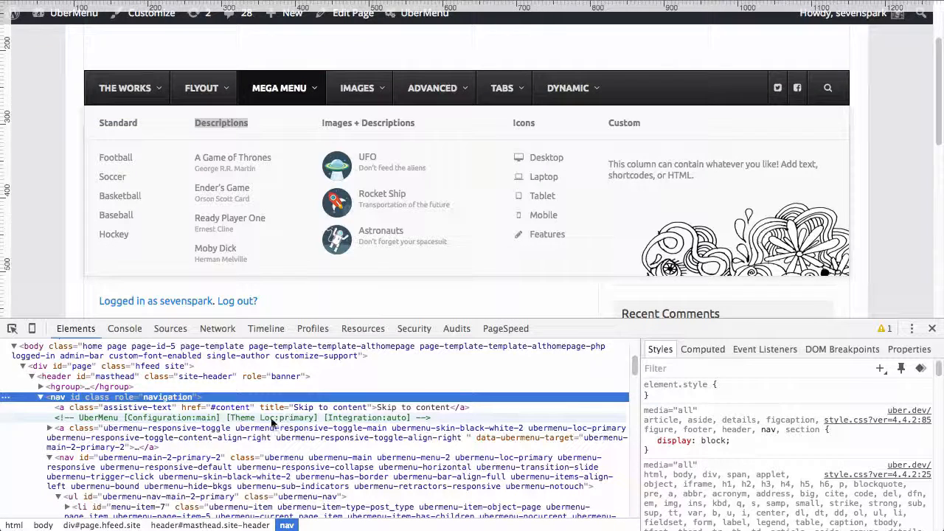
Close the developer tools and reload the home page to discard the temporary markup edits.
{"action": "left_click", "coordinate": [932, 328]}
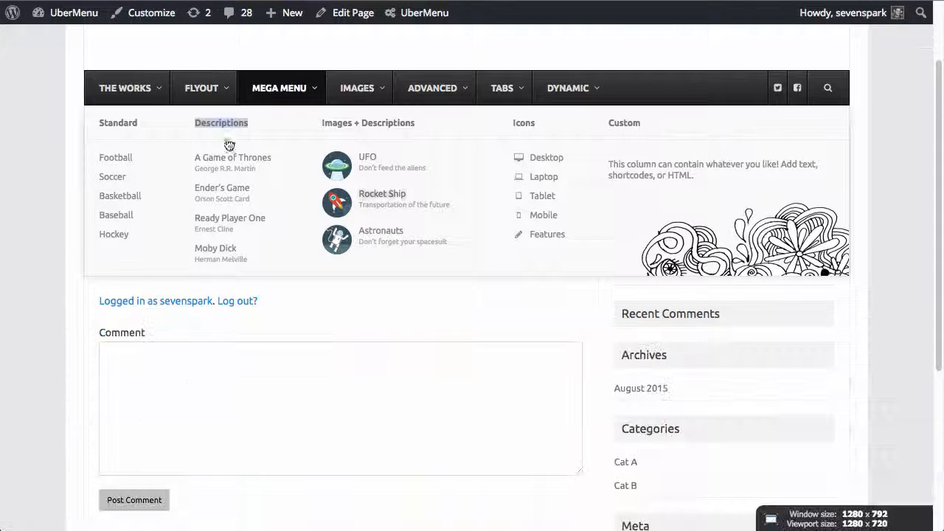
{"action": "key", "text": "super+r"}
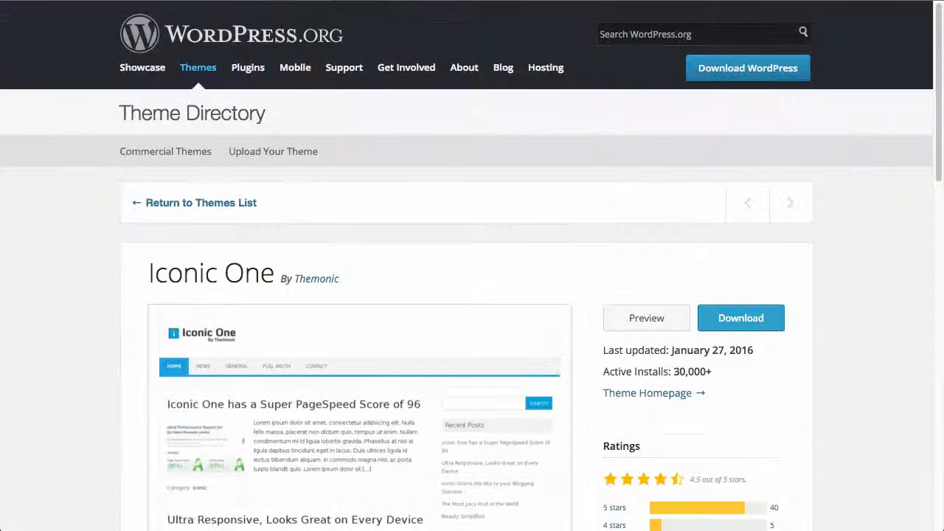
{"action": "scroll", "coordinate": [322, 141], "scroll_direction": "down", "scroll_amount": 3}
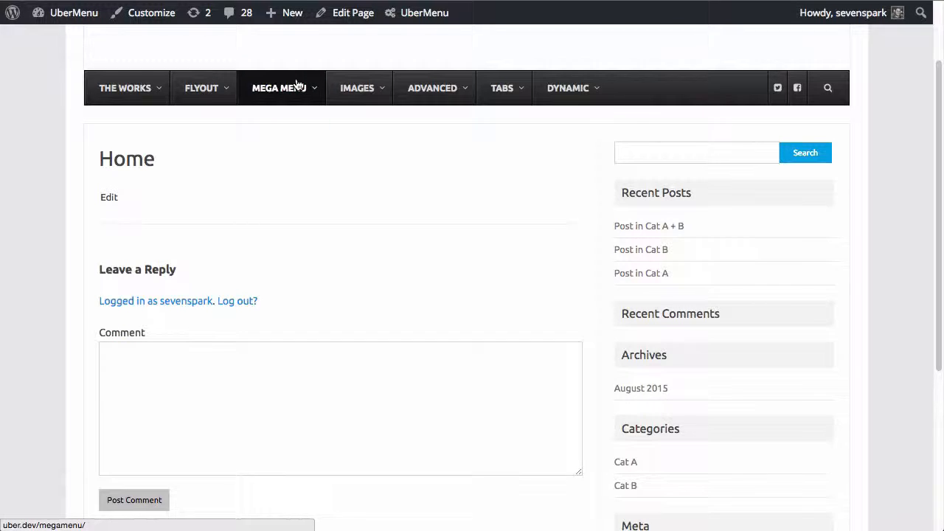
Reopen the Mega Menu submenu and check the column contents under Descriptions, Images + Descriptions and the other headings.
{"action": "mouse_move", "coordinate": [298, 85]}
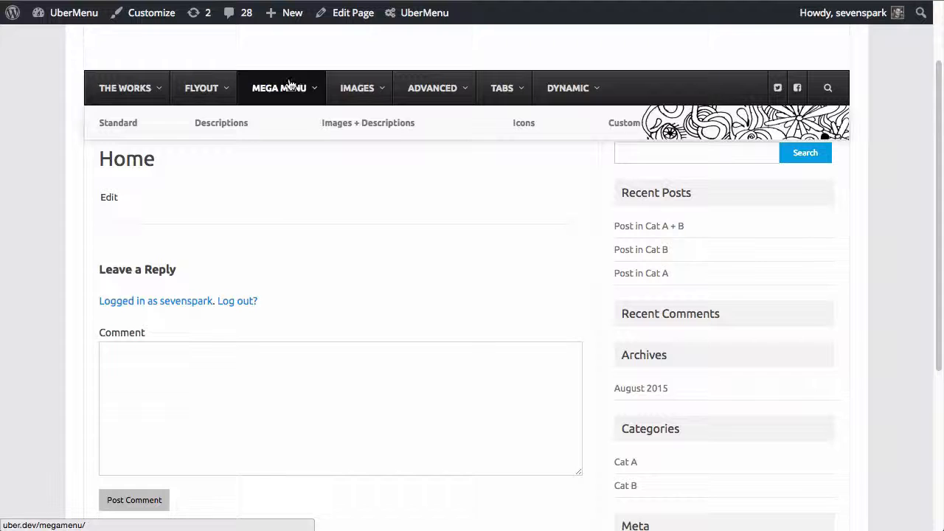
{"action": "mouse_move", "coordinate": [261, 118]}
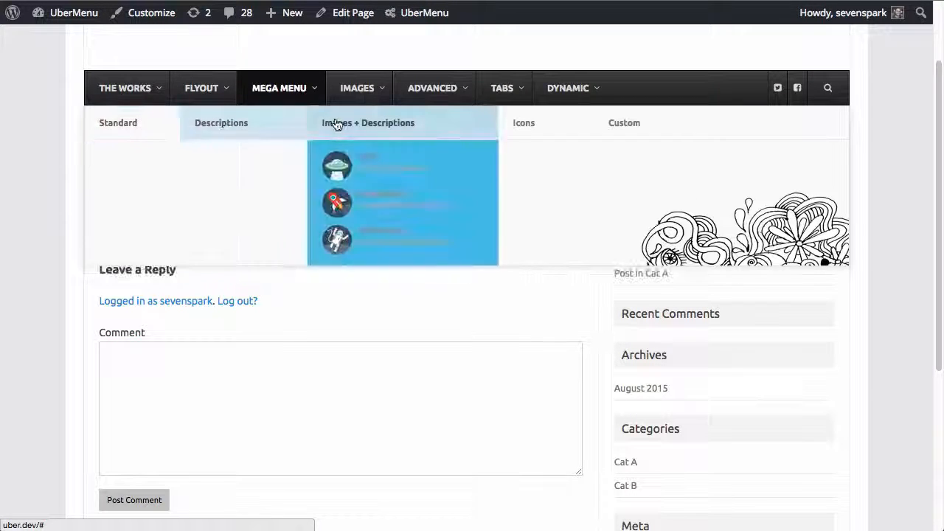
{"action": "mouse_move", "coordinate": [605, 126]}
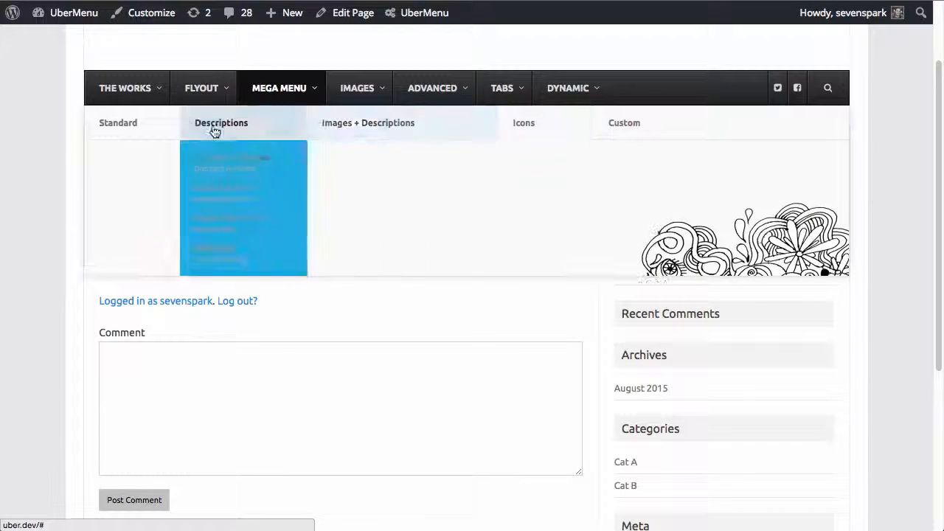
{"action": "mouse_move", "coordinate": [101, 124]}
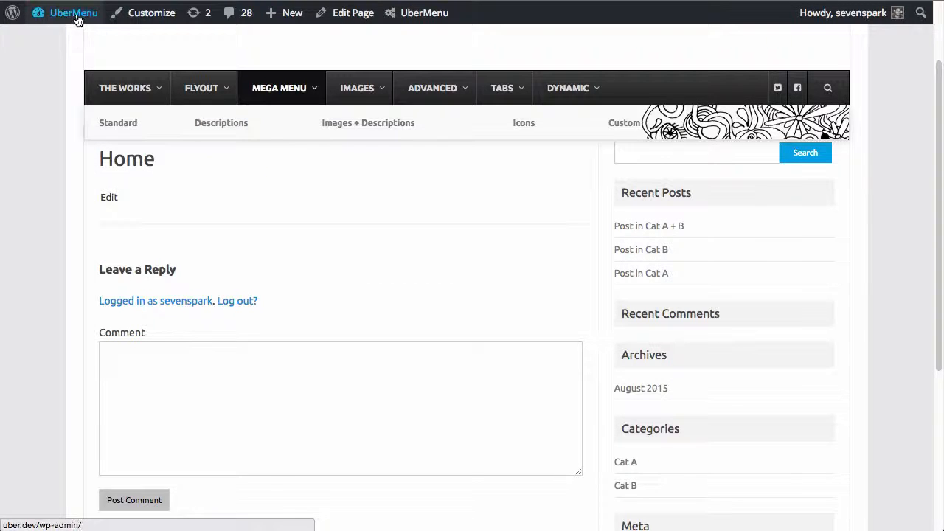
Enable Direct Injection Testing in the Integration settings of the Main UberMenu Configuration and save the configuration.
{"action": "mouse_move", "coordinate": [78, 20]}
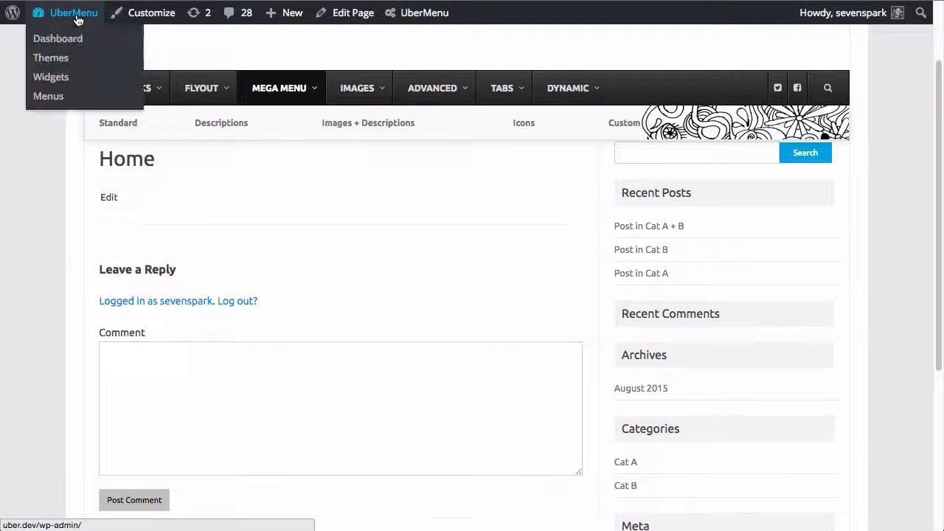
{"action": "left_click", "coordinate": [409, 18], "text": "super"}
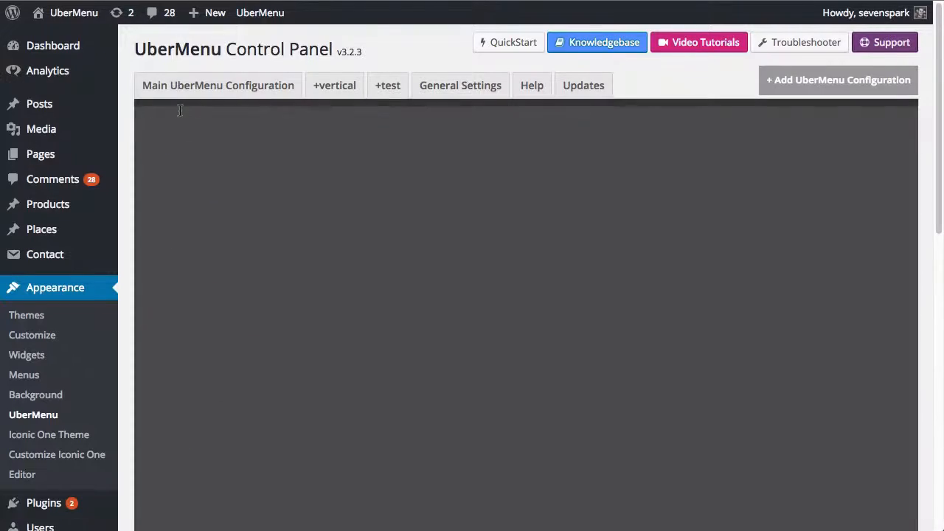
{"action": "left_click", "coordinate": [193, 124]}
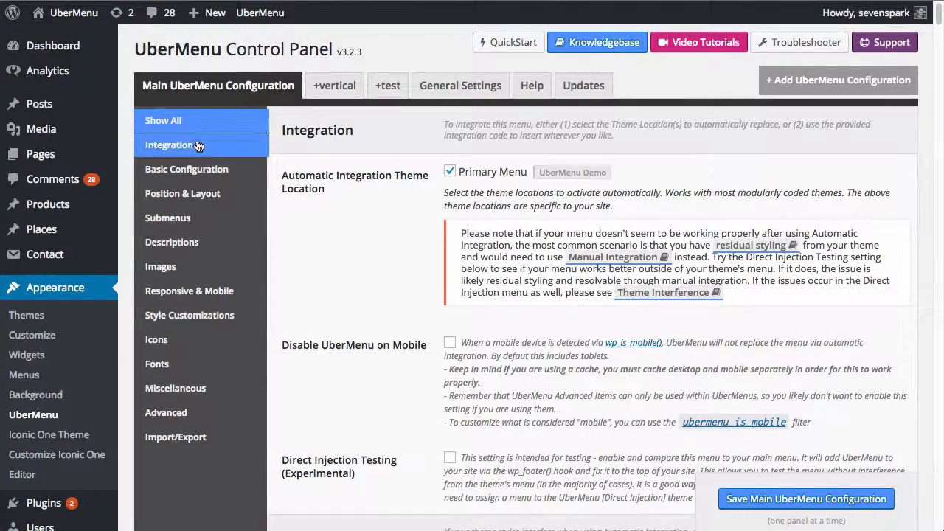
{"action": "scroll", "coordinate": [381, 217], "scroll_direction": "down", "scroll_amount": 2}
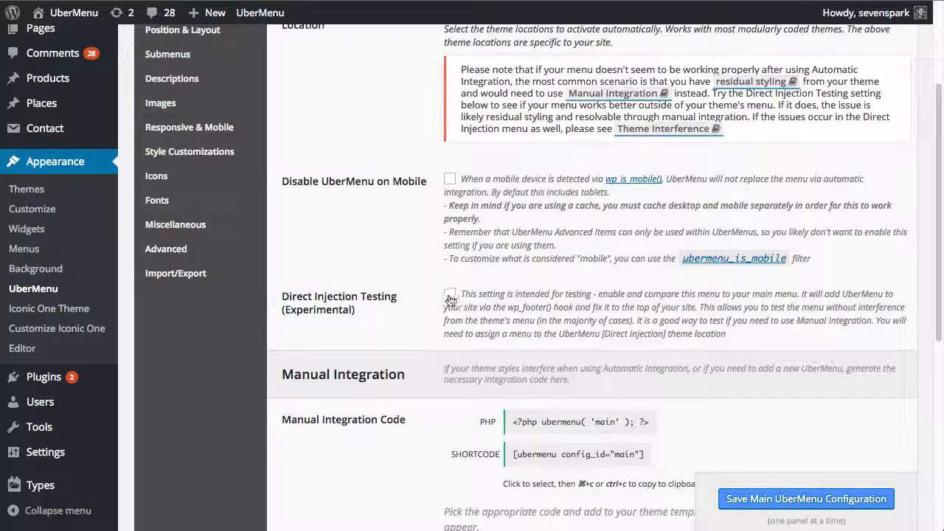
{"action": "left_click", "coordinate": [450, 295]}
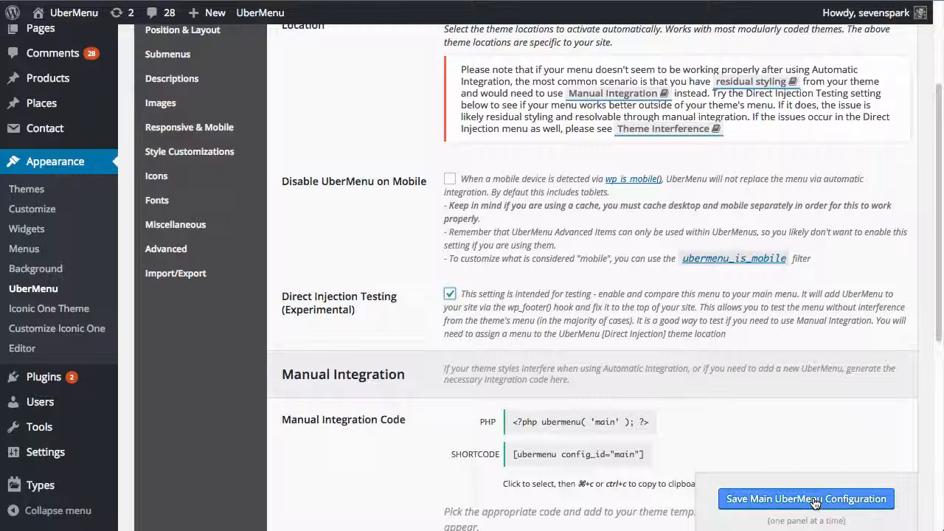
{"action": "left_click", "coordinate": [815, 503]}
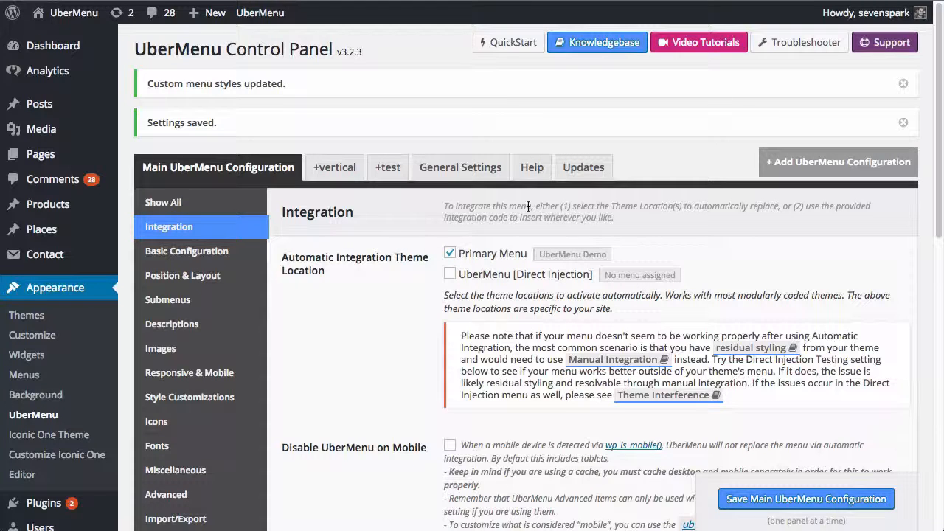
From the home page's admin notice, assign the UberMenu Demo menu to the UberMenu [Direct Injection] theme location and save.
{"action": "left_click", "coordinate": [260, 13]}
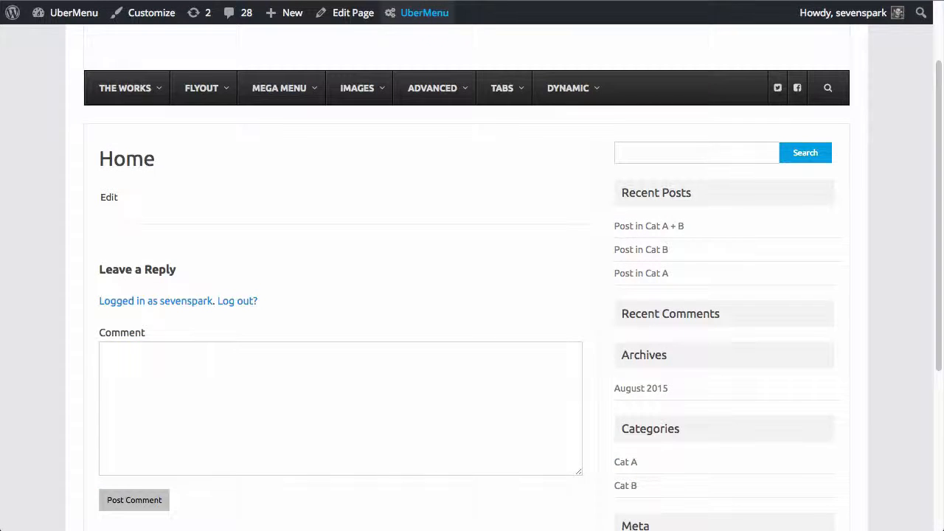
{"action": "left_click", "coordinate": [55, 1]}
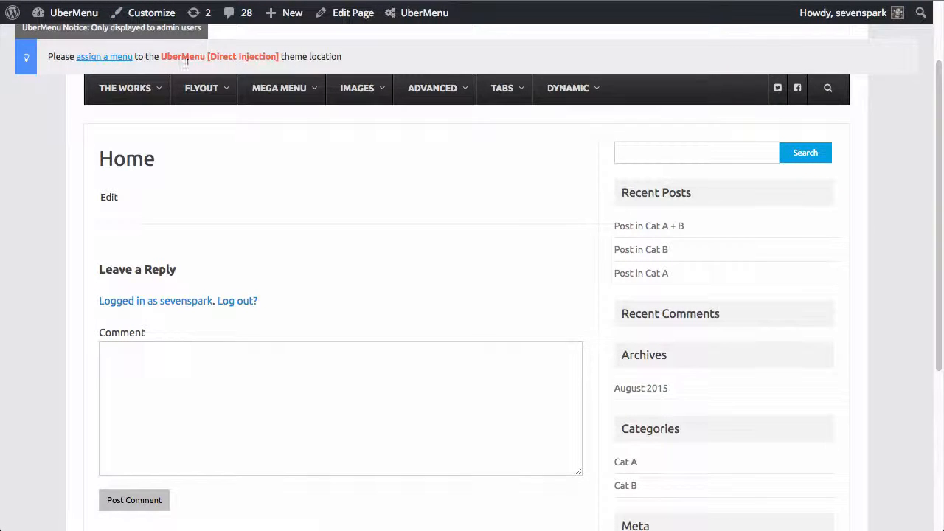
{"action": "left_click", "coordinate": [107, 59]}
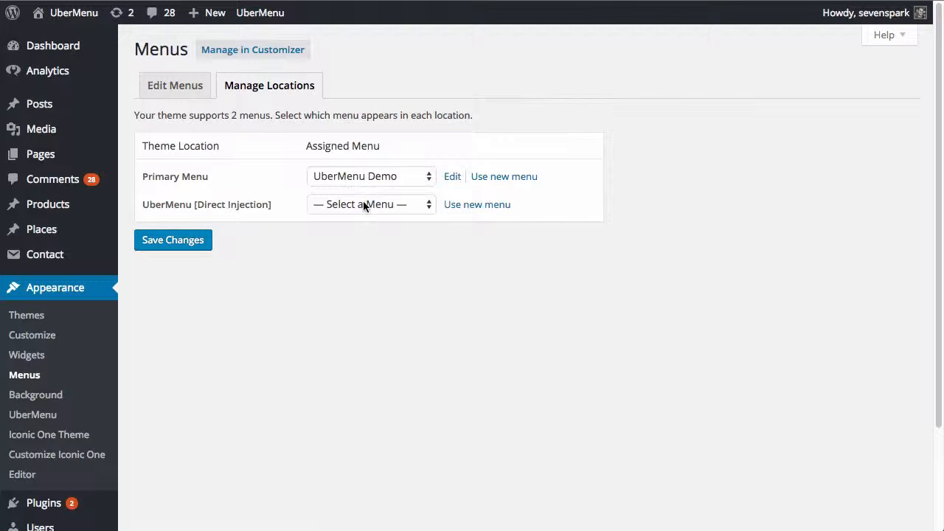
{"action": "left_click", "coordinate": [364, 204]}
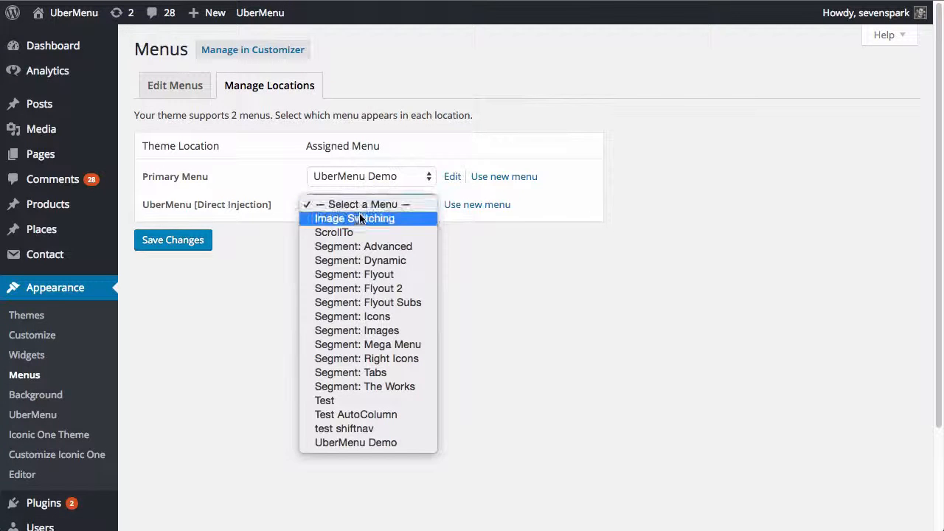
{"action": "left_click", "coordinate": [368, 441]}
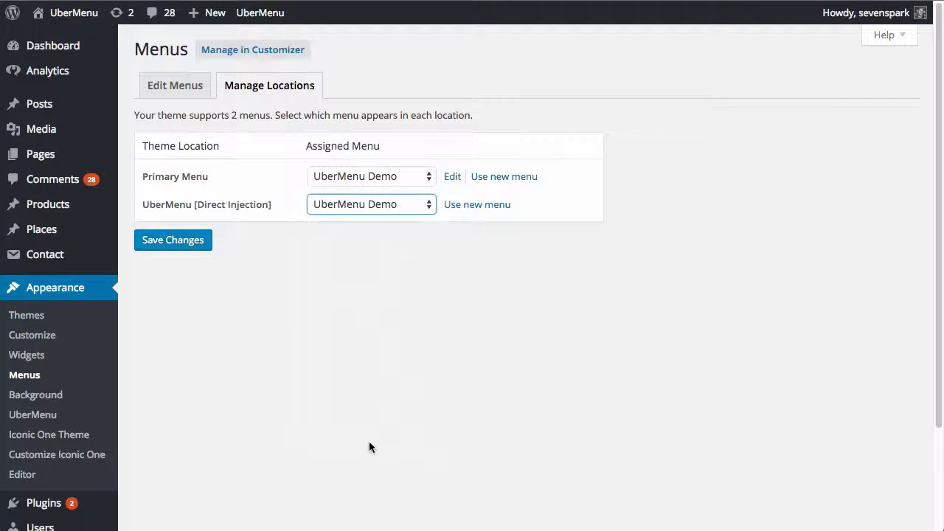
{"action": "left_click", "coordinate": [177, 242]}
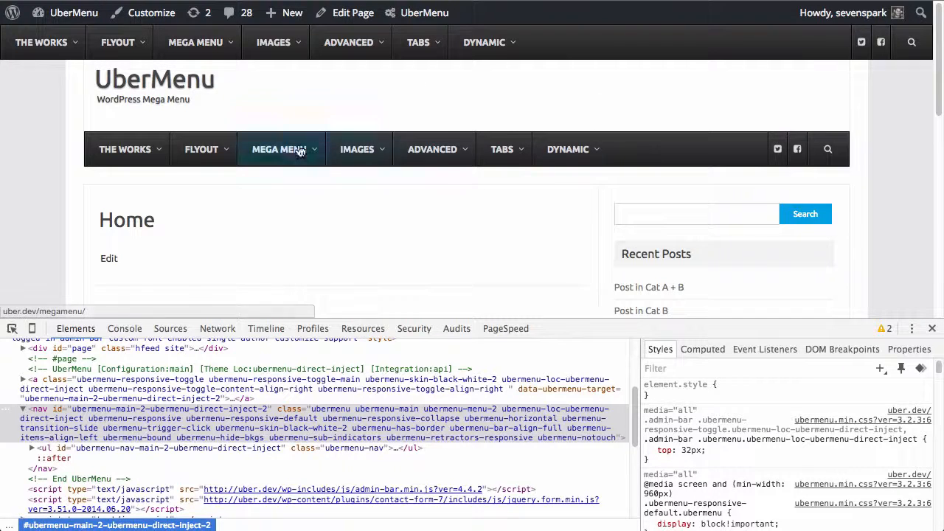
Compare the Mega Menu submenu contents and styling between the theme's menu and the directly injected menu on the home page.
{"action": "left_click", "coordinate": [291, 153]}
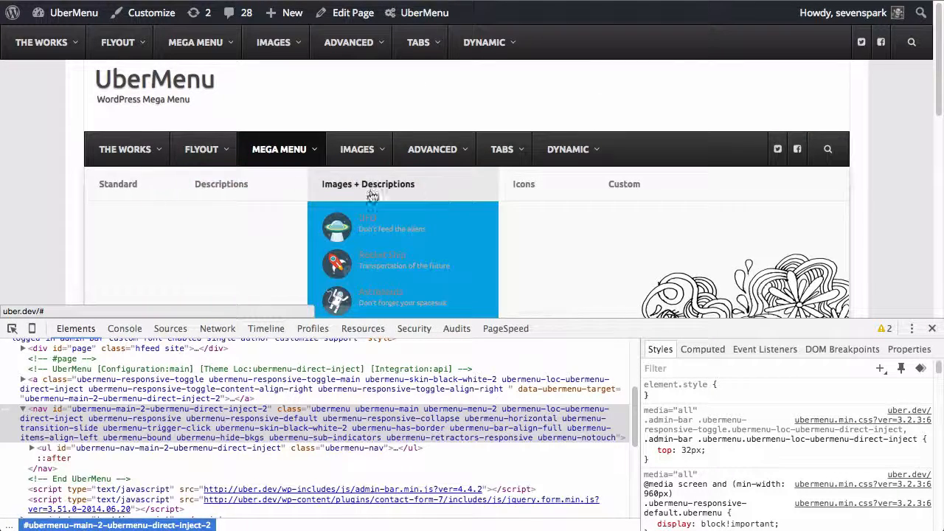
{"action": "left_click", "coordinate": [199, 42]}
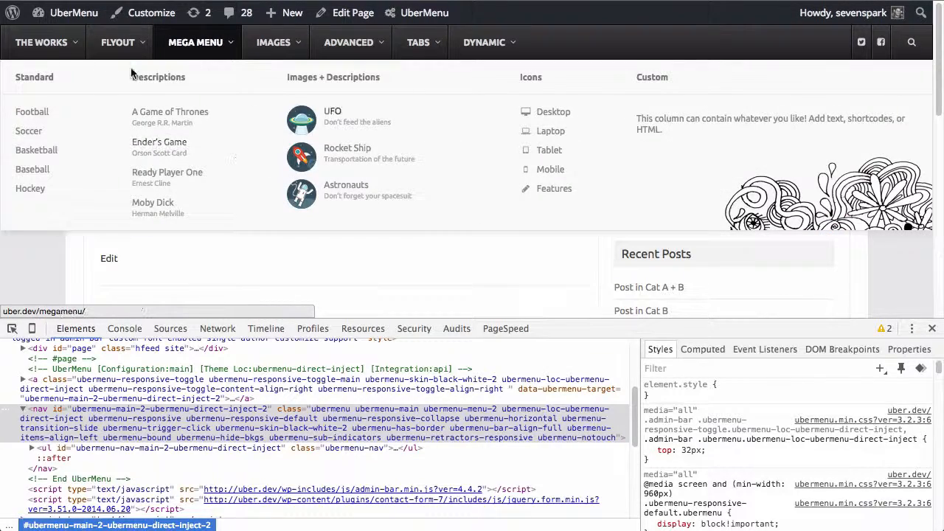
{"action": "left_click", "coordinate": [77, 44]}
{"action": "left_click", "coordinate": [135, 50]}
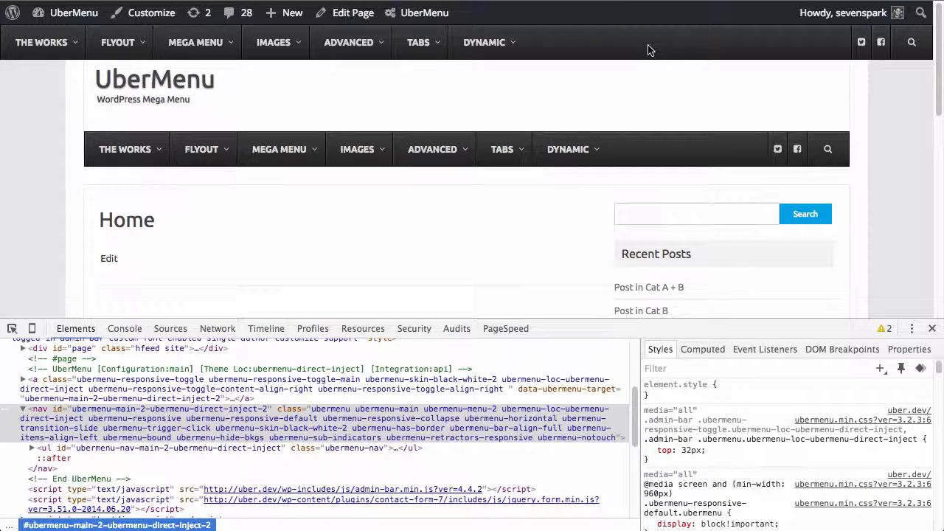
{"action": "left_click", "coordinate": [222, 44]}
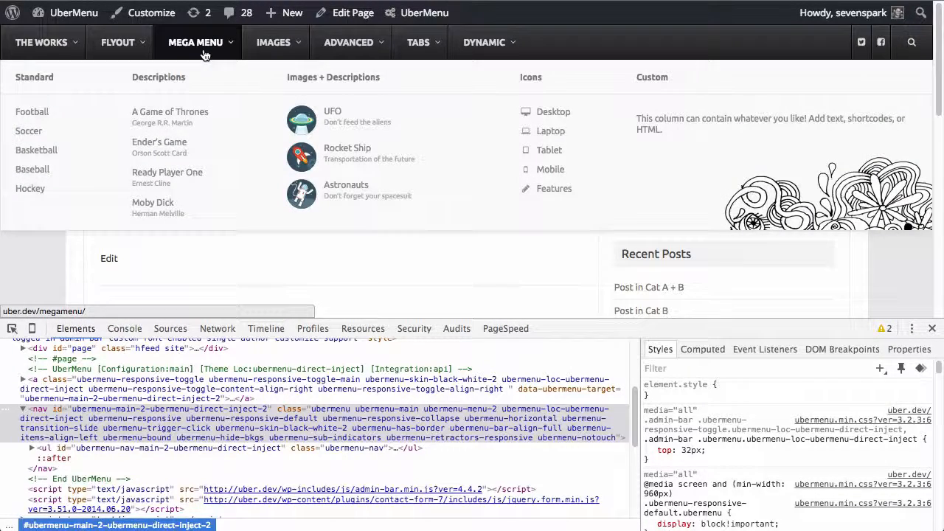
{"action": "left_click", "coordinate": [312, 253]}
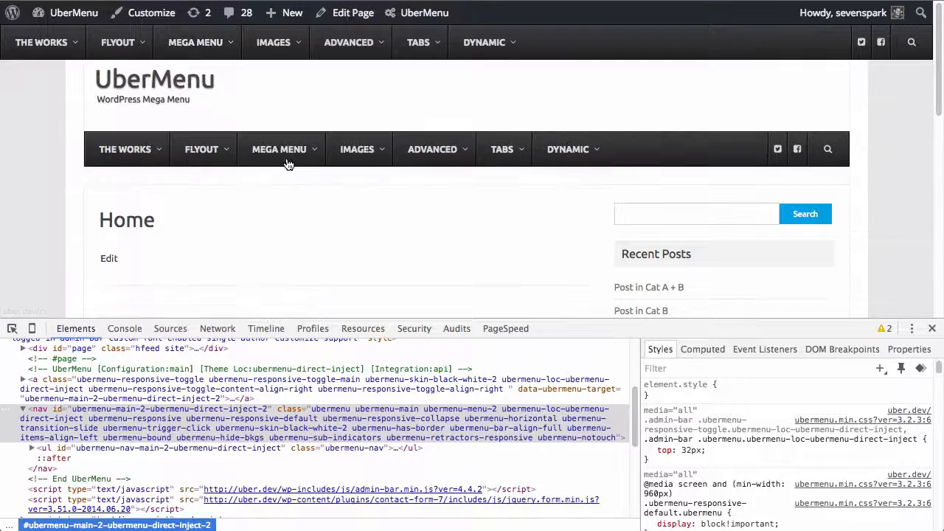
{"action": "left_click", "coordinate": [288, 156]}
{"action": "left_click", "coordinate": [206, 43]}
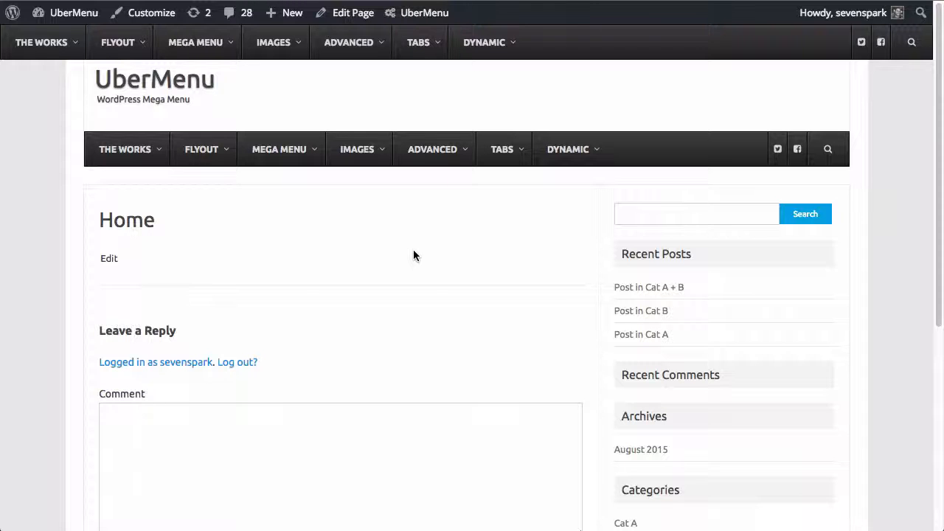
Open UberMenu Diagnostics (Alpha) and run the Residual Styling Detection / Manual Integration Tool.
{"action": "mouse_move", "coordinate": [430, 21]}
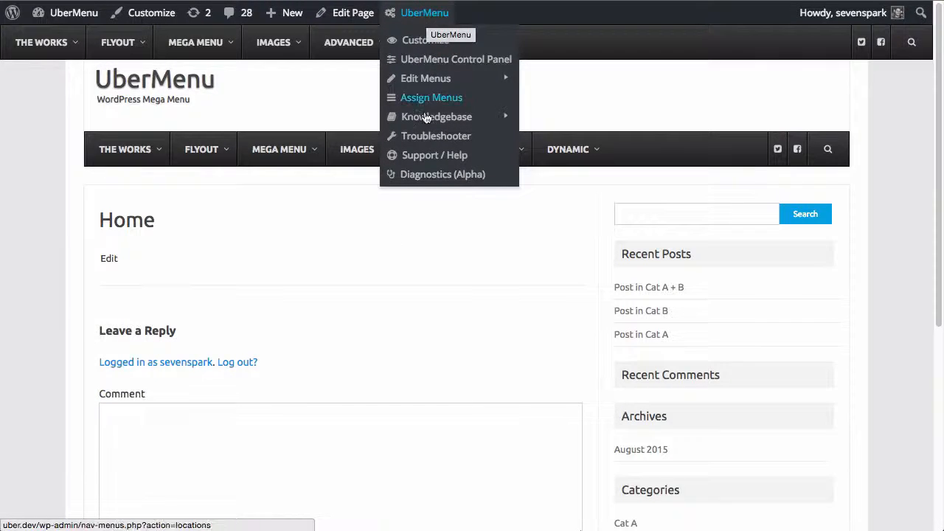
{"action": "left_click", "coordinate": [425, 175]}
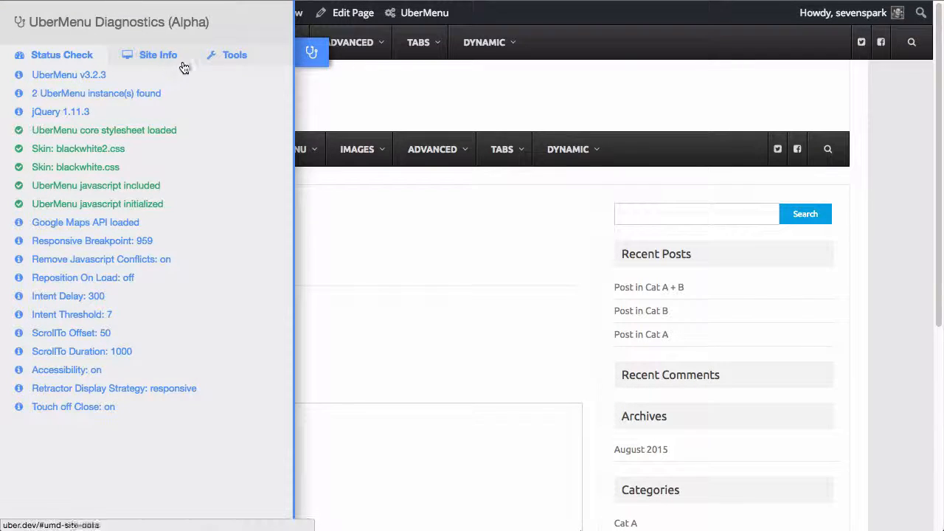
{"action": "left_click", "coordinate": [229, 58]}
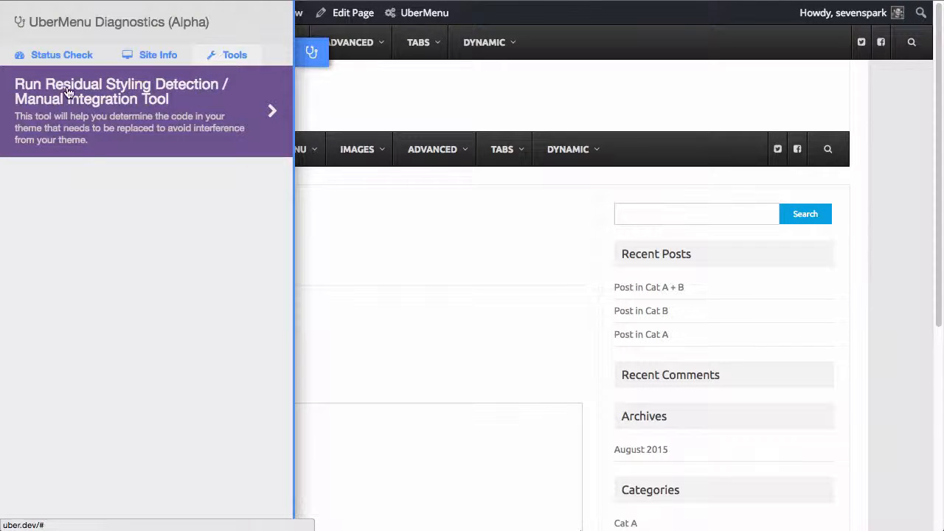
{"action": "left_click", "coordinate": [201, 109]}
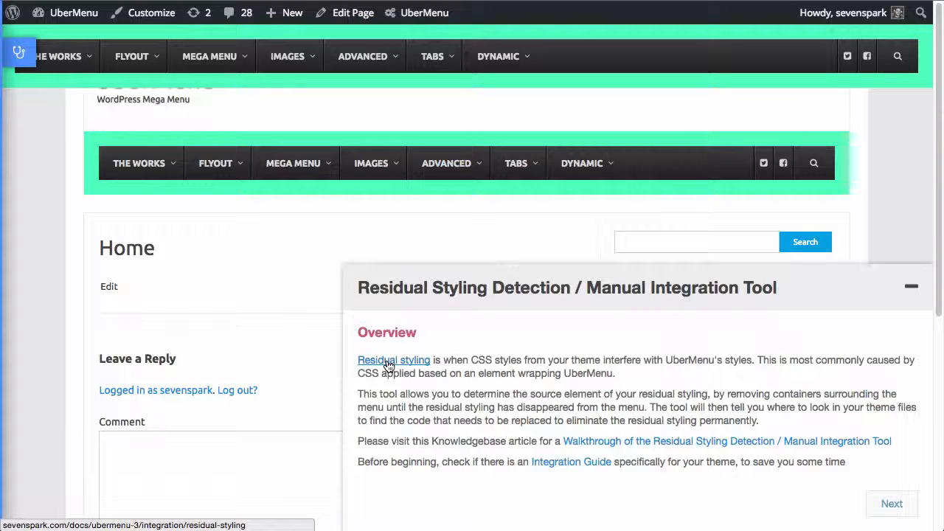
Review the tool's overview and Direct Injection instructions, and advance to Step 2: Unwrap the menu.
{"action": "scroll", "coordinate": [502, 371], "scroll_direction": "down", "scroll_amount": 1}
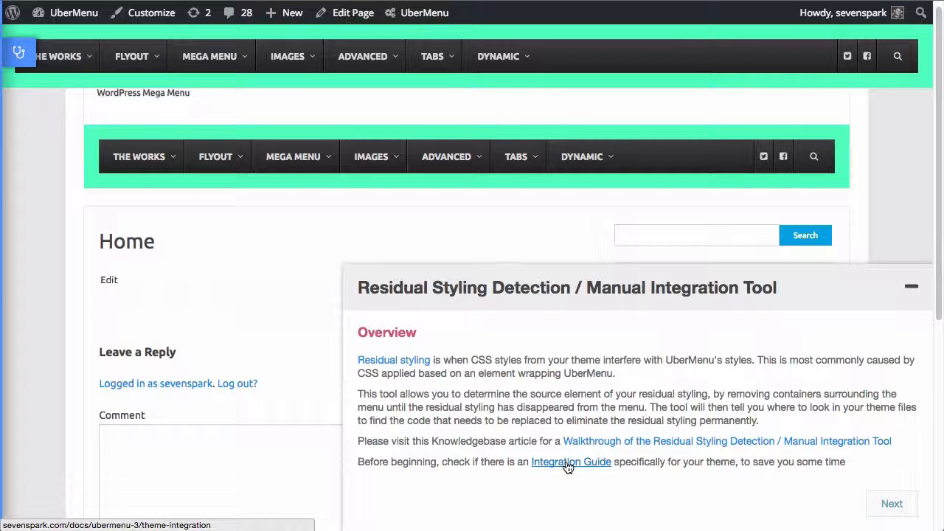
{"action": "left_click", "coordinate": [890, 504]}
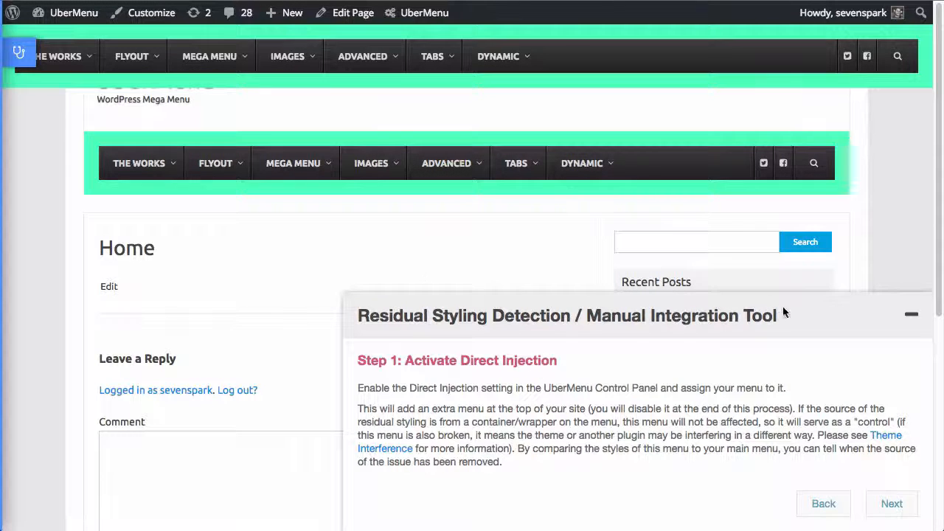
{"action": "left_click", "coordinate": [911, 314]}
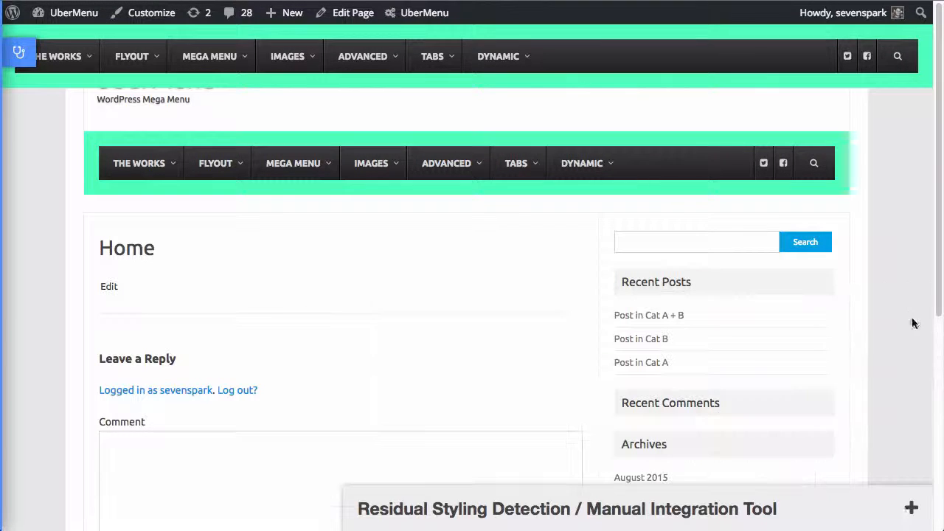
{"action": "left_click", "coordinate": [911, 507]}
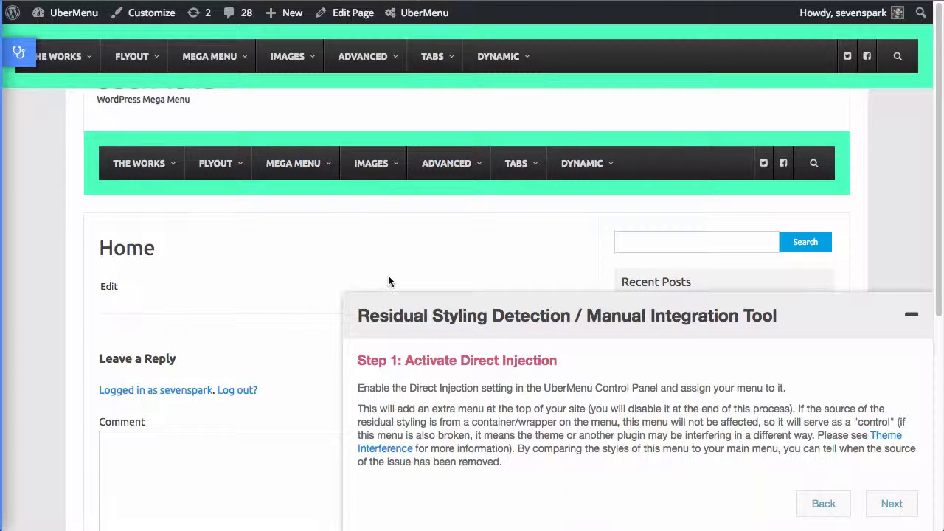
{"action": "left_click", "coordinate": [884, 506]}
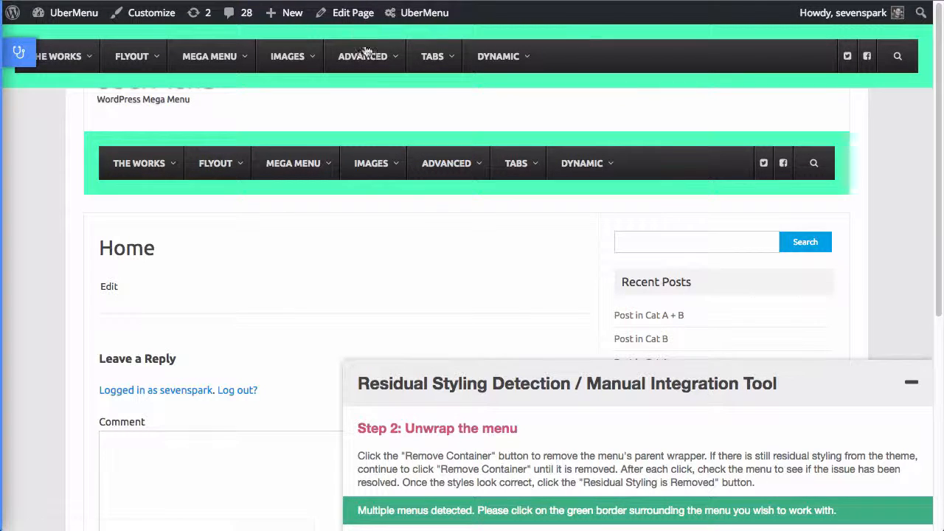
Choose the theme's main menu to work with, remove its immediate container, and compare its Mega Menu submenu before and after.
{"action": "left_click", "coordinate": [487, 141]}
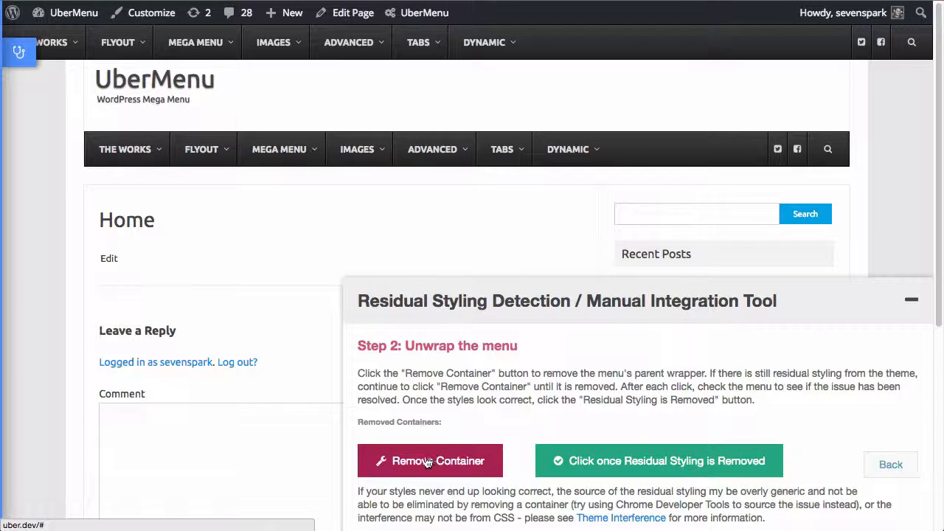
{"action": "left_click", "coordinate": [293, 150]}
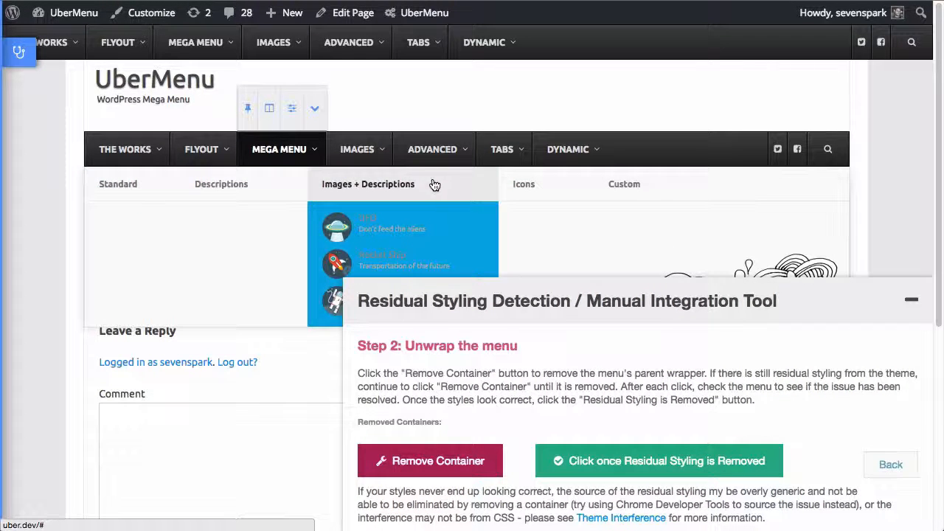
{"action": "left_click", "coordinate": [457, 469]}
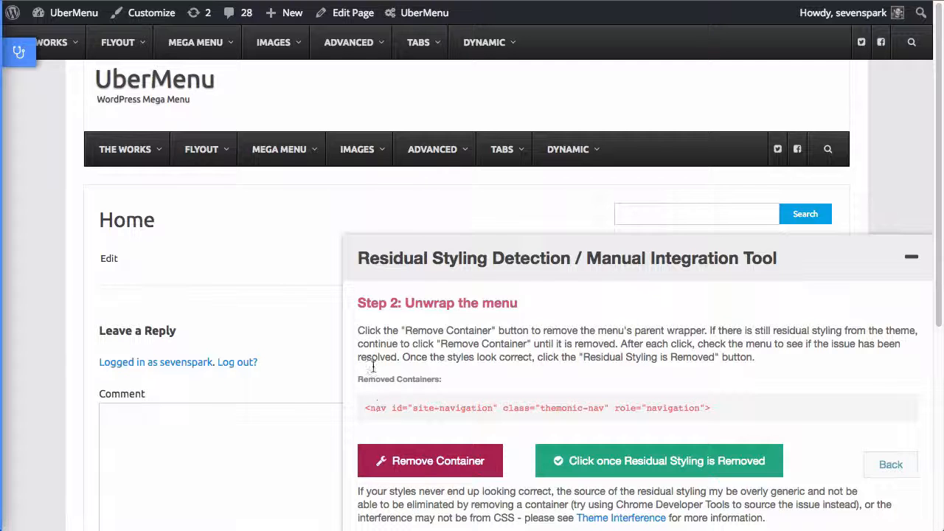
{"action": "mouse_move", "coordinate": [267, 162]}
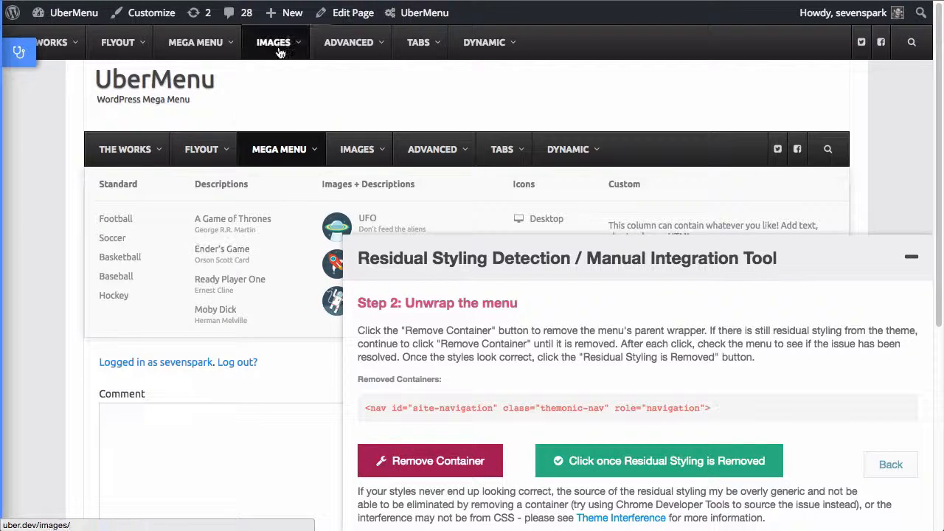
{"action": "mouse_move", "coordinate": [201, 45]}
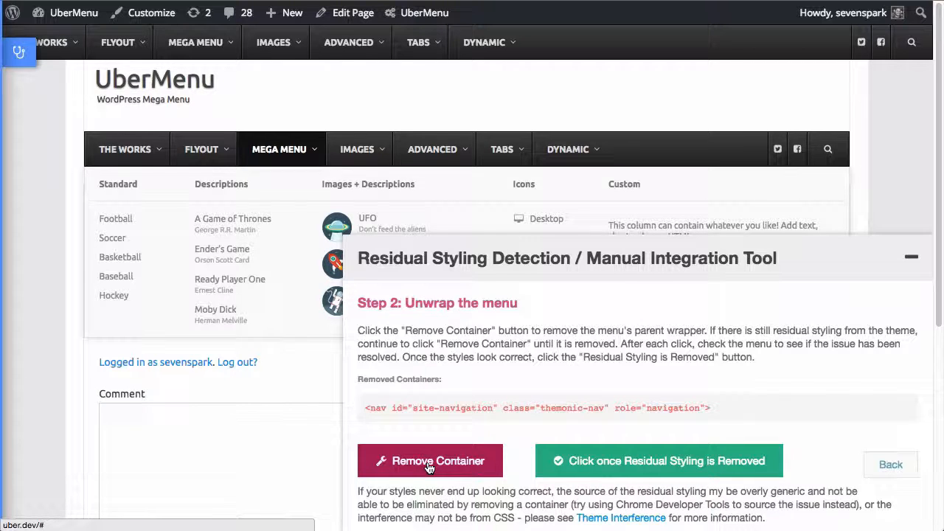
Mark the residual styling as removed and examine the site-navigation nav container code in Step 3.
{"action": "left_click", "coordinate": [646, 468]}
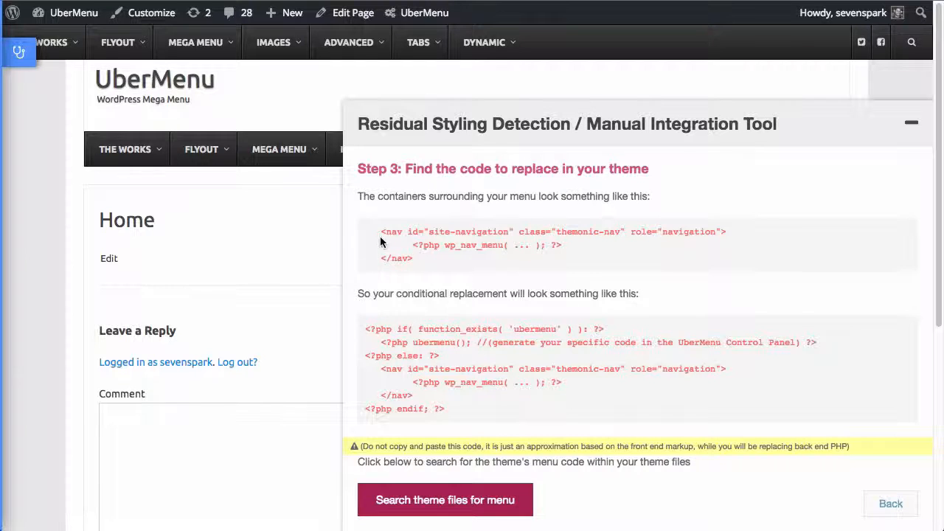
{"action": "left_click_drag", "start_coordinate": [376, 232], "coordinate": [436, 265]}
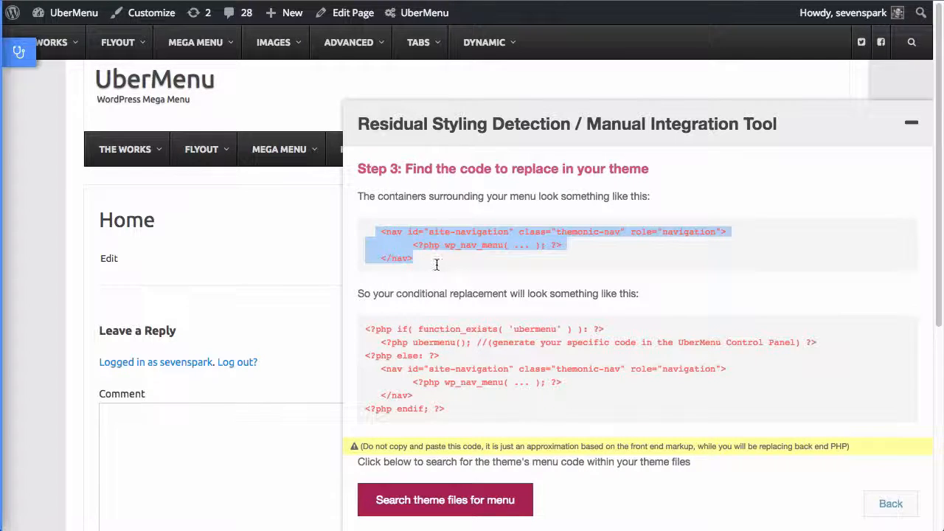
{"action": "left_click", "coordinate": [396, 242]}
{"action": "left_click_drag", "start_coordinate": [380, 231], "coordinate": [759, 232]}
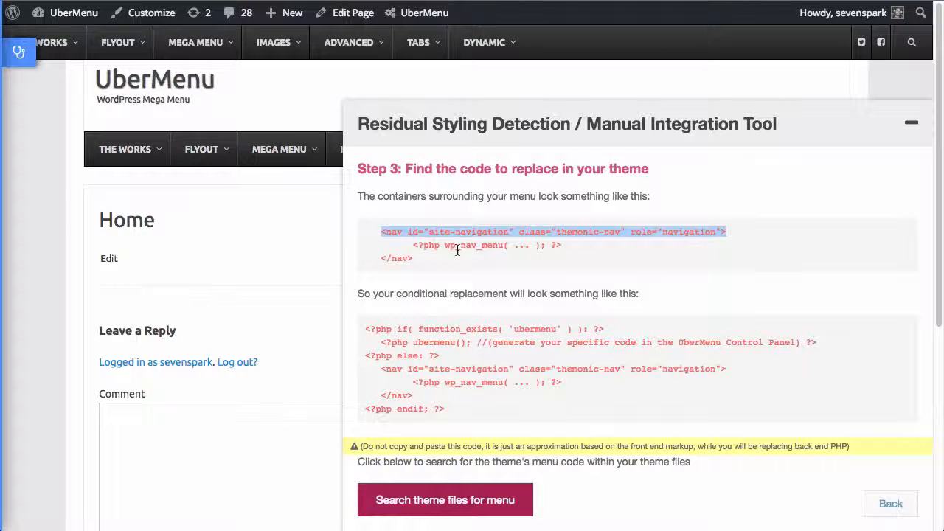
Examine the opening site-navigation nav tag in the Step 3 code showing the containers surrounding the menu.
{"action": "left_click", "coordinate": [379, 232]}
{"action": "left_click_drag", "start_coordinate": [379, 232], "coordinate": [724, 234]}
{"action": "left_click", "coordinate": [433, 232]}
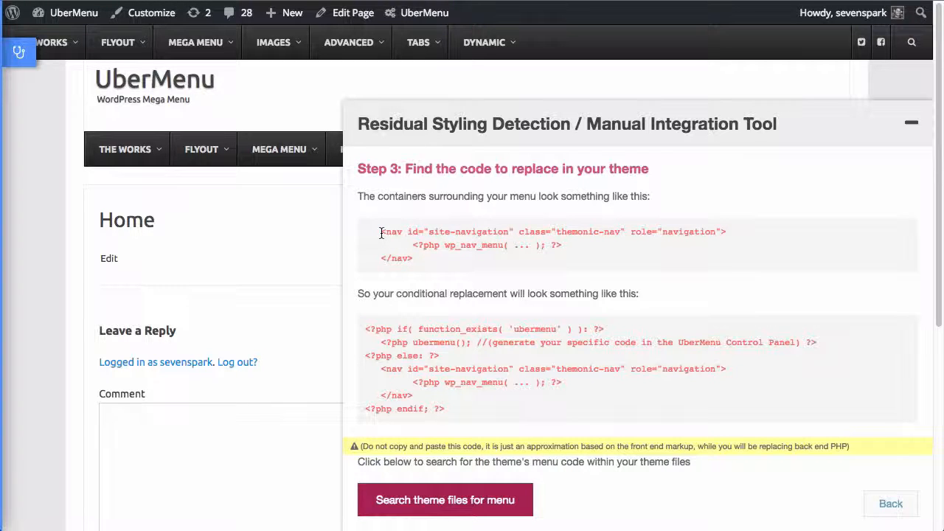
{"action": "left_click_drag", "start_coordinate": [381, 231], "coordinate": [772, 229]}
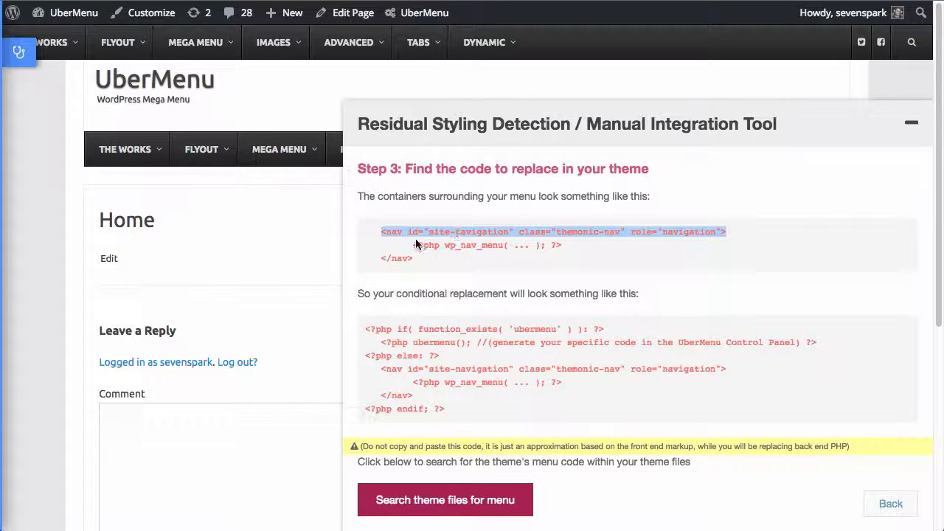
{"action": "scroll", "coordinate": [416, 317], "scroll_direction": "down", "scroll_amount": 1}
{"action": "scroll", "coordinate": [415, 315], "scroll_direction": "down", "scroll_amount": 1}
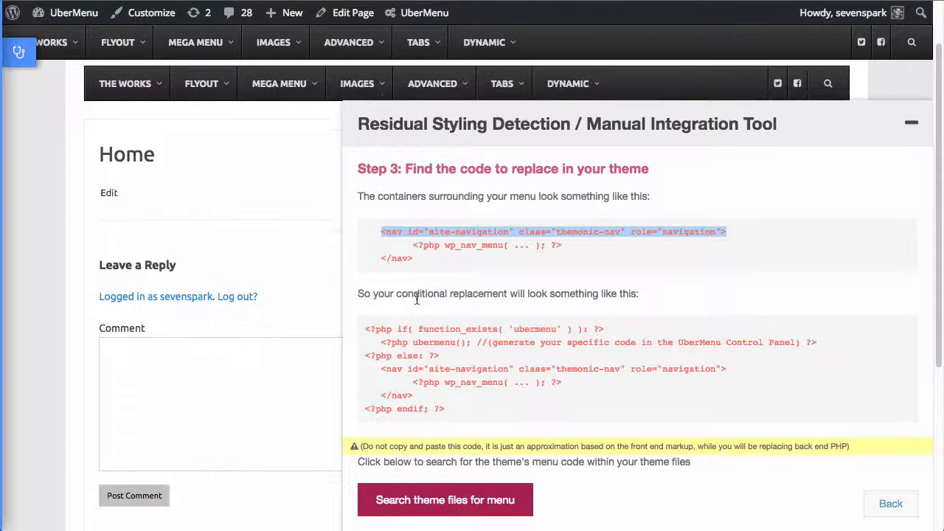
{"action": "scroll", "coordinate": [458, 295], "scroll_direction": "up", "scroll_amount": 2}
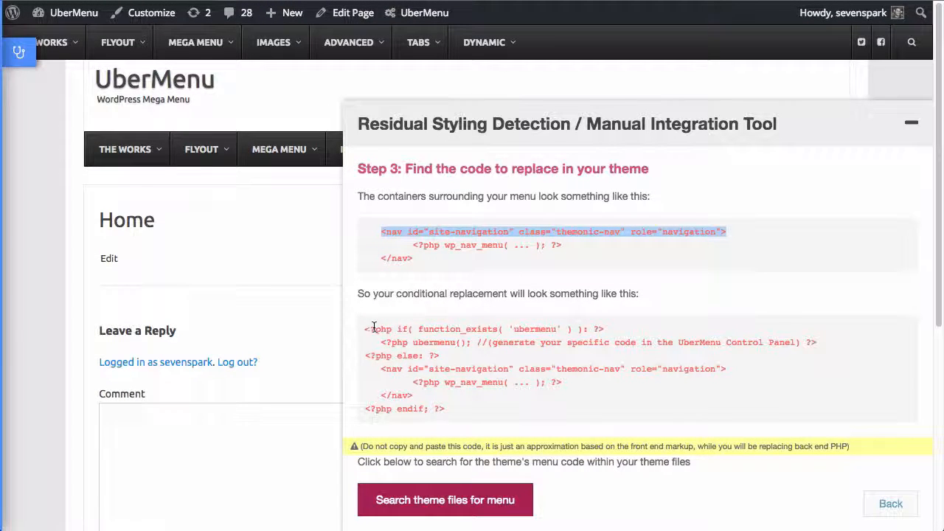
Examine the conditional replacement code: the function_exists check, the ubermenu() call with its comment, and the theme menu block under else.
{"action": "left_click_drag", "start_coordinate": [365, 330], "coordinate": [633, 332]}
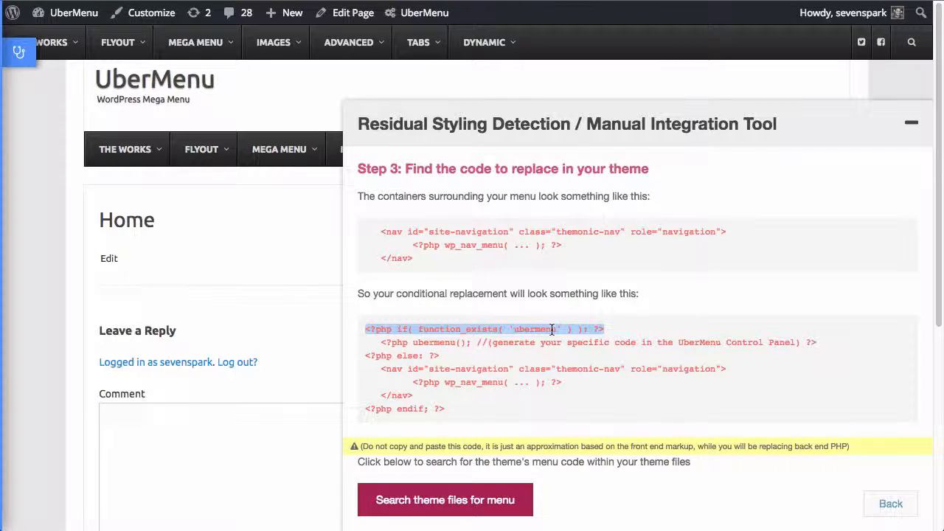
{"action": "double_click", "coordinate": [438, 342]}
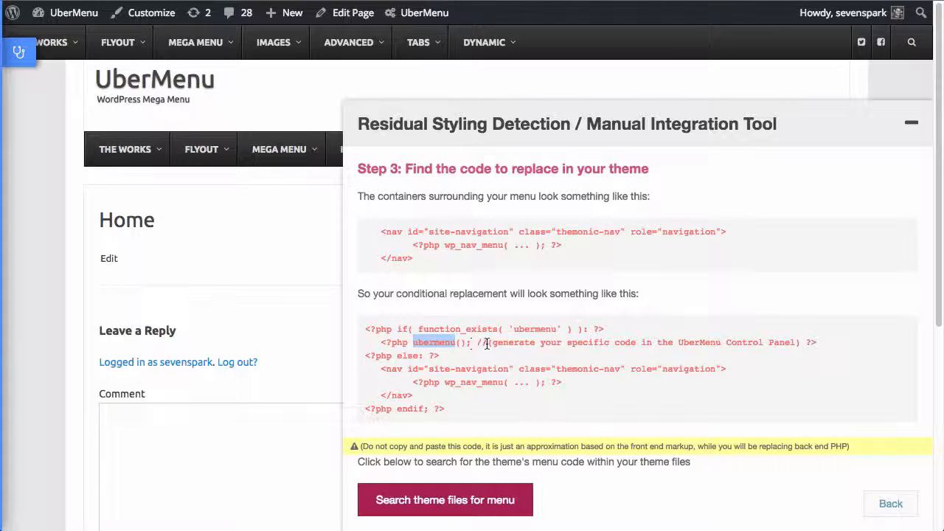
{"action": "left_click_drag", "start_coordinate": [488, 343], "coordinate": [806, 343]}
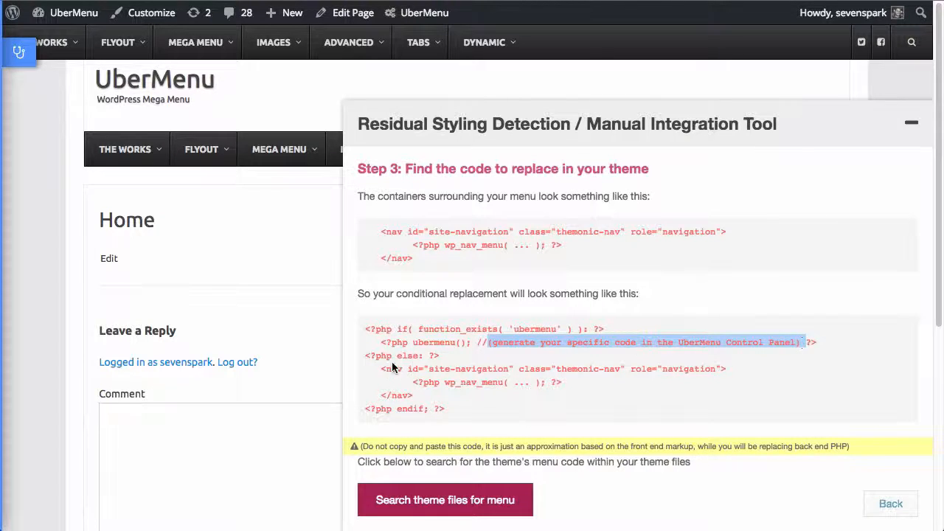
{"action": "left_click", "coordinate": [370, 358]}
{"action": "left_click_drag", "start_coordinate": [381, 369], "coordinate": [457, 401]}
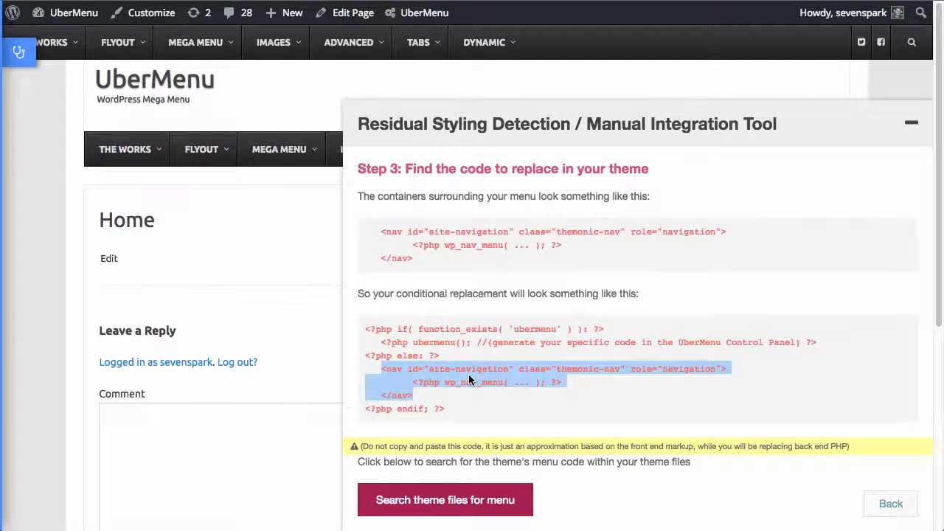
{"action": "left_click", "coordinate": [517, 374]}
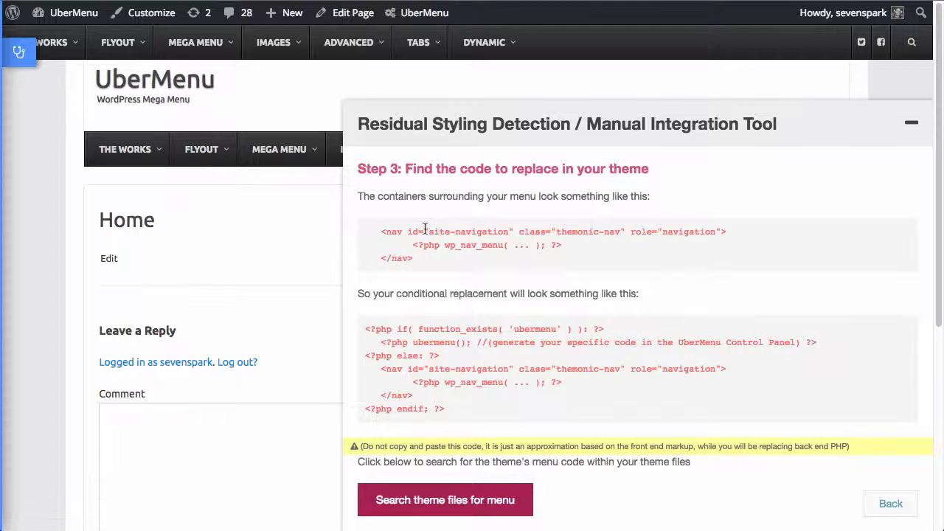
Check the nav container's ID and class and the wp_nav_menu call, and search the theme files for the menu.
{"action": "left_click_drag", "start_coordinate": [428, 231], "coordinate": [621, 232]}
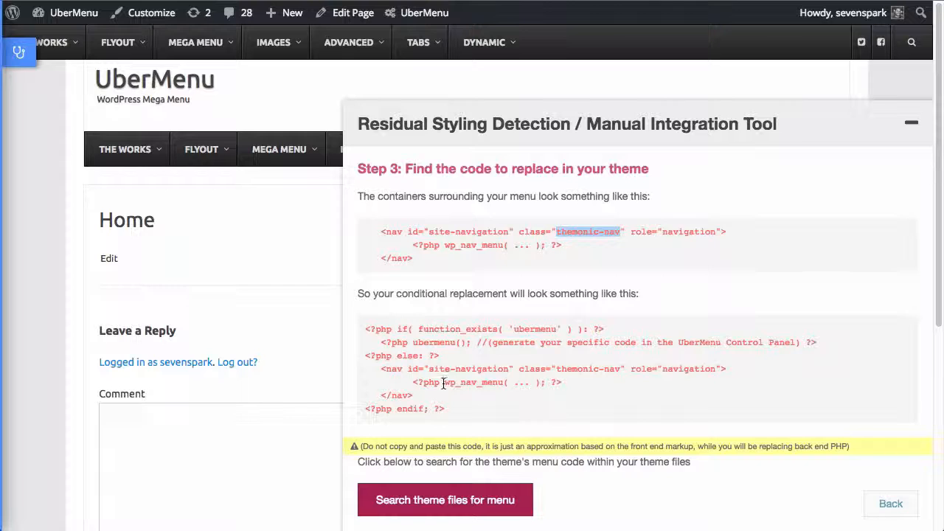
{"action": "left_click_drag", "start_coordinate": [443, 382], "coordinate": [510, 382]}
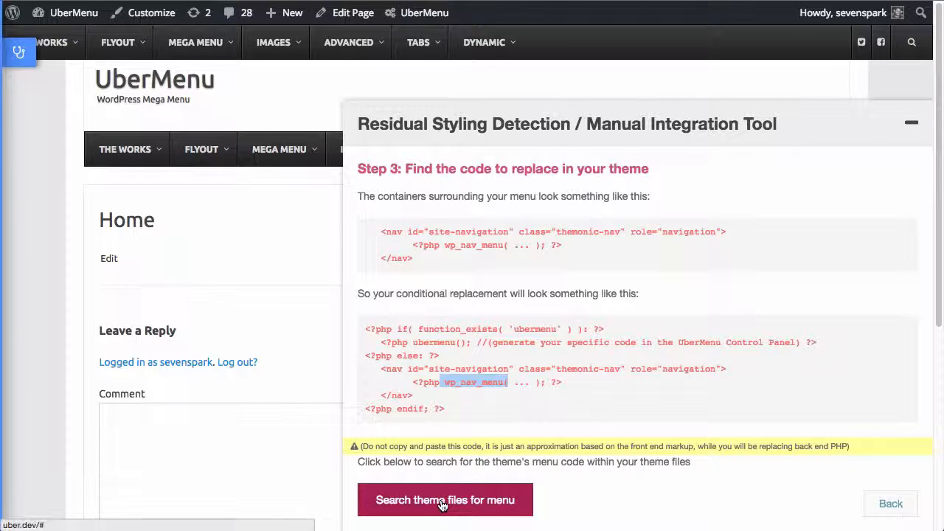
{"action": "left_click", "coordinate": [418, 501]}
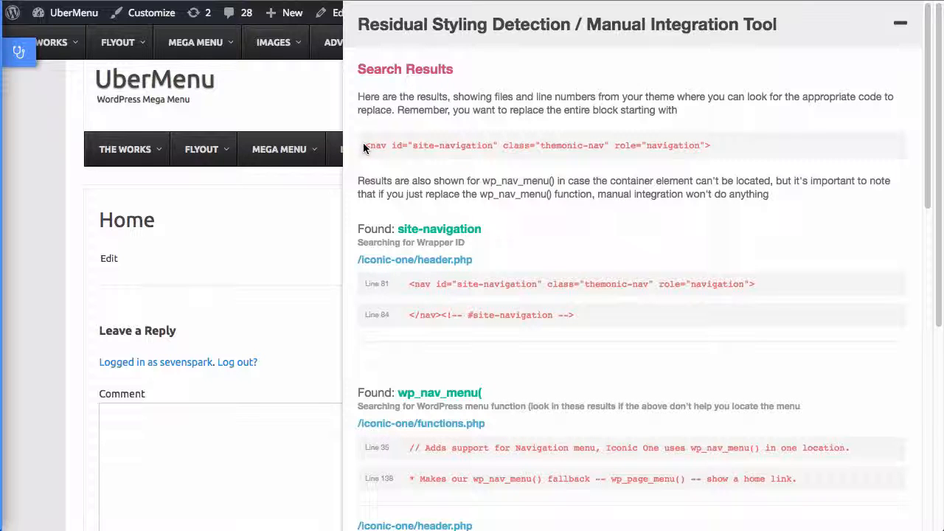
Review the nav block to replace and the theme file listed for the site-navigation wrapper ID in the search results.
{"action": "left_click_drag", "start_coordinate": [715, 148], "coordinate": [361, 147]}
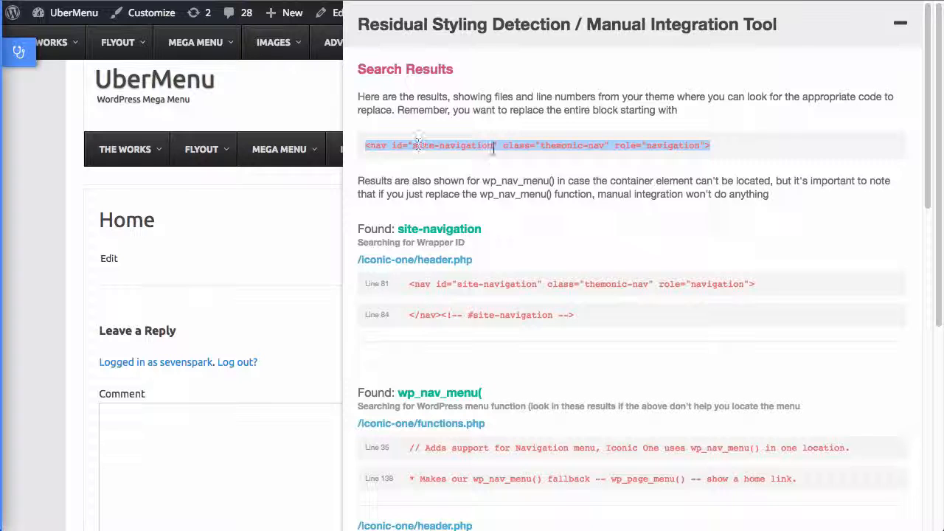
{"action": "scroll", "coordinate": [467, 178], "scroll_direction": "down", "scroll_amount": 1}
{"action": "scroll", "coordinate": [467, 178], "scroll_direction": "down", "scroll_amount": 1}
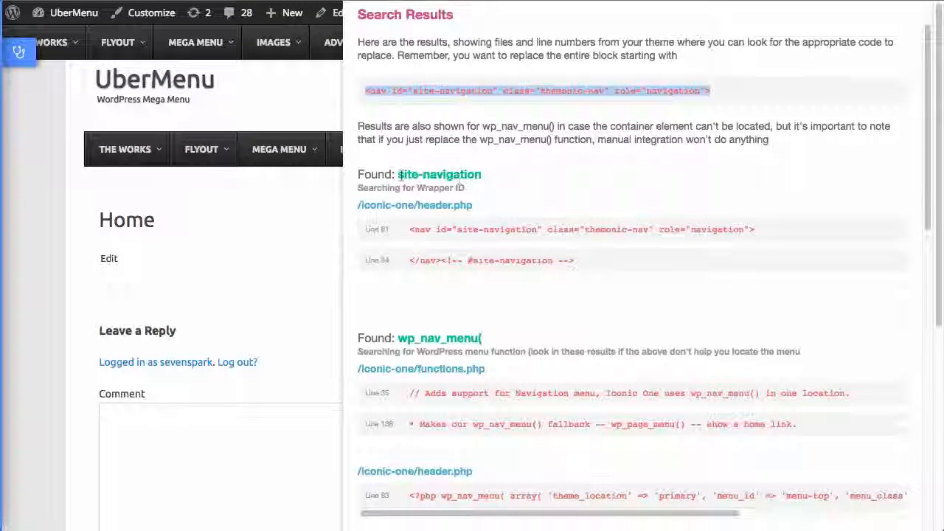
{"action": "left_click_drag", "start_coordinate": [397, 175], "coordinate": [496, 175]}
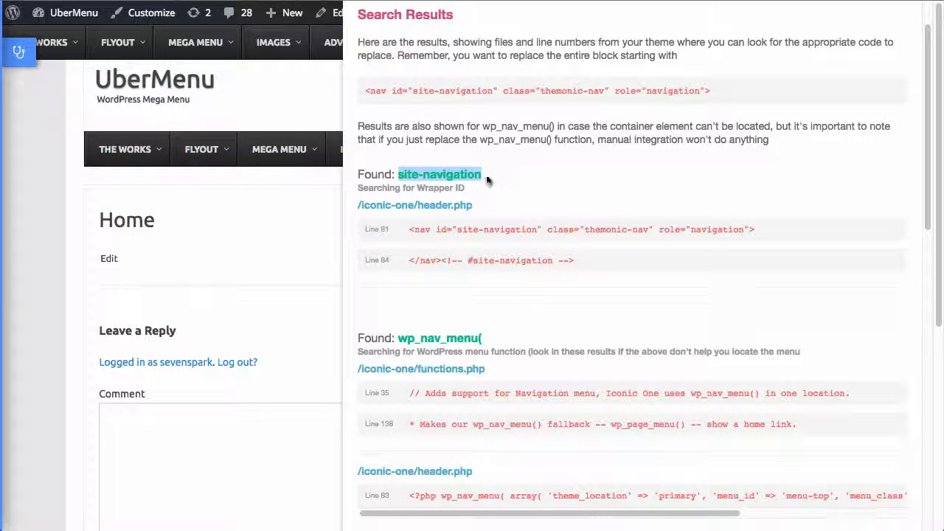
{"action": "left_click", "coordinate": [452, 207]}
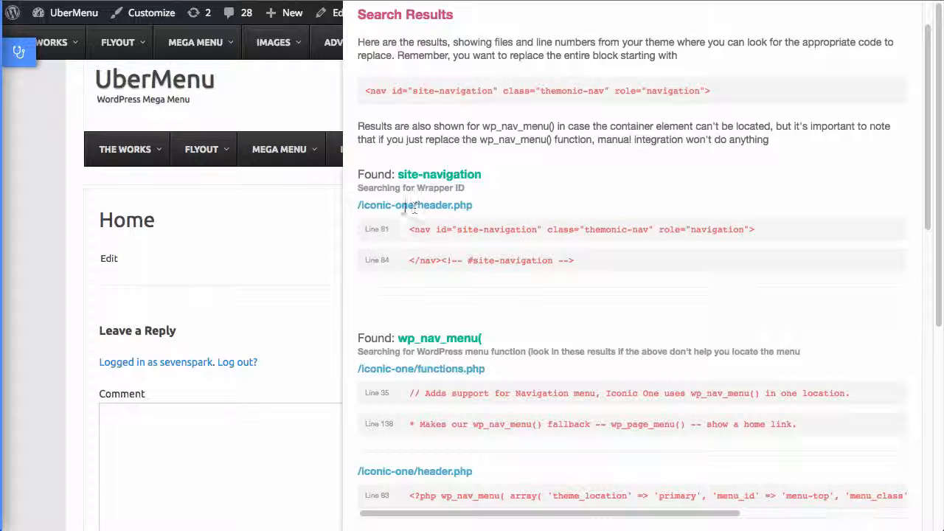
{"action": "scroll", "coordinate": [403, 187], "scroll_direction": "down", "scroll_amount": 1}
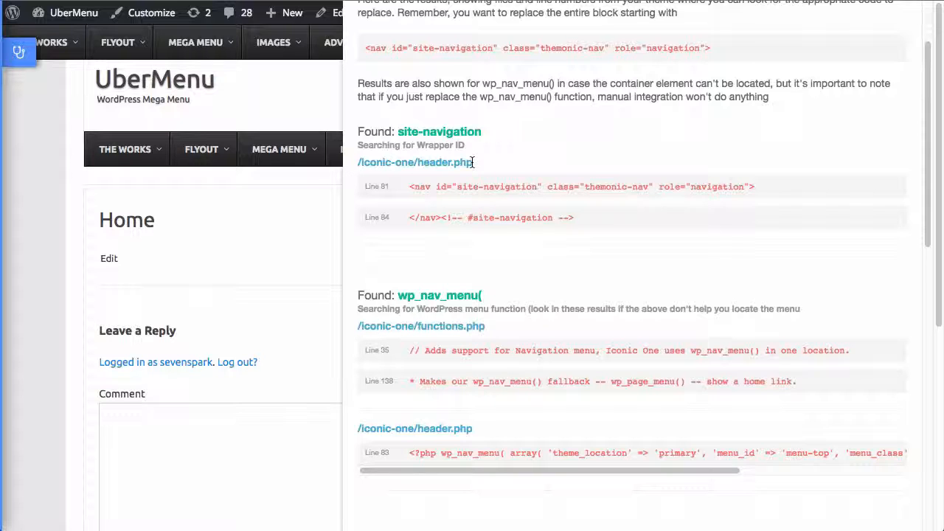
Compare the line 81 match in header.php with the nav tag to replace, and inspect the closing nav tag on line 84.
{"action": "scroll", "coordinate": [404, 174], "scroll_direction": "down", "scroll_amount": 1}
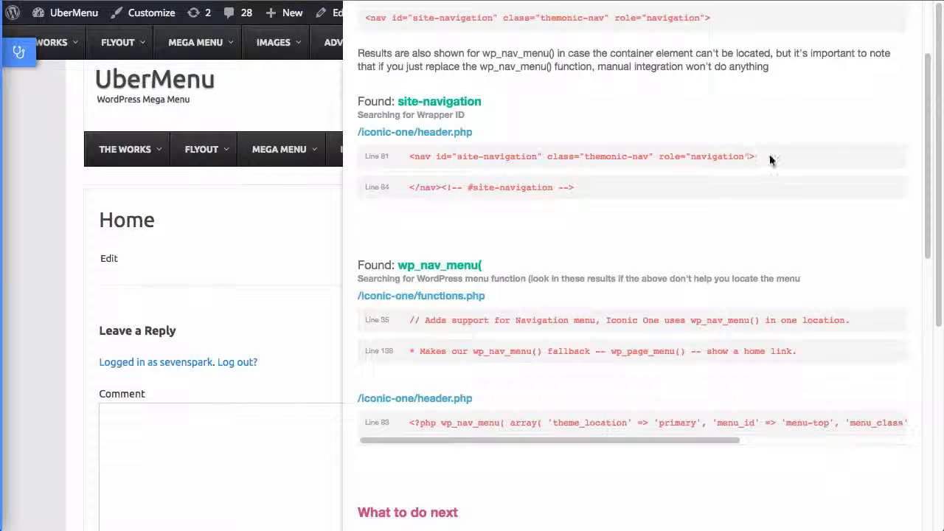
{"action": "left_click_drag", "start_coordinate": [770, 161], "coordinate": [407, 158]}
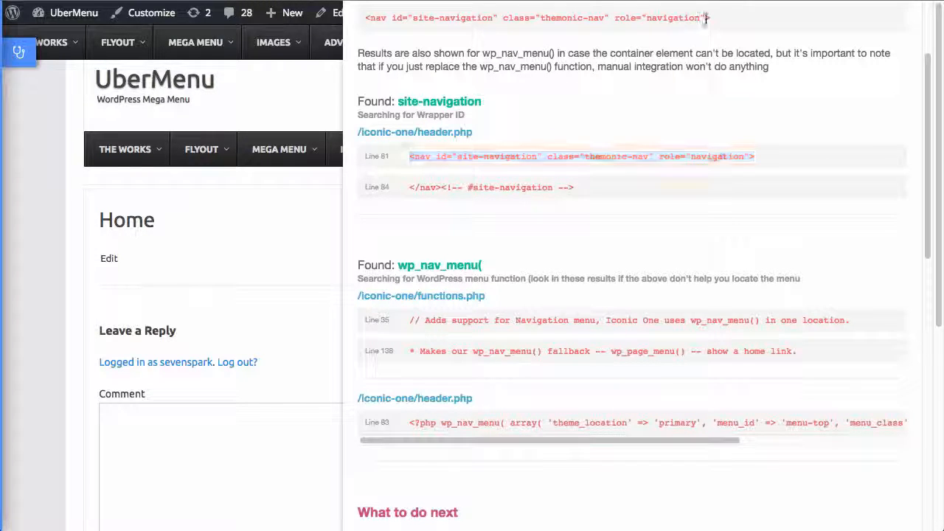
{"action": "left_click_drag", "start_coordinate": [706, 18], "coordinate": [364, 18]}
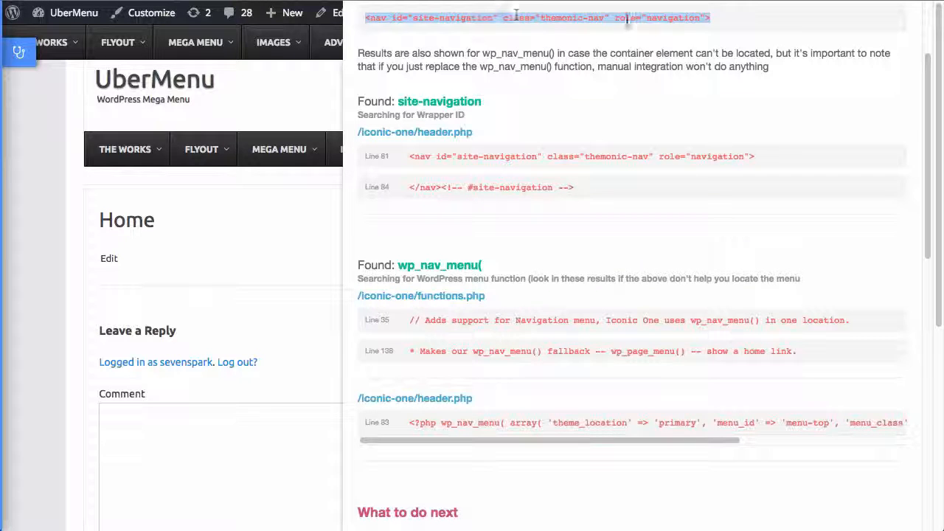
{"action": "left_click", "coordinate": [772, 153]}
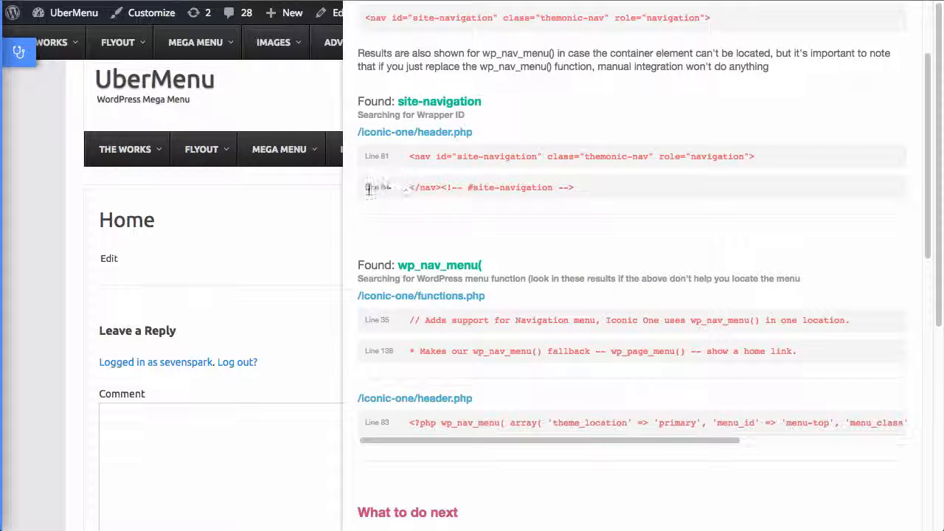
{"action": "left_click_drag", "start_coordinate": [588, 189], "coordinate": [407, 191]}
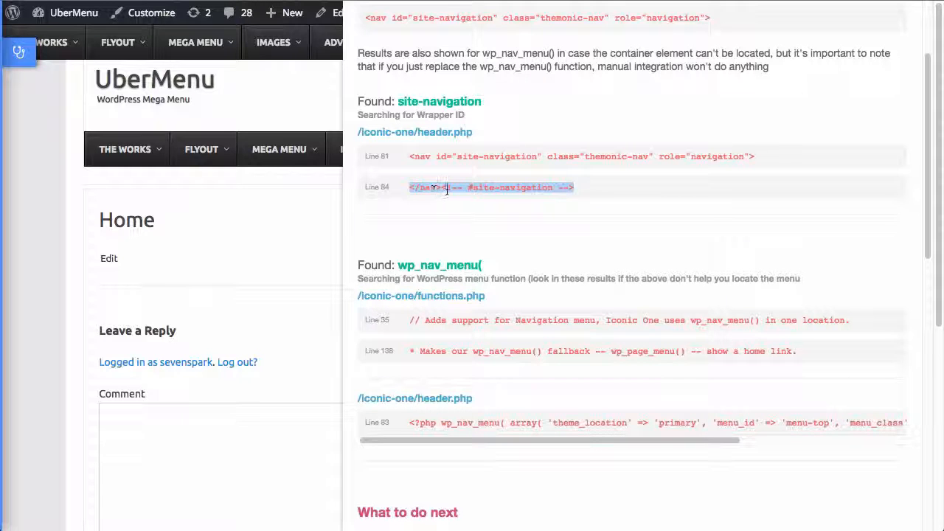
{"action": "left_click", "coordinate": [476, 186]}
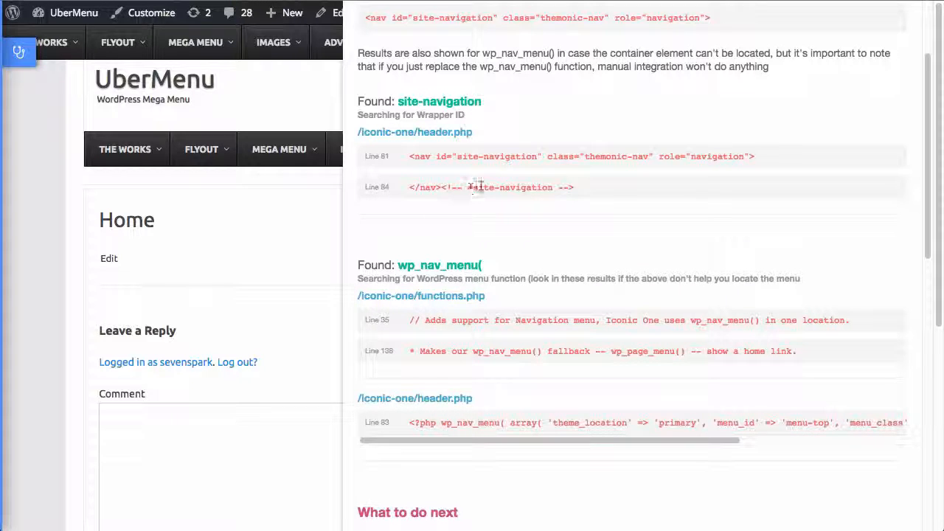
{"action": "left_click_drag", "start_coordinate": [469, 187], "coordinate": [554, 188]}
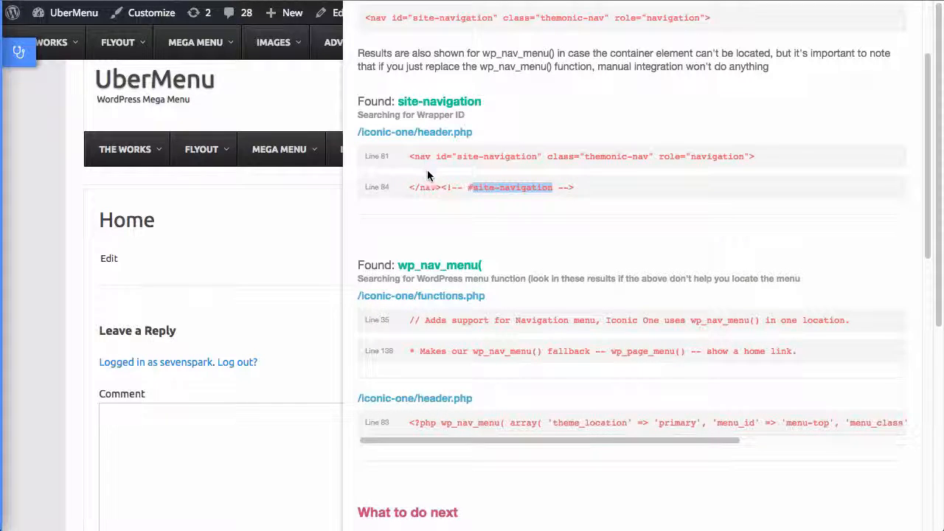
Examine the wp_nav_menu( matches in functions.php and header.php, and recheck the file path and line number of the site-navigation match.
{"action": "scroll", "coordinate": [432, 204], "scroll_direction": "down", "scroll_amount": 3}
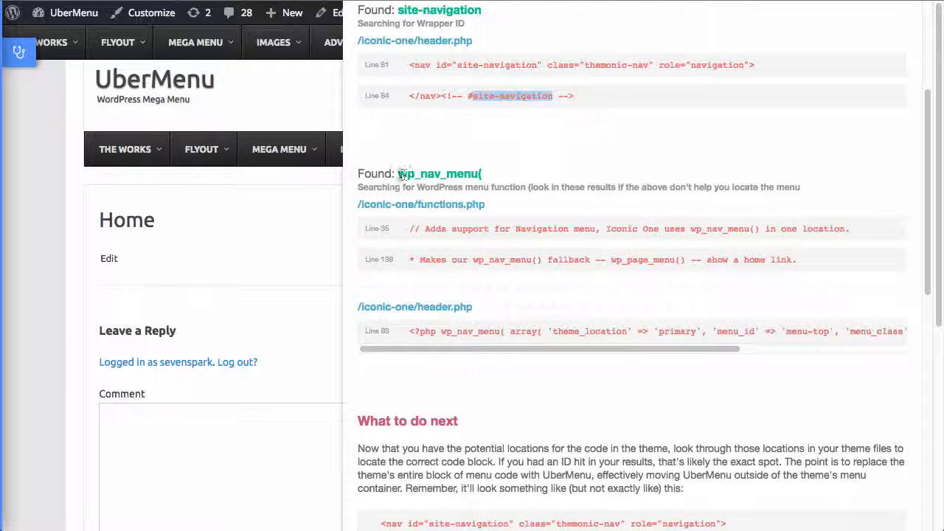
{"action": "left_click_drag", "start_coordinate": [399, 174], "coordinate": [484, 174]}
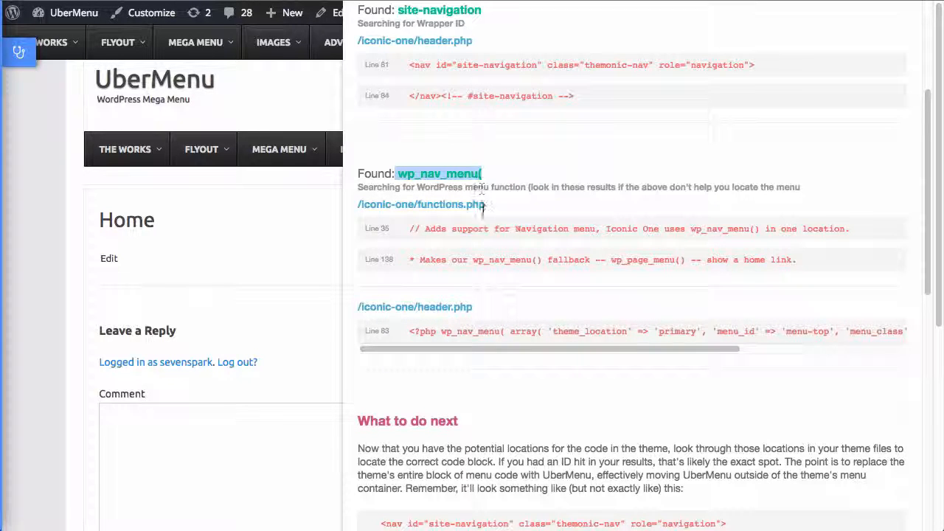
{"action": "left_click", "coordinate": [385, 234]}
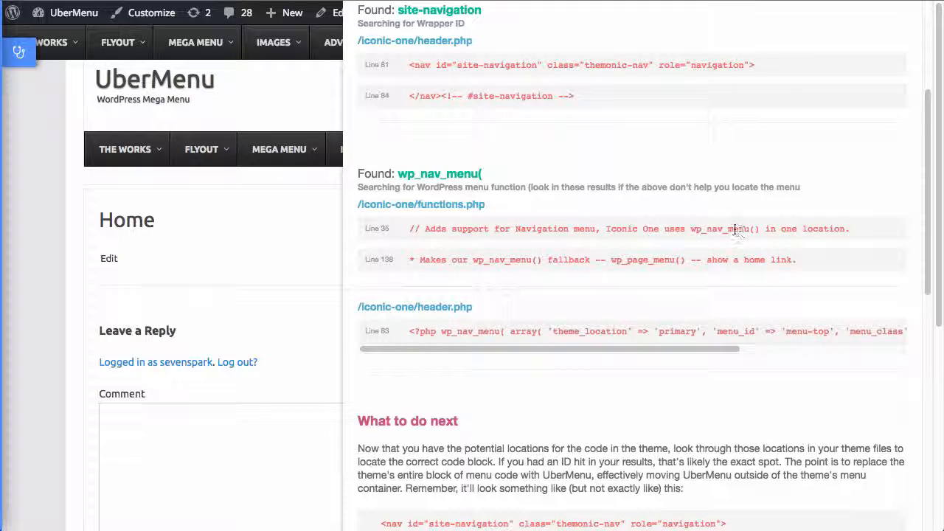
{"action": "left_click_drag", "start_coordinate": [749, 229], "coordinate": [691, 230]}
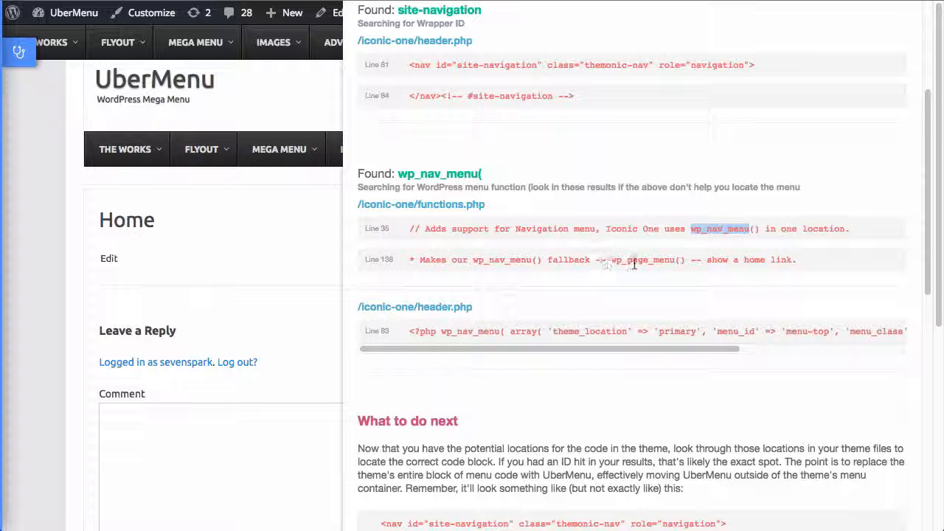
{"action": "scroll", "coordinate": [493, 253], "scroll_direction": "down", "scroll_amount": 1}
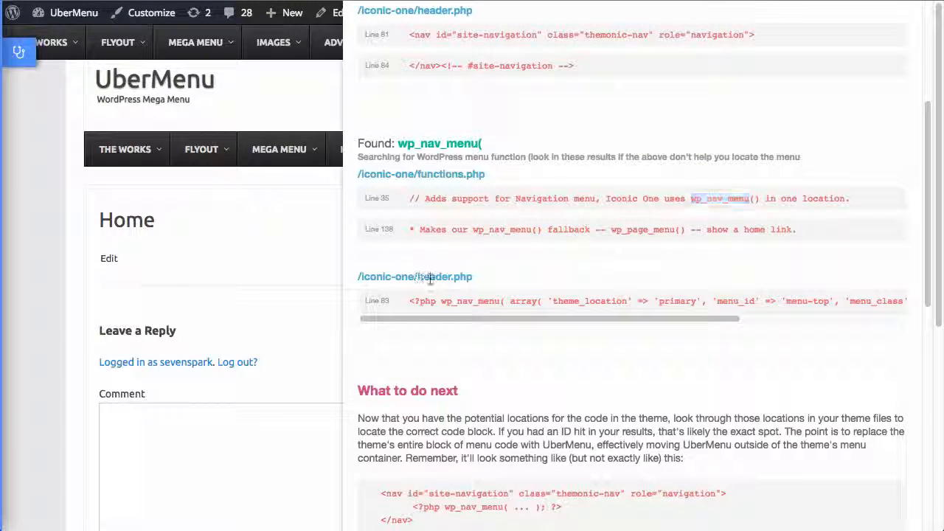
{"action": "left_click_drag", "start_coordinate": [418, 278], "coordinate": [493, 283]}
{"action": "scroll", "coordinate": [448, 250], "scroll_direction": "up", "scroll_amount": 2}
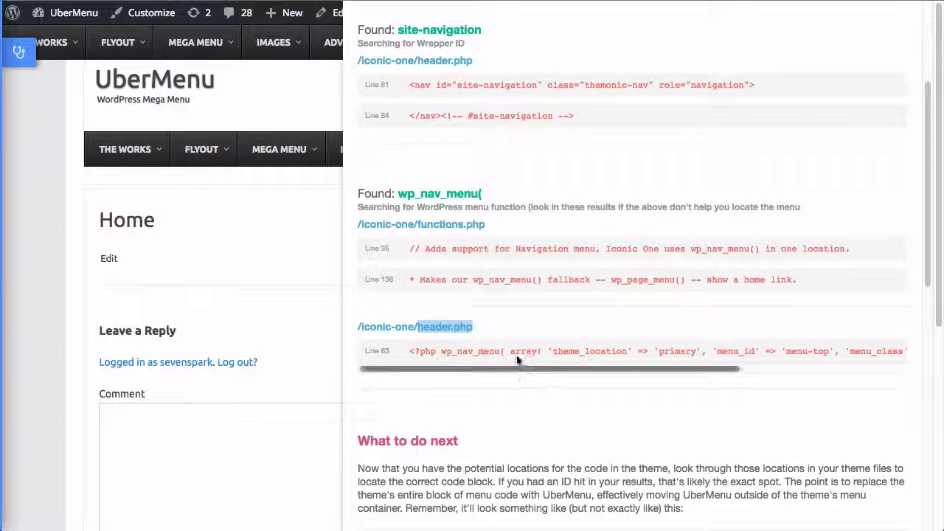
{"action": "left_click_drag", "start_coordinate": [579, 369], "coordinate": [515, 367]}
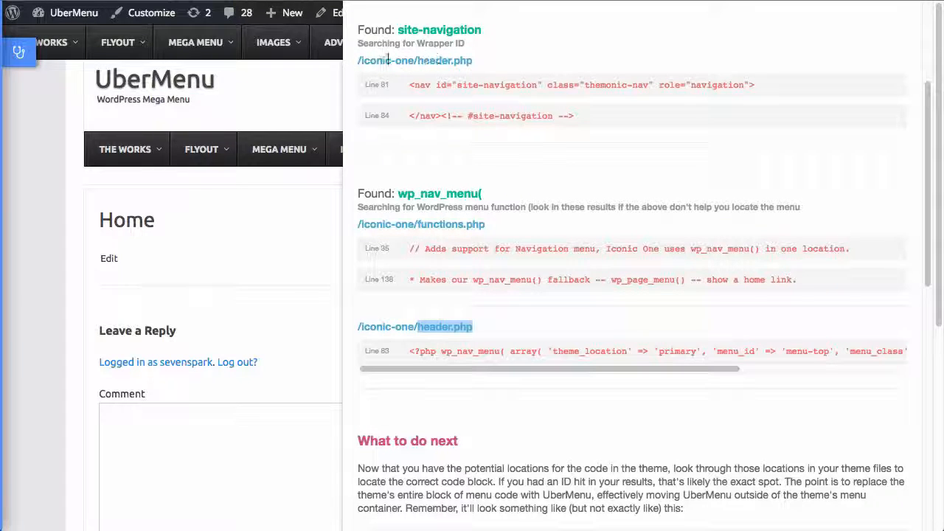
{"action": "left_click_drag", "start_coordinate": [357, 61], "coordinate": [473, 61]}
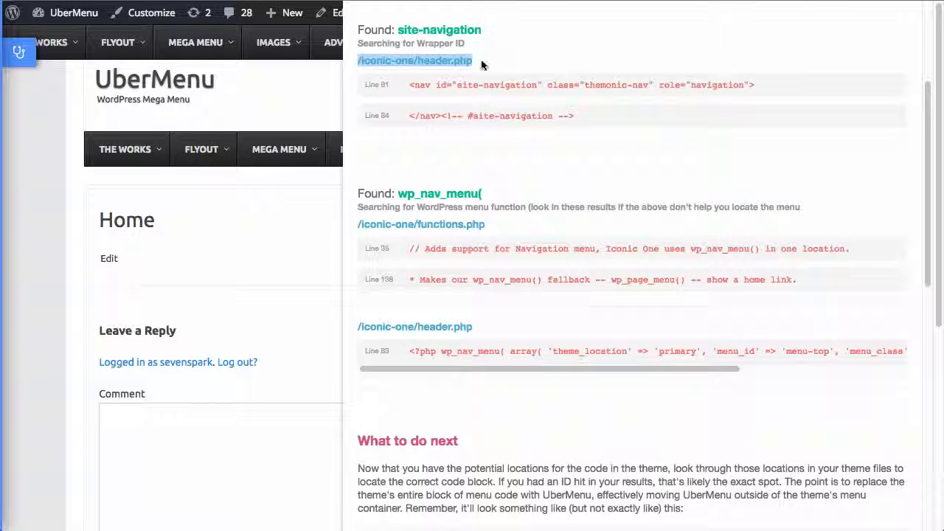
{"action": "left_click_drag", "start_coordinate": [364, 87], "coordinate": [396, 85]}
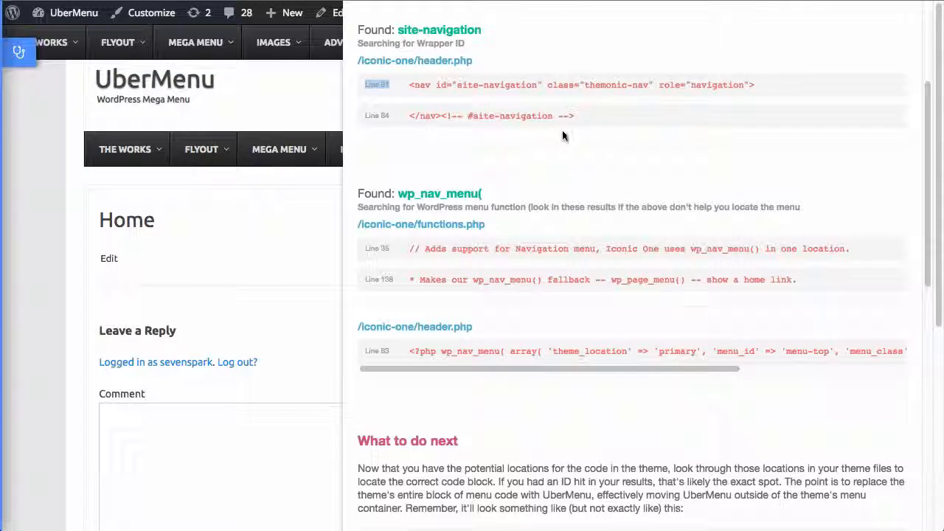
Review the "What to do next" instructions and the skeleton code for replacing the theme's menu block.
{"action": "scroll", "coordinate": [558, 141], "scroll_direction": "down", "scroll_amount": 5}
{"action": "scroll", "coordinate": [405, 141], "scroll_direction": "down", "scroll_amount": 1}
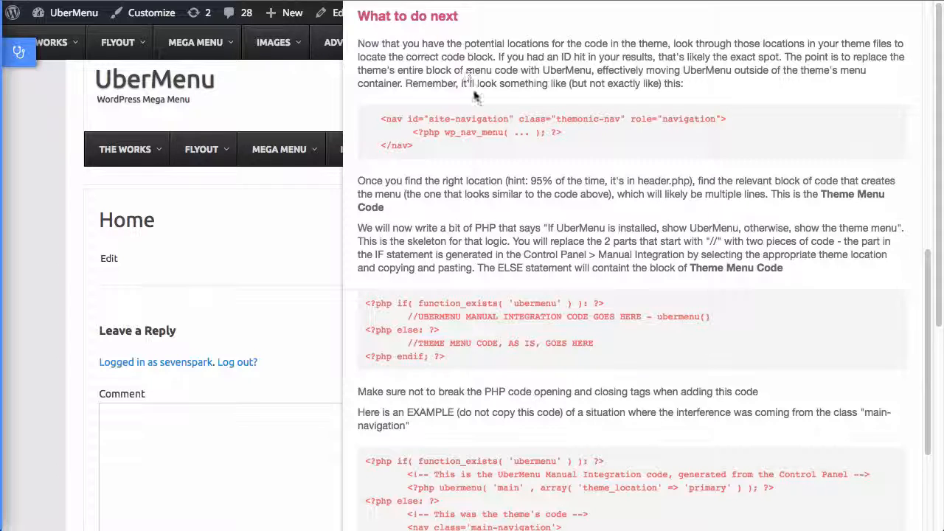
{"action": "scroll", "coordinate": [422, 96], "scroll_direction": "down", "scroll_amount": 1}
{"action": "scroll", "coordinate": [422, 100], "scroll_direction": "up", "scroll_amount": 1}
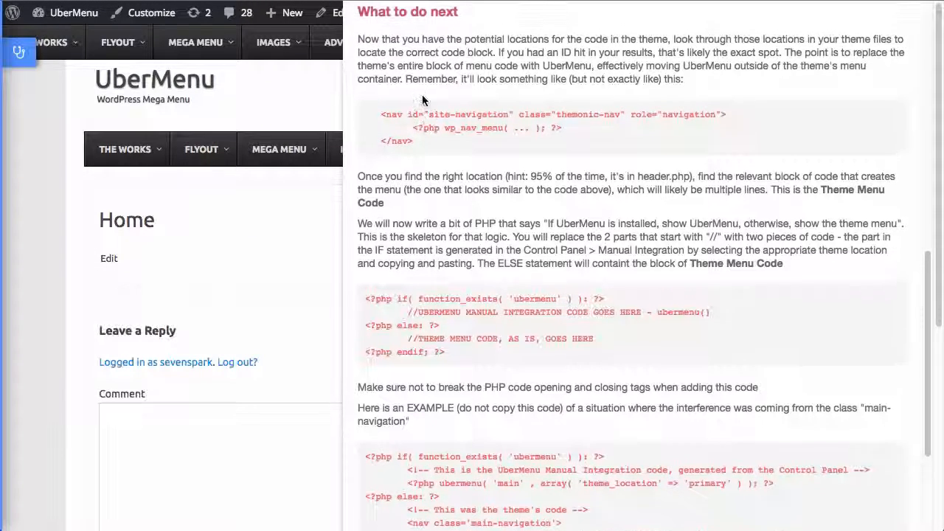
Review the skeleton and the main-navigation example in the instructions, and return to the search results.
{"action": "scroll", "coordinate": [423, 95], "scroll_direction": "down", "scroll_amount": 3}
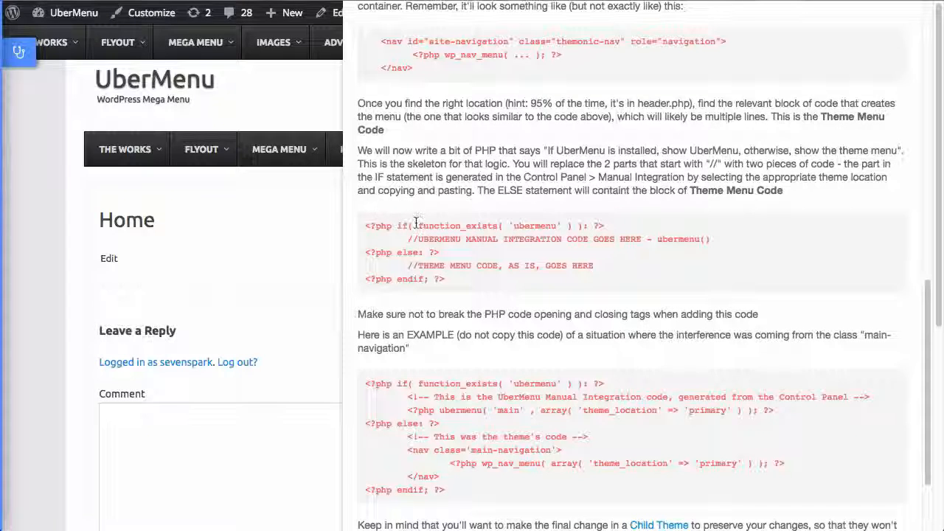
{"action": "scroll", "coordinate": [441, 179], "scroll_direction": "up", "scroll_amount": 5}
{"action": "scroll", "coordinate": [441, 180], "scroll_direction": "up", "scroll_amount": 3}
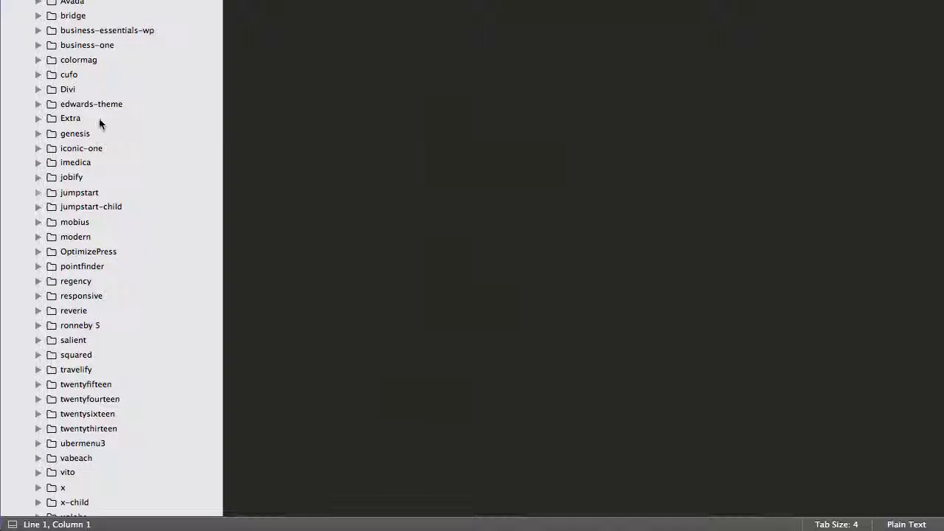
Switch to the code editor and expand the iconic-one theme folder inside wp-content/themes.
{"action": "scroll", "coordinate": [81, 122], "scroll_direction": "up", "scroll_amount": 3}
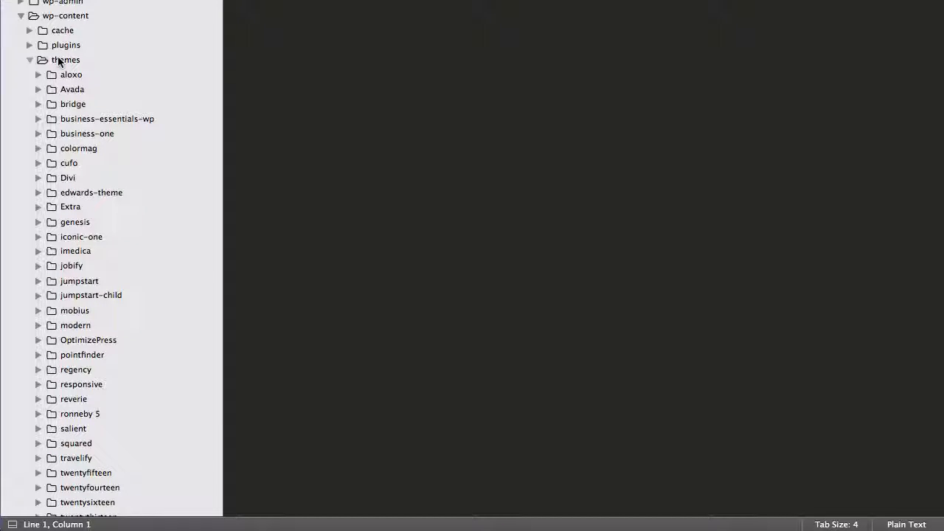
{"action": "scroll", "coordinate": [59, 61], "scroll_direction": "down", "scroll_amount": 5}
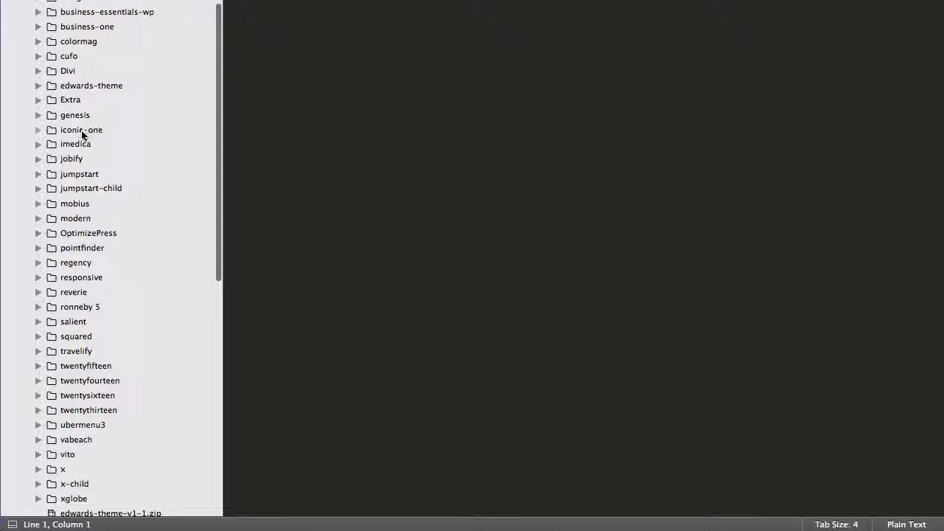
{"action": "left_click", "coordinate": [81, 130]}
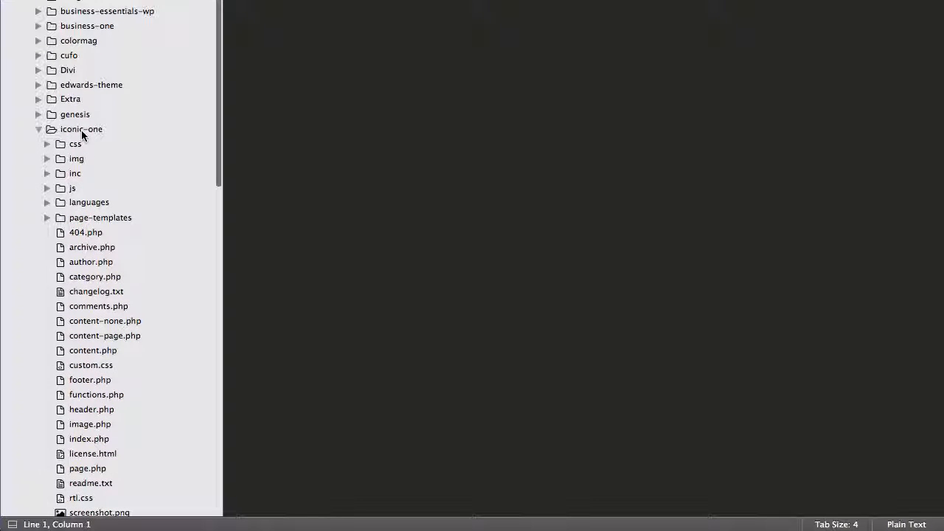
{"action": "scroll", "coordinate": [81, 131], "scroll_direction": "up", "scroll_amount": 2}
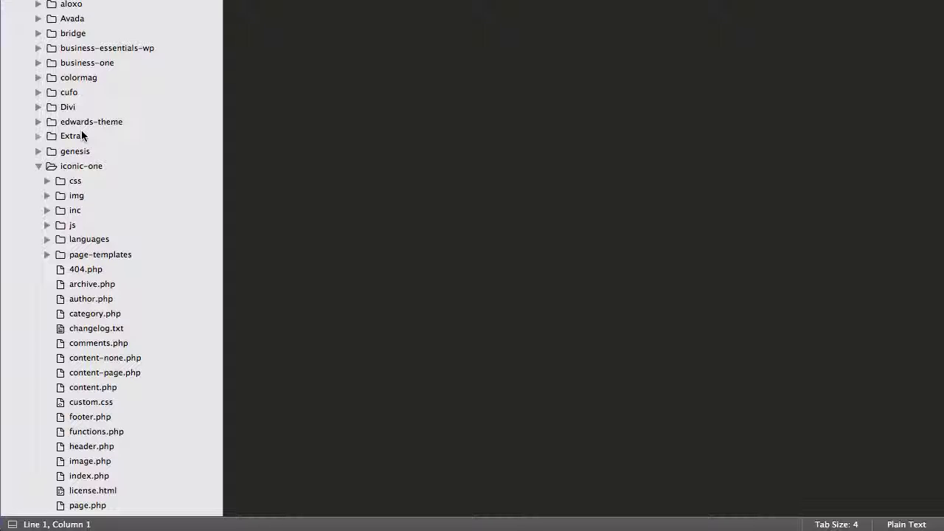
{"action": "scroll", "coordinate": [84, 136], "scroll_direction": "down", "scroll_amount": 5}
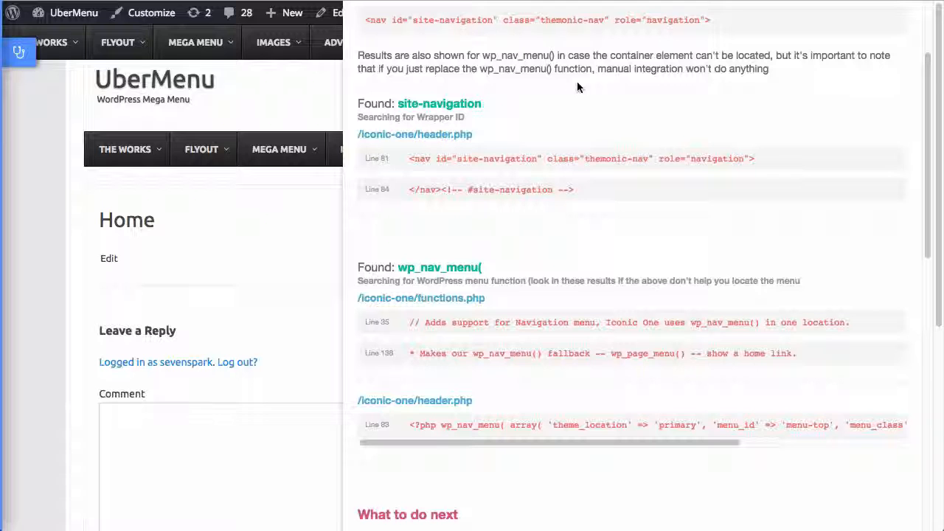
Check the file name listed for the site-navigation match and open header.php from the iconic-one folder in the code editor.
{"action": "left_click_drag", "start_coordinate": [472, 135], "coordinate": [415, 137]}
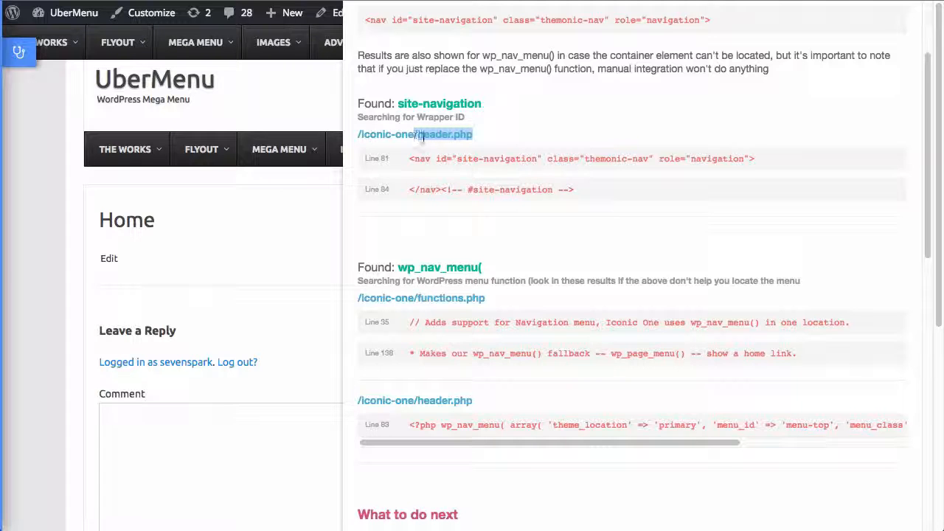
{"action": "key", "text": "super+Tab"}
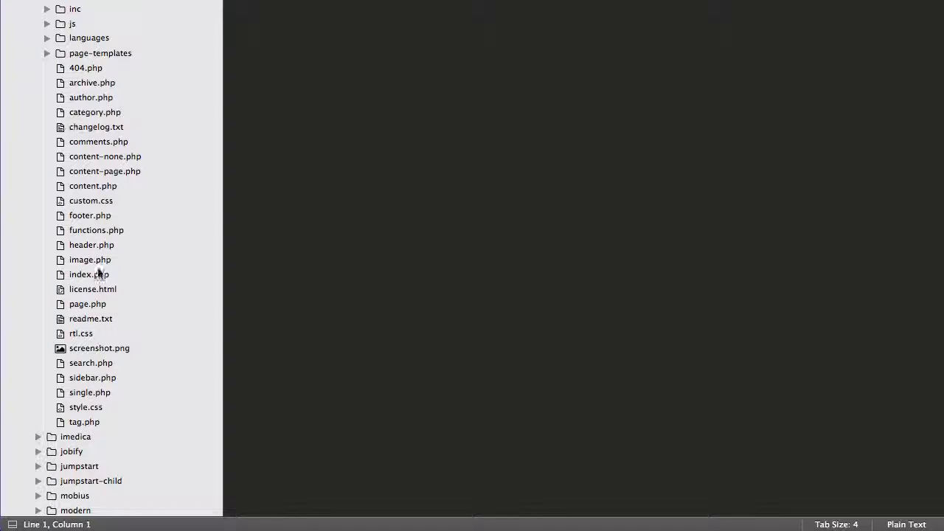
{"action": "left_click", "coordinate": [91, 246]}
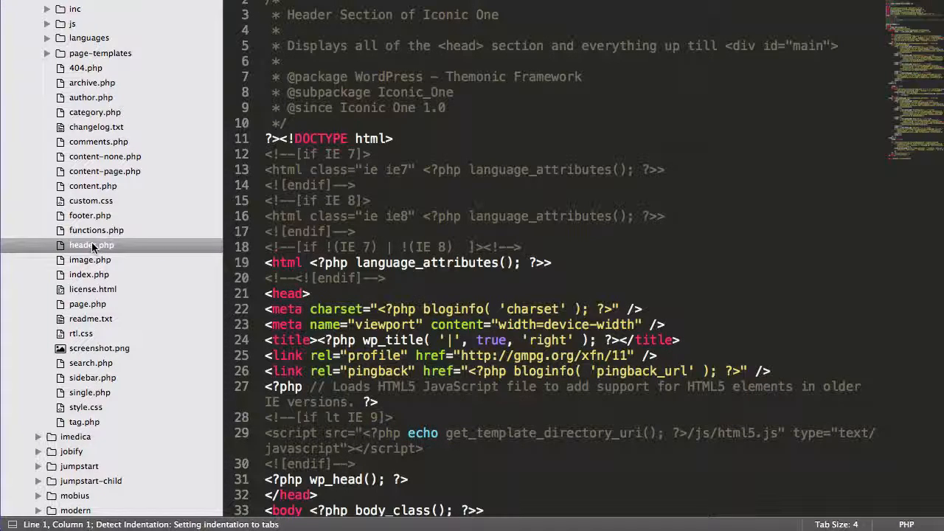
Check the match's line number in the browser results, and highlight the site-navigation block on lines 81 to 84 of header.php.
{"action": "left_click", "coordinate": [521, 216]}
{"action": "scroll", "coordinate": [474, 214], "scroll_direction": "down", "scroll_amount": 5}
{"action": "scroll", "coordinate": [473, 215], "scroll_direction": "down", "scroll_amount": 5}
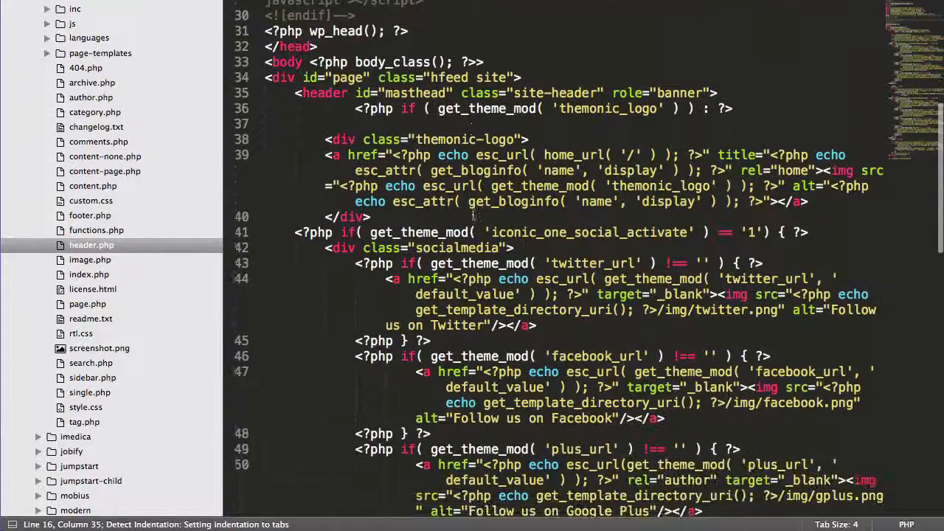
{"action": "key", "text": "super+Tab"}
{"action": "left_click_drag", "start_coordinate": [396, 165], "coordinate": [374, 159]}
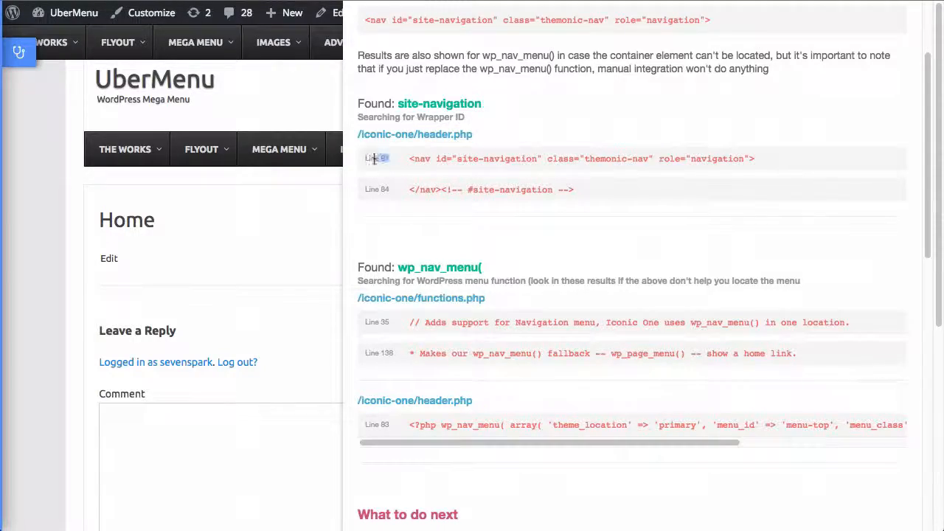
{"action": "key", "text": "super+Tab"}
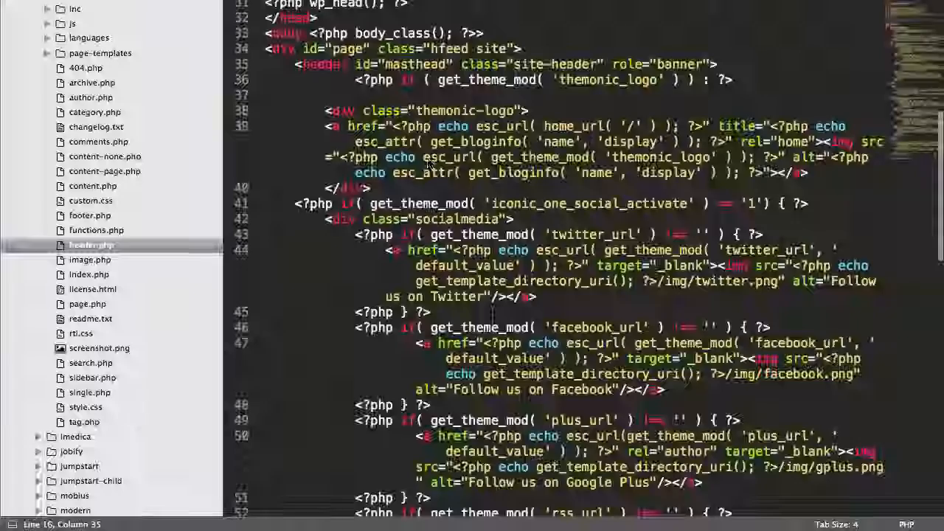
{"action": "scroll", "coordinate": [330, 256], "scroll_direction": "down", "scroll_amount": 10}
{"action": "scroll", "coordinate": [330, 256], "scroll_direction": "down", "scroll_amount": 7}
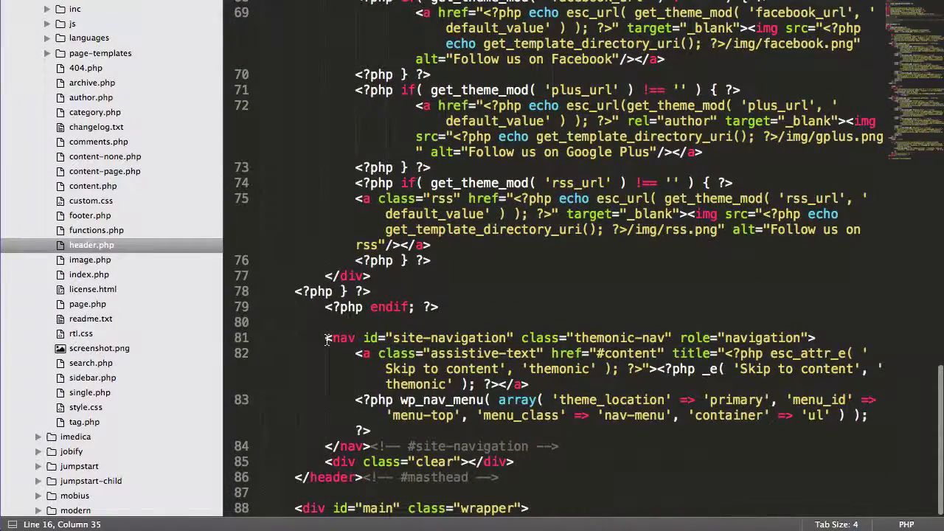
{"action": "left_click_drag", "start_coordinate": [326, 338], "coordinate": [559, 446]}
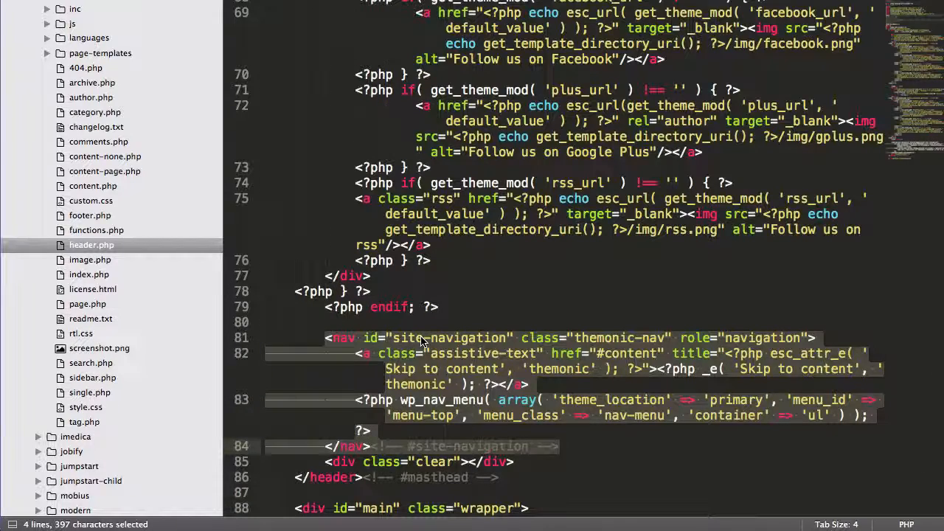
Examine the nav tag's ID, its themonic-nav class and the wp_nav_menu call, and highlight the whole theme menu block.
{"action": "left_click", "coordinate": [477, 339]}
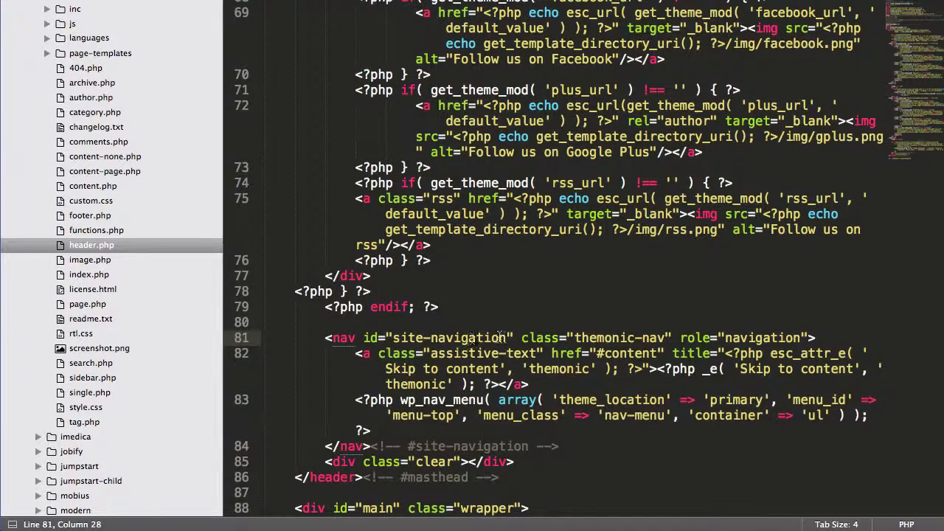
{"action": "left_click", "coordinate": [574, 338]}
{"action": "left_click_drag", "start_coordinate": [574, 338], "coordinate": [656, 338]}
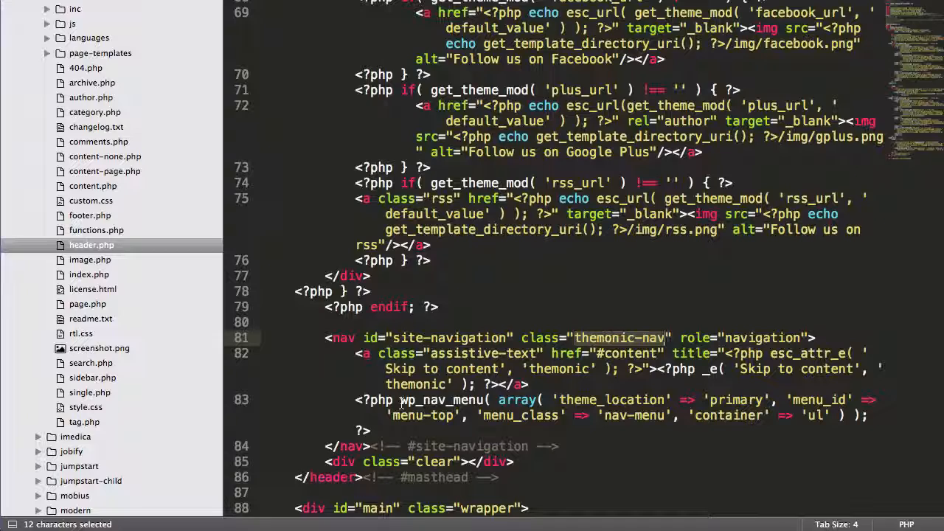
{"action": "left_click_drag", "start_coordinate": [401, 402], "coordinate": [417, 419]}
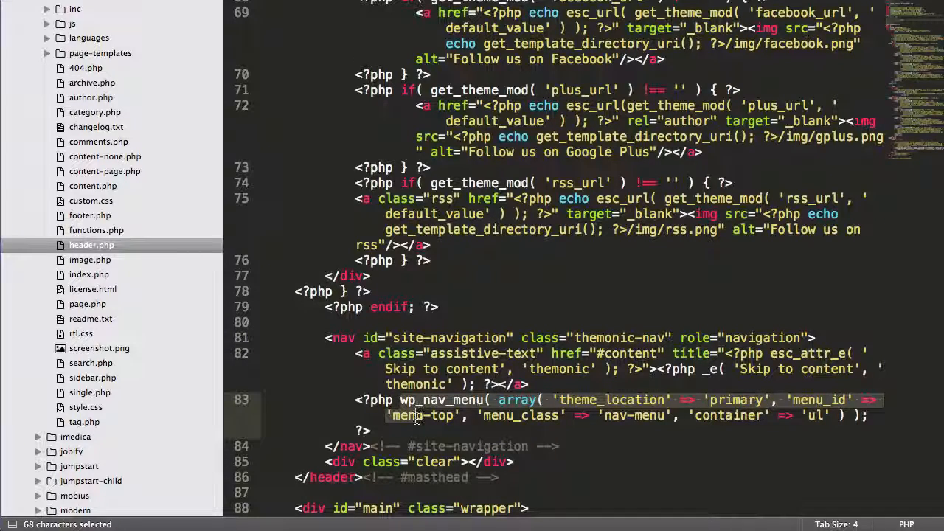
{"action": "left_click", "coordinate": [352, 399]}
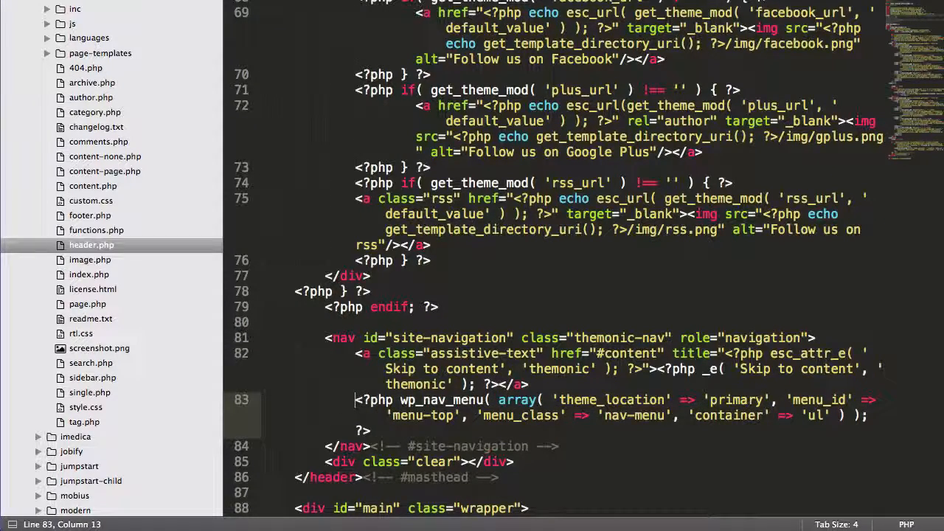
{"action": "left_click_drag", "start_coordinate": [354, 399], "coordinate": [371, 431]}
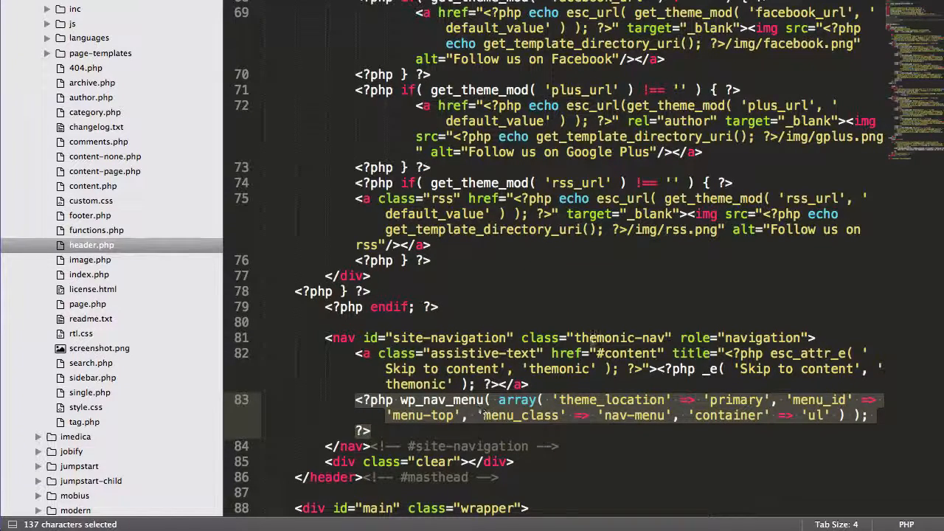
{"action": "left_click_drag", "start_coordinate": [575, 338], "coordinate": [673, 338]}
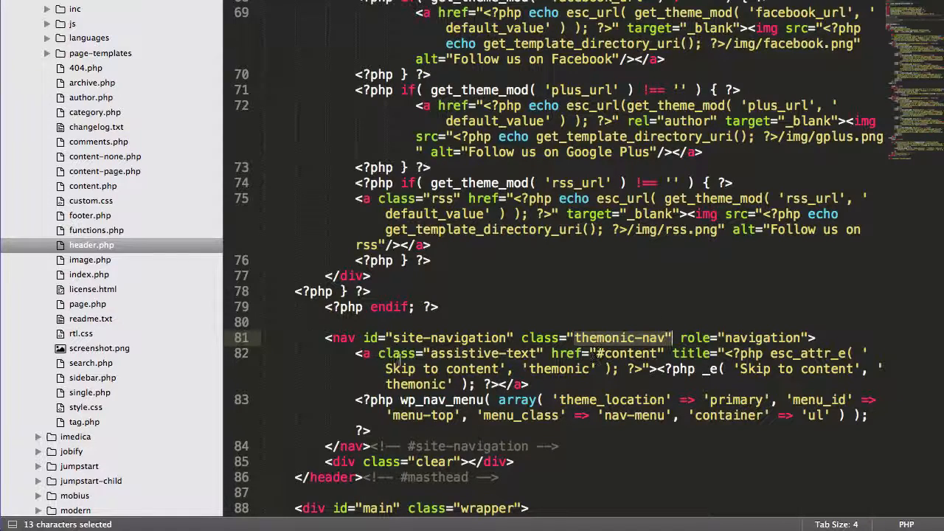
{"action": "left_click", "coordinate": [358, 325]}
{"action": "left_click_drag", "start_coordinate": [333, 338], "coordinate": [604, 446]}
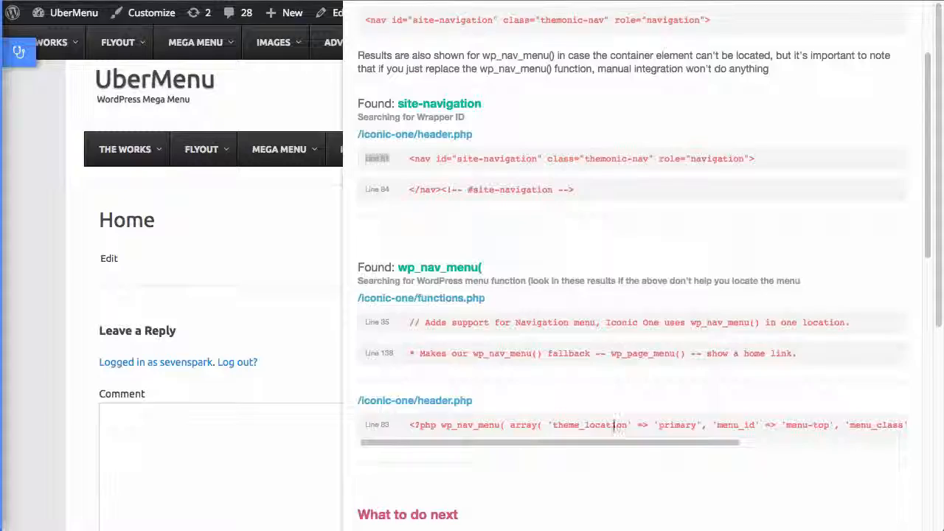
Copy the if/else PHP skeleton that checks function_exists( 'ubermenu' ) from the "What to do next" instructions in the browser.
{"action": "scroll", "coordinate": [474, 318], "scroll_direction": "down", "scroll_amount": 10}
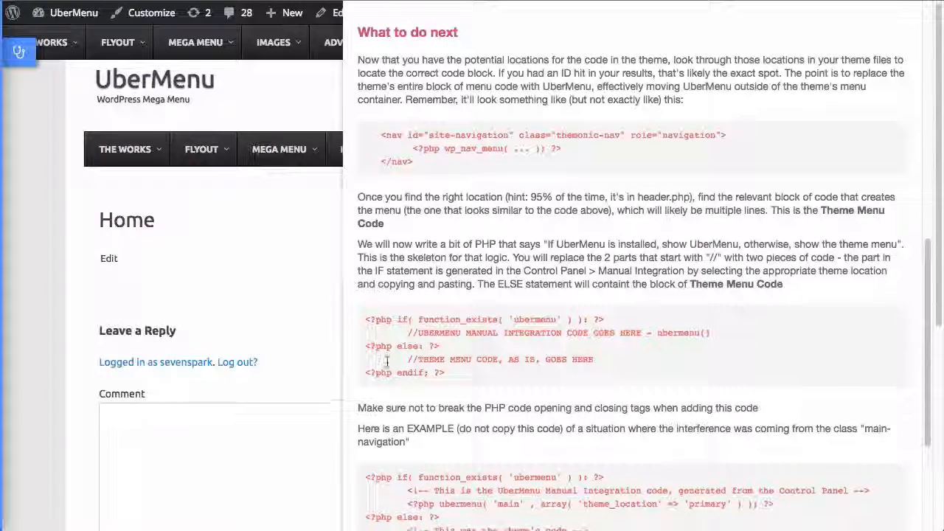
{"action": "scroll", "coordinate": [386, 352], "scroll_direction": "down", "scroll_amount": 1}
{"action": "left_click_drag", "start_coordinate": [449, 350], "coordinate": [367, 296]}
{"action": "key", "text": "super+c"}
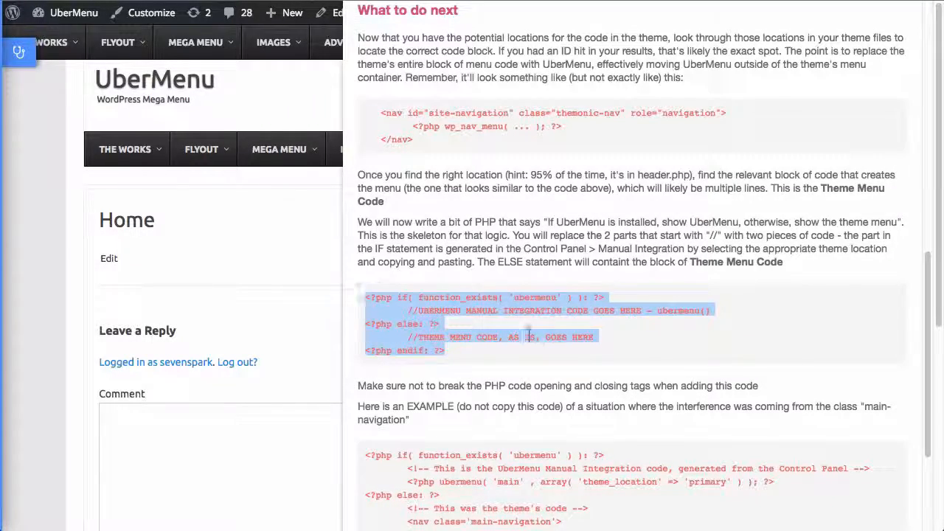
Paste the copied skeleton into header.php in the code editor, on a new line 81 above the site-navigation block.
{"action": "key", "text": "super+Tab"}
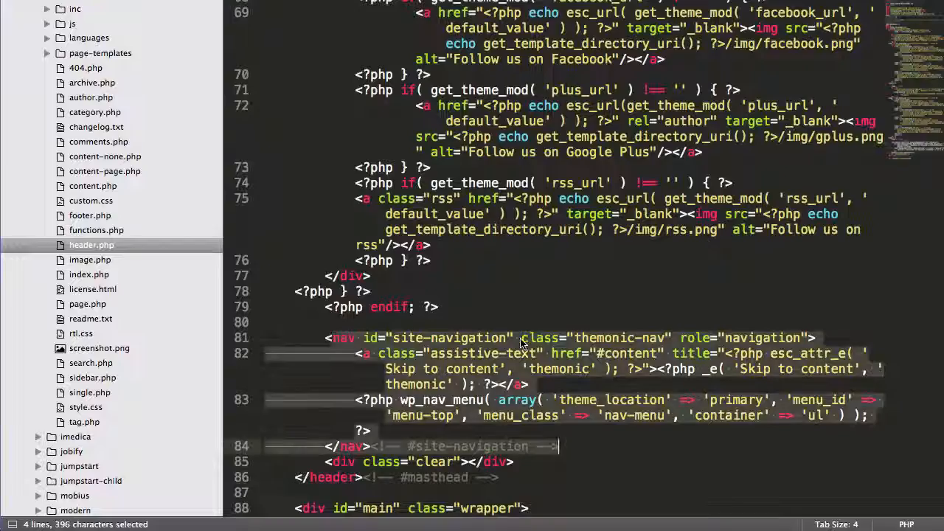
{"action": "left_click", "coordinate": [430, 312]}
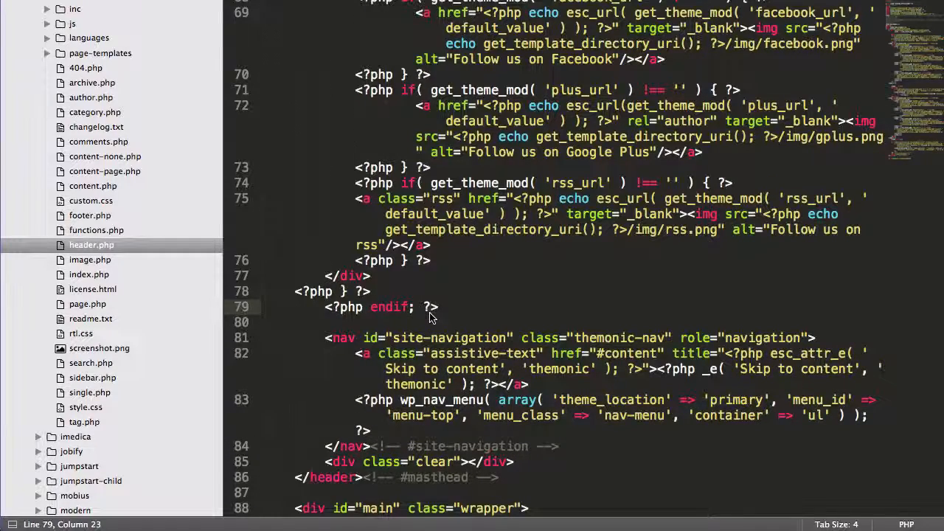
{"action": "key", "text": "Return"}
{"action": "key", "text": "Return"}
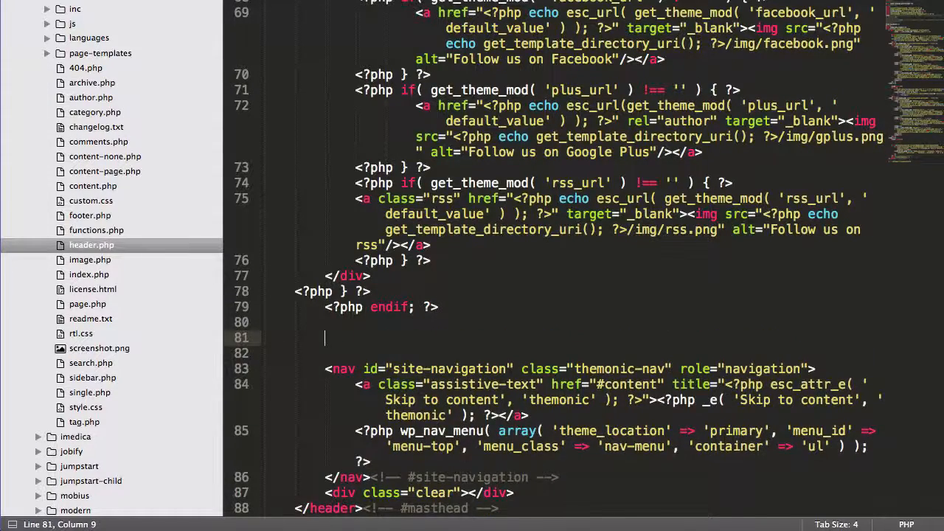
{"action": "key", "text": "super+v"}
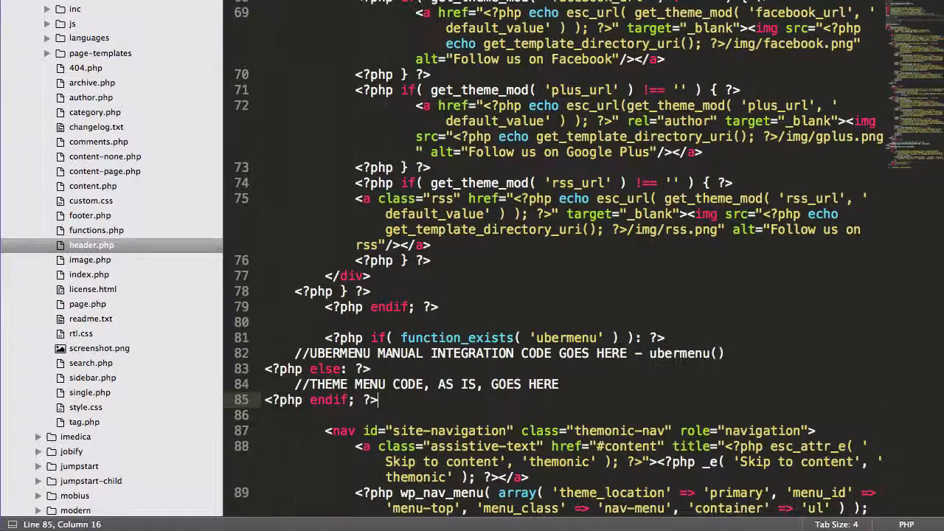
Indent lines 82 to 85 of the pasted skeleton two levels so they align with the if statement.
{"action": "left_click", "coordinate": [295, 354], "text": "shift"}
{"action": "key", "text": "Tab"}
{"action": "key", "text": "Tab"}
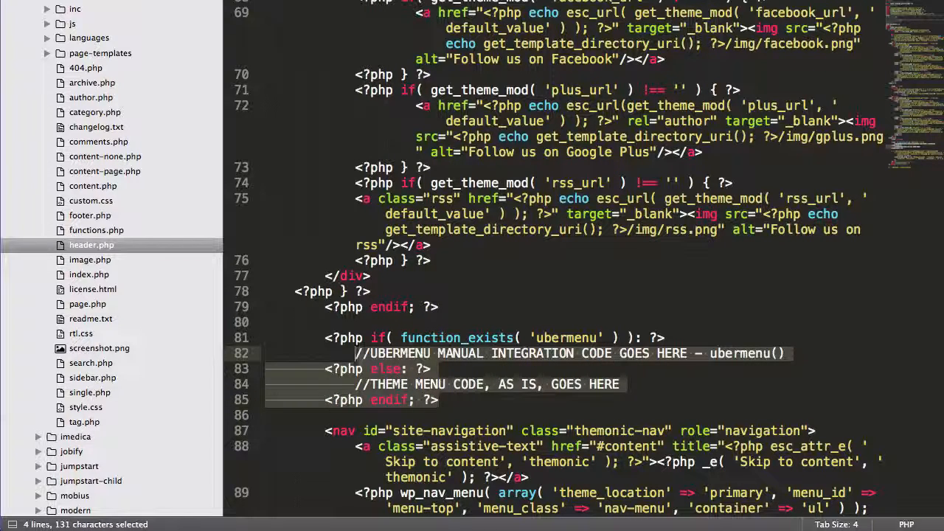
{"action": "left_click", "coordinate": [418, 354]}
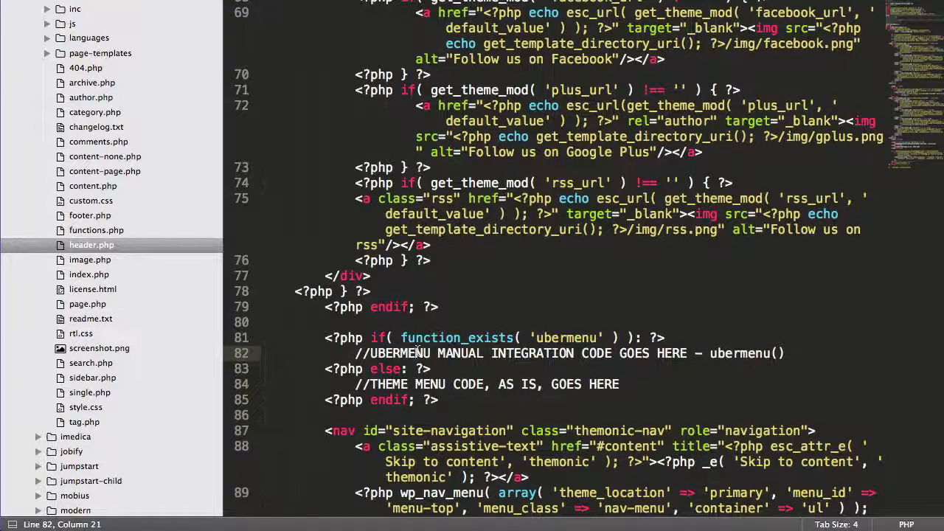
Examine the function_exists condition, the UberMenu integration placeholder, the else branch and the theme menu code below the skeleton.
{"action": "left_click_drag", "start_coordinate": [352, 353], "coordinate": [797, 354]}
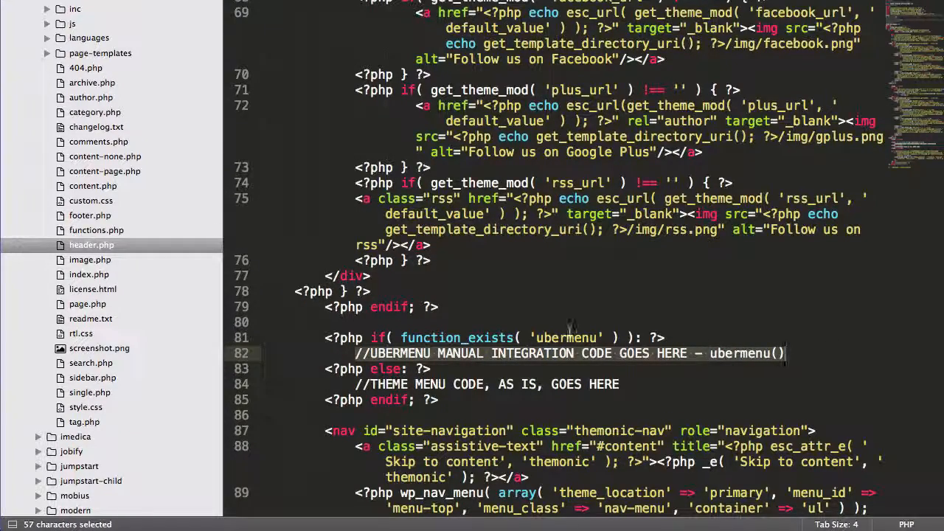
{"action": "scroll", "coordinate": [374, 290], "scroll_direction": "down", "scroll_amount": 3}
{"action": "left_click", "coordinate": [352, 260]}
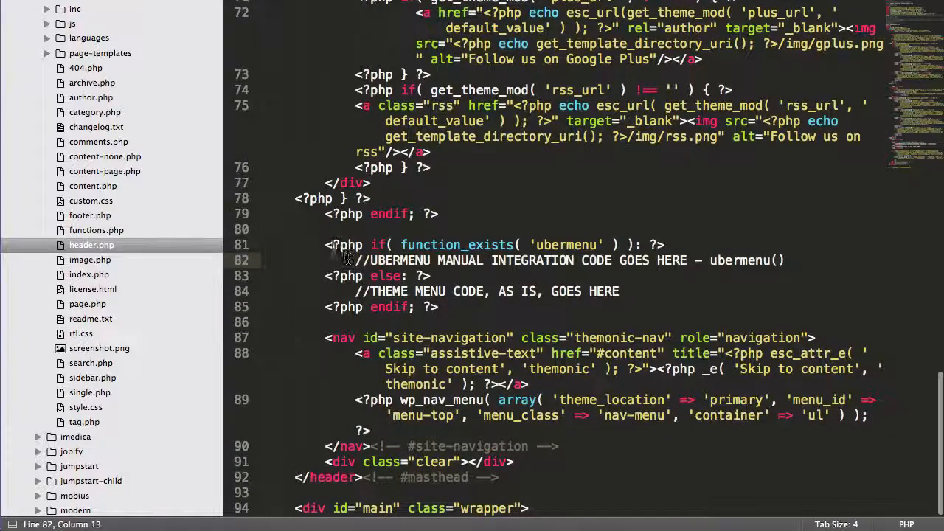
{"action": "left_click_drag", "start_coordinate": [325, 245], "coordinate": [666, 246]}
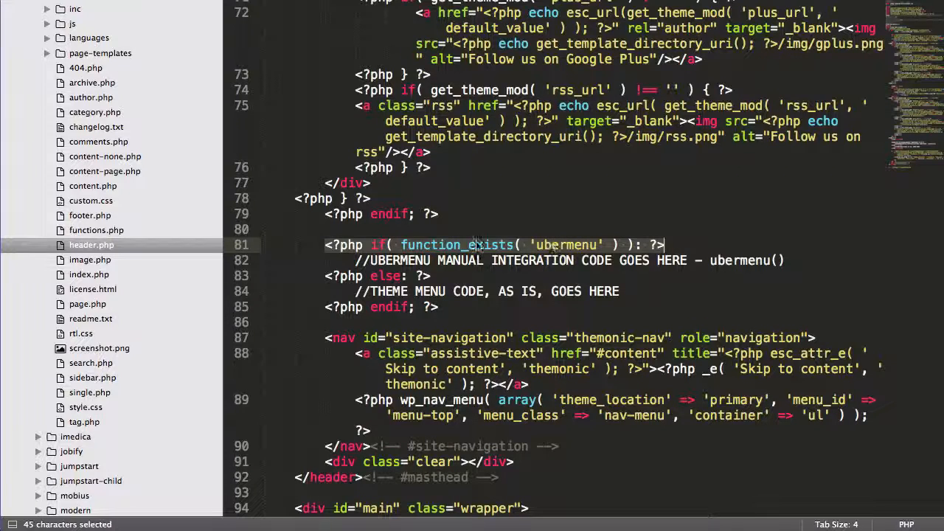
{"action": "left_click", "coordinate": [400, 244]}
{"action": "left_click_drag", "start_coordinate": [354, 260], "coordinate": [807, 264]}
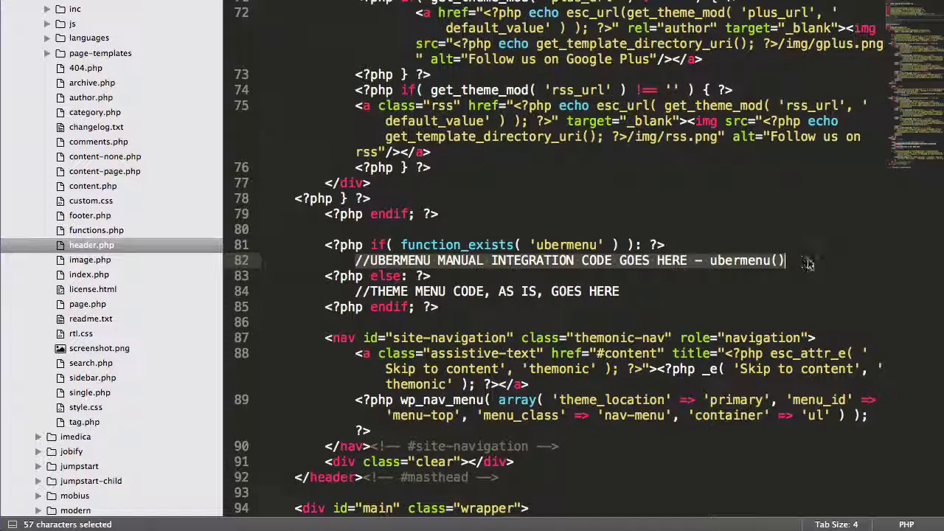
{"action": "left_click", "coordinate": [385, 276]}
{"action": "left_click", "coordinate": [383, 385]}
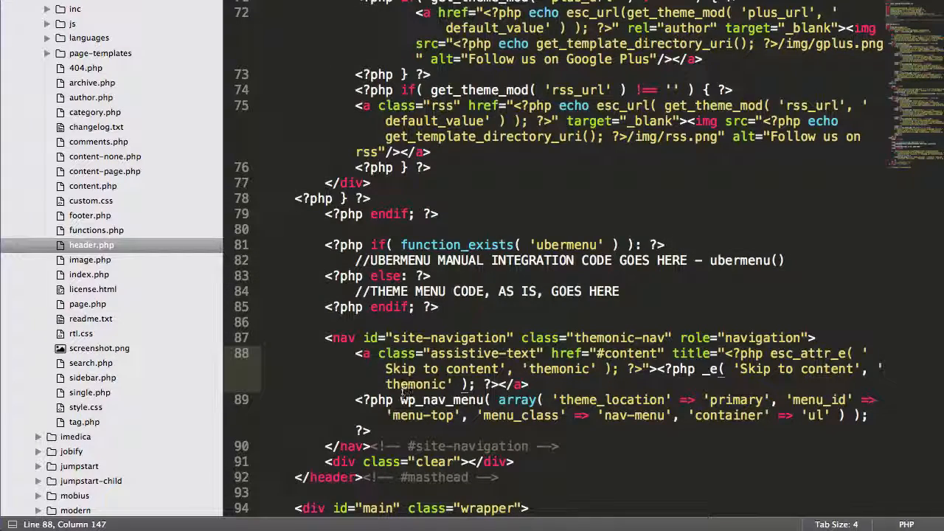
Move the site-navigation nav block from below the skeleton into the else branch, replacing the theme menu code placeholder comment.
{"action": "left_click_drag", "start_coordinate": [325, 338], "coordinate": [570, 452]}
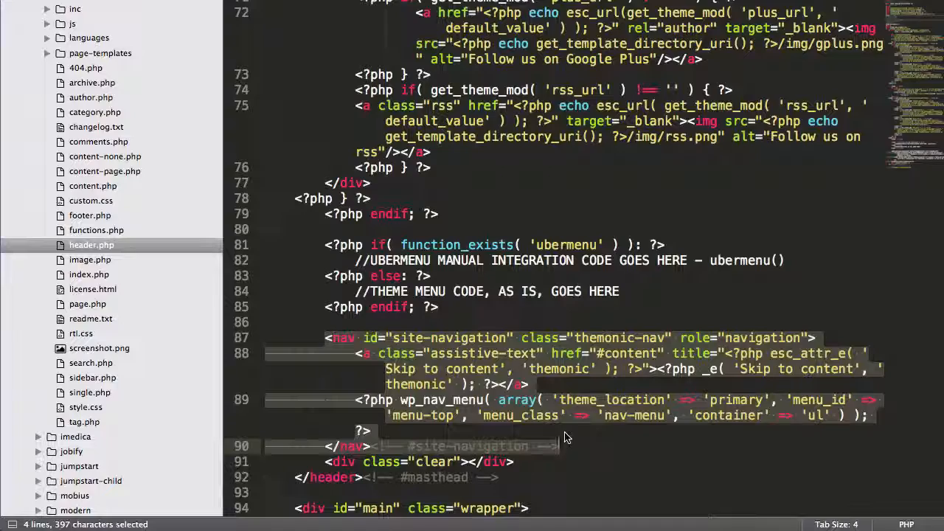
{"action": "key", "text": "super+x"}
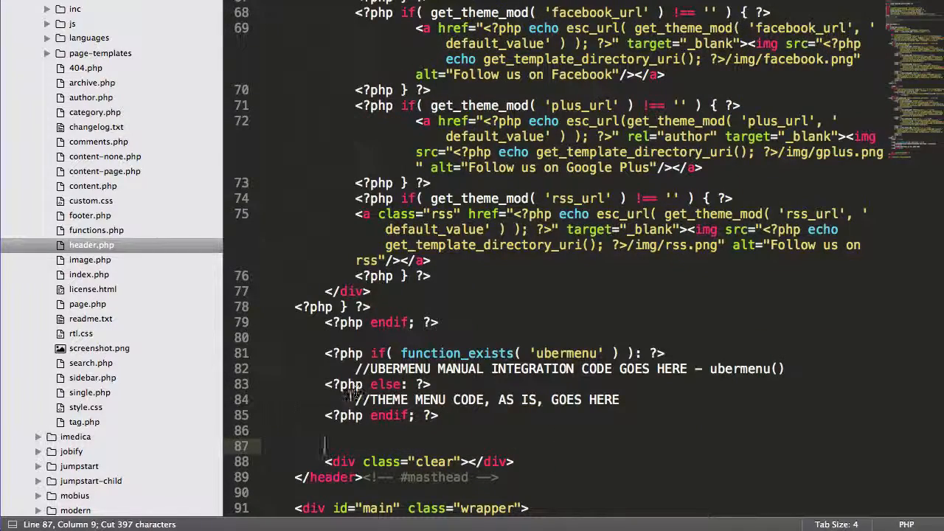
{"action": "left_click_drag", "start_coordinate": [353, 397], "coordinate": [656, 400]}
{"action": "key", "text": "super+v"}
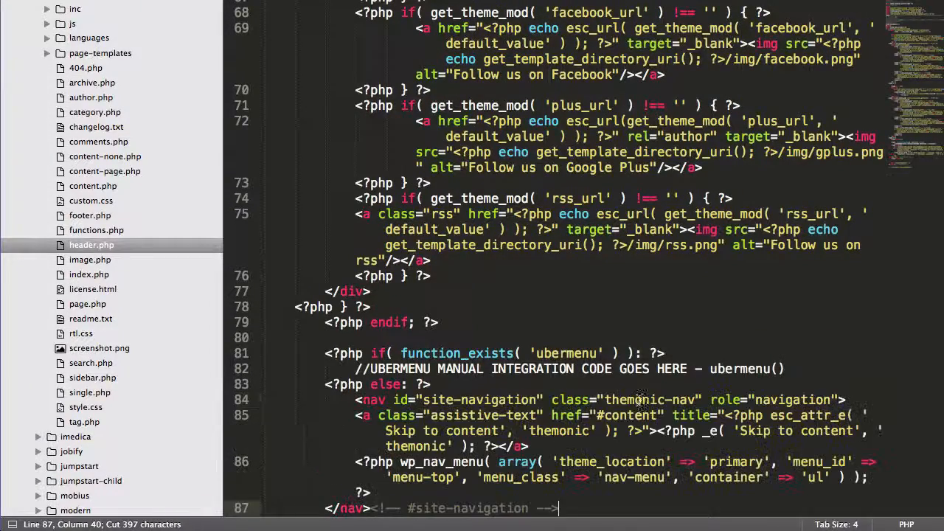
Indent lines 85 to 87 of the moved nav block one more level to align them inside the else branch.
{"action": "scroll", "coordinate": [372, 387], "scroll_direction": "down", "scroll_amount": 3}
{"action": "left_click", "coordinate": [357, 307], "text": "shift"}
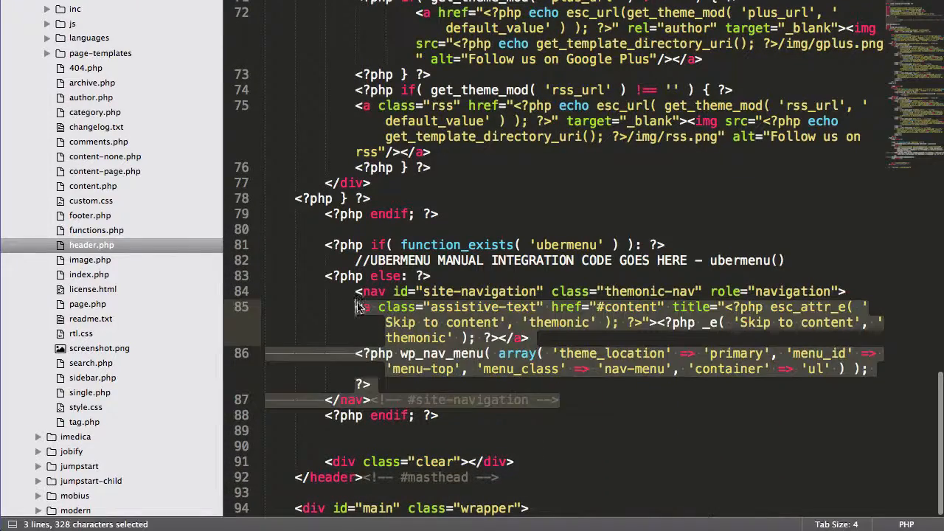
{"action": "key", "text": "Tab"}
{"action": "left_click", "coordinate": [655, 369]}
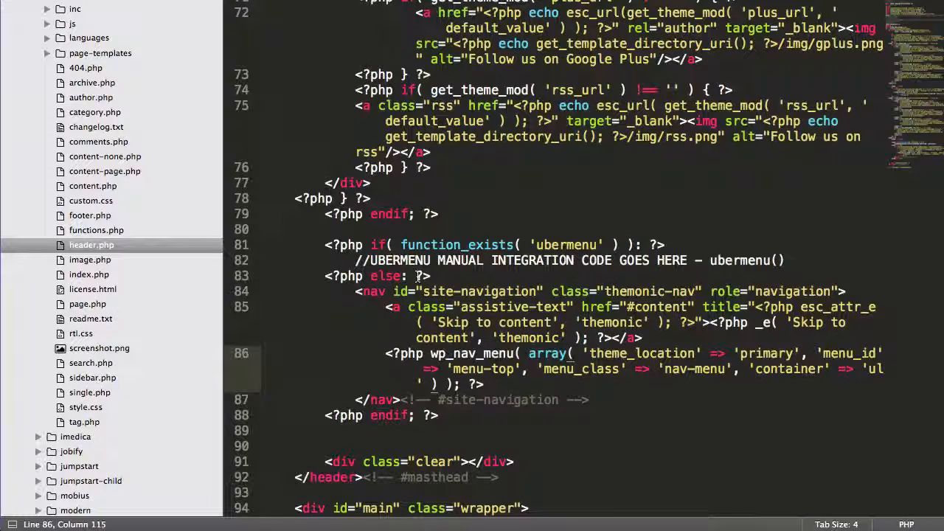
{"action": "left_click", "coordinate": [457, 276]}
{"action": "key", "text": "Return"}
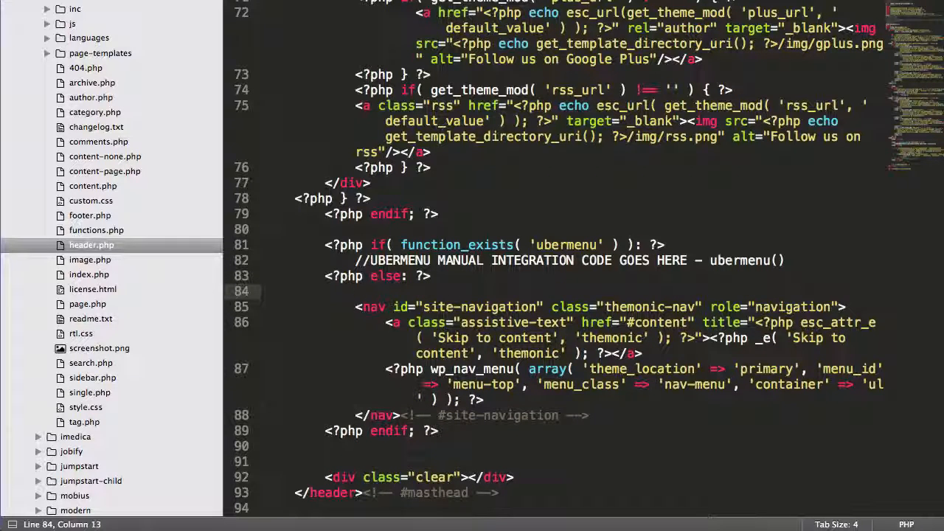
{"action": "type", "text": "?>"}
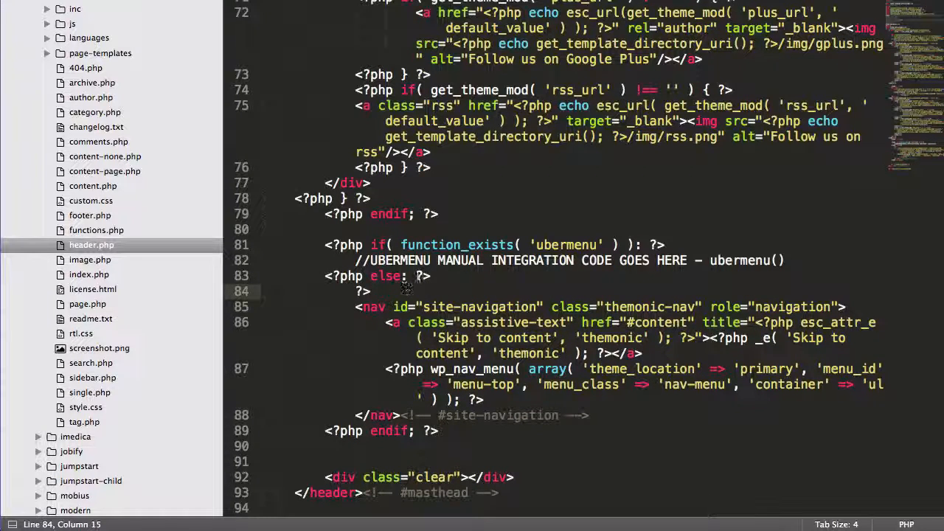
{"action": "left_click_drag", "start_coordinate": [454, 290], "coordinate": [453, 276]}
{"action": "key", "text": "BackSpace"}
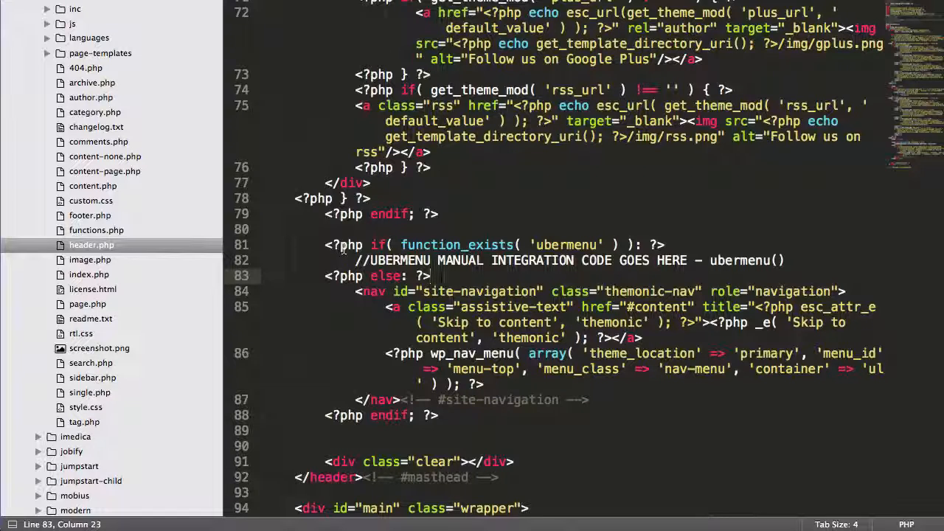
{"action": "left_click_drag", "start_coordinate": [354, 291], "coordinate": [590, 400]}
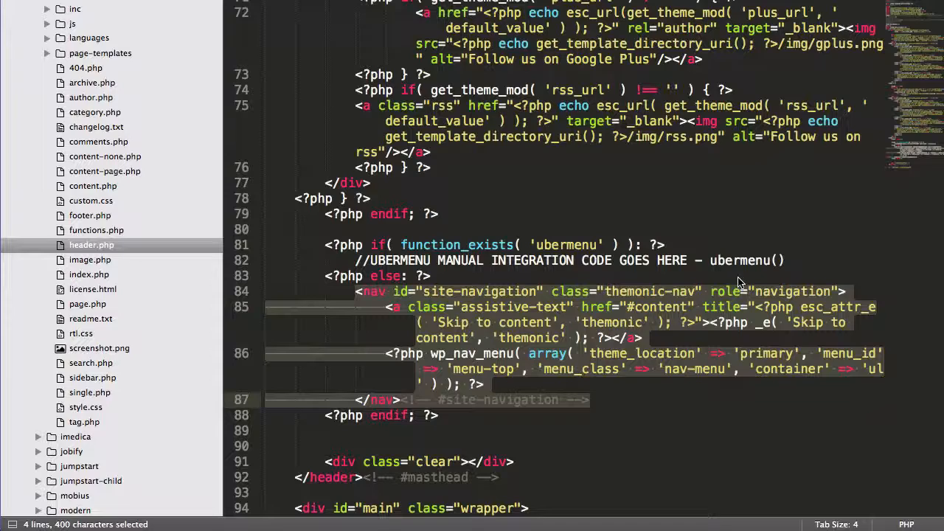
{"action": "left_click", "coordinate": [817, 258]}
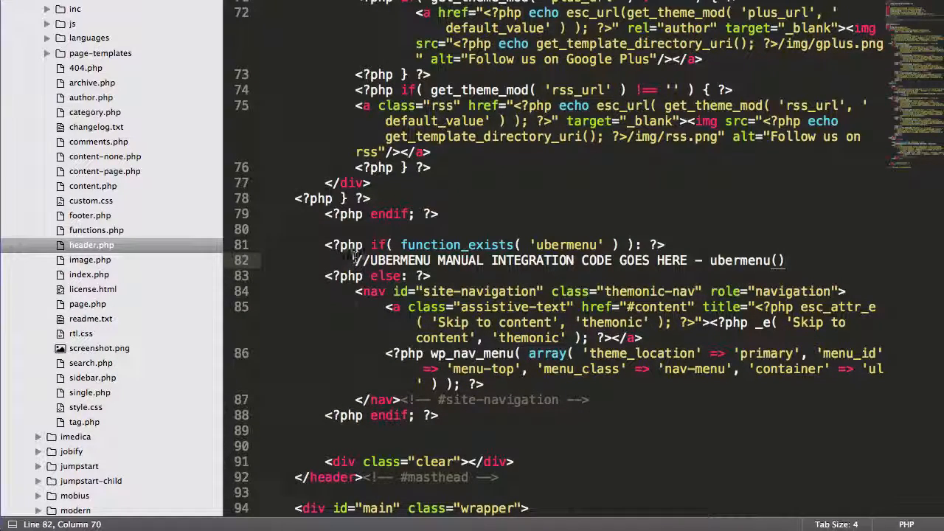
{"action": "left_click_drag", "start_coordinate": [356, 262], "coordinate": [788, 262]}
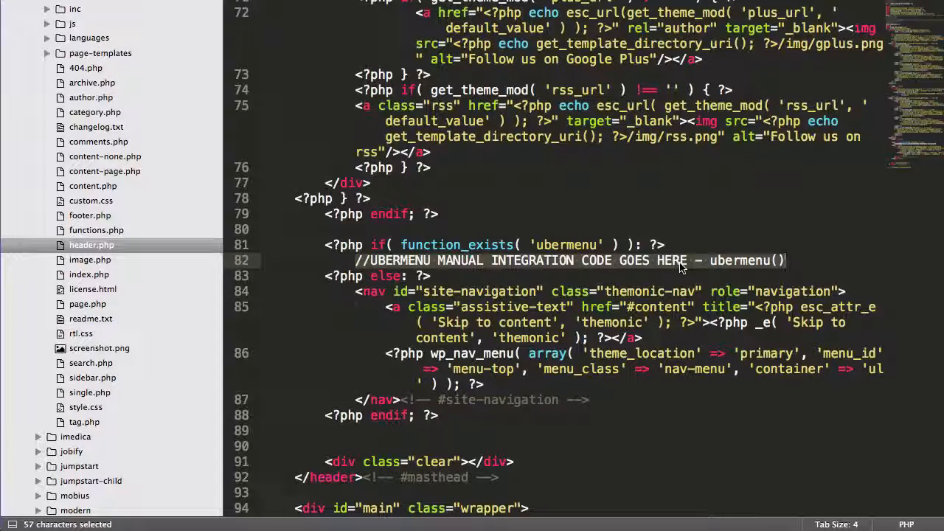
Switch to the UberMenu Control Panel in the browser and view the specific theme location options in its Manual Integration section.
{"action": "key", "text": "super+Tab"}
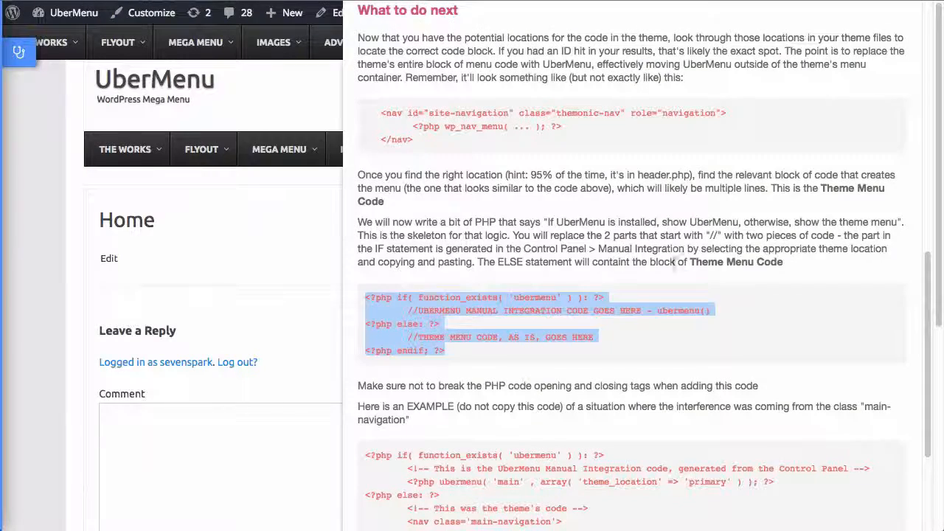
{"action": "left_click", "coordinate": [526, 219]}
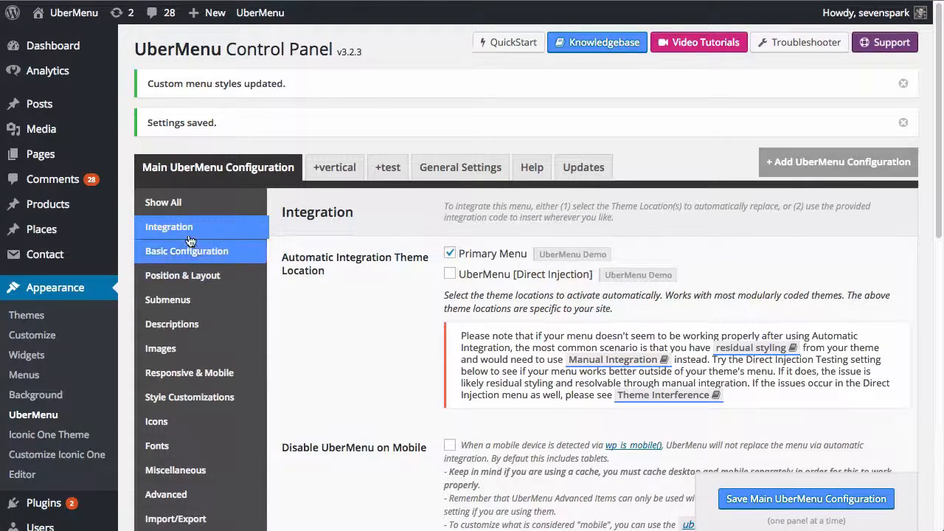
{"action": "scroll", "coordinate": [442, 233], "scroll_direction": "down", "scroll_amount": 6}
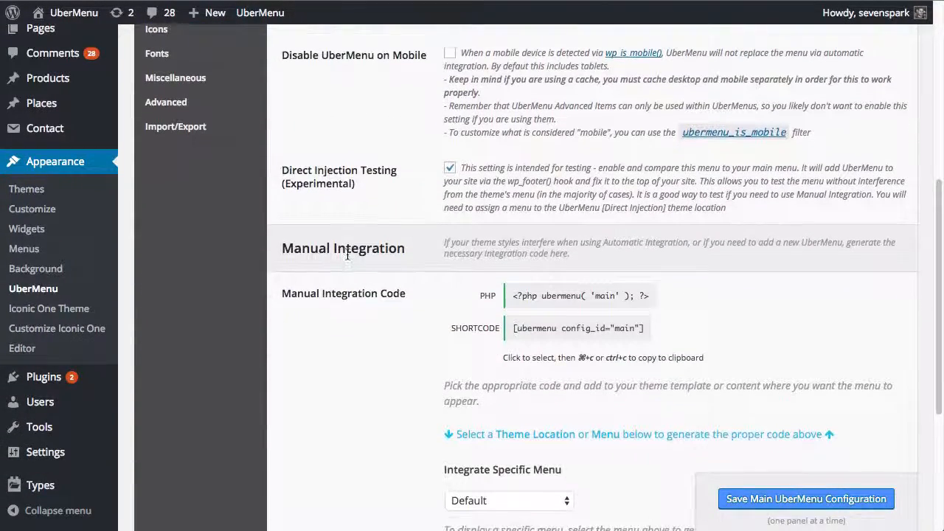
{"action": "scroll", "coordinate": [343, 199], "scroll_direction": "down", "scroll_amount": 2}
{"action": "scroll", "coordinate": [343, 116], "scroll_direction": "up", "scroll_amount": 1}
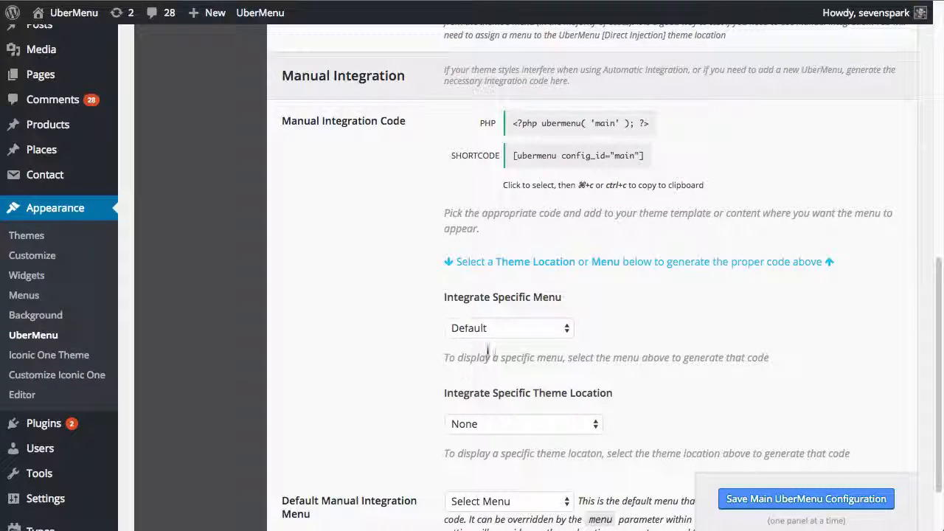
{"action": "left_click", "coordinate": [531, 425]}
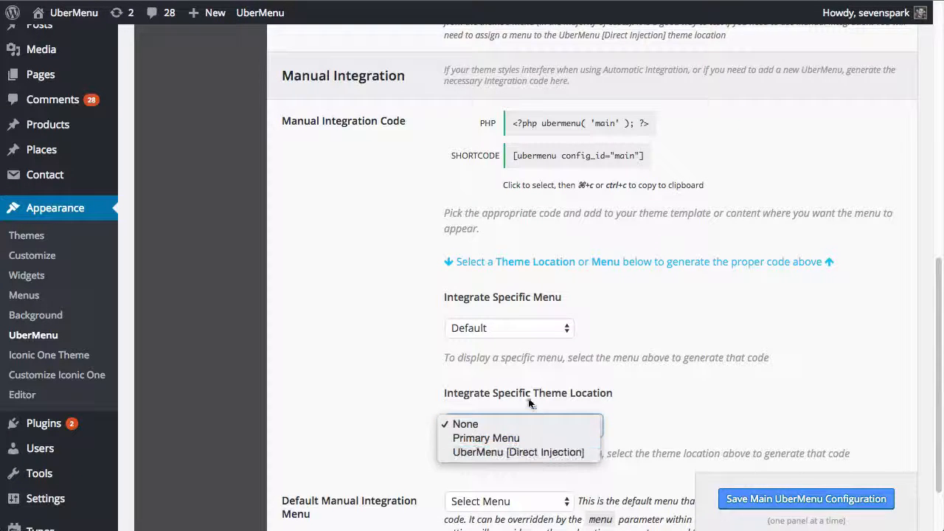
{"action": "left_click", "coordinate": [687, 371]}
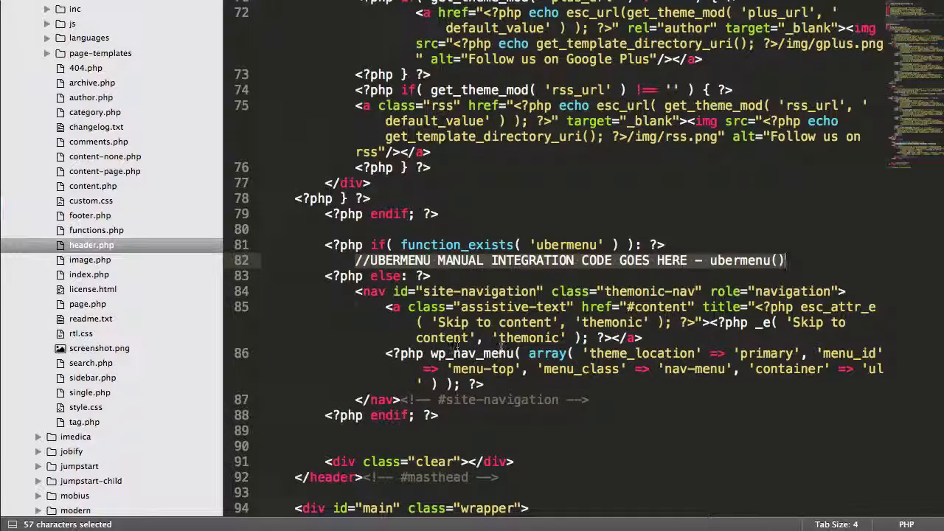
Check which theme_location the wp_nav_menu call in header.php uses, in the code editor.
{"action": "left_click", "coordinate": [434, 359]}
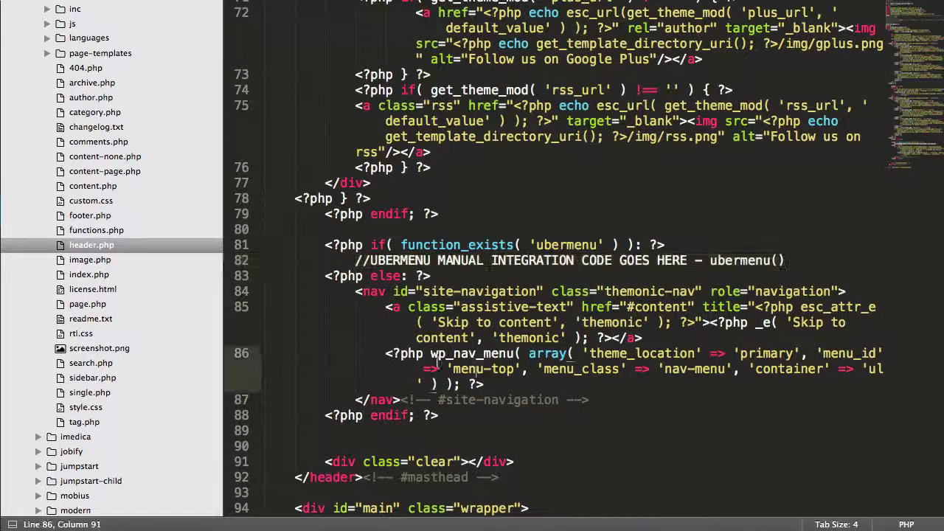
{"action": "double_click", "coordinate": [478, 356]}
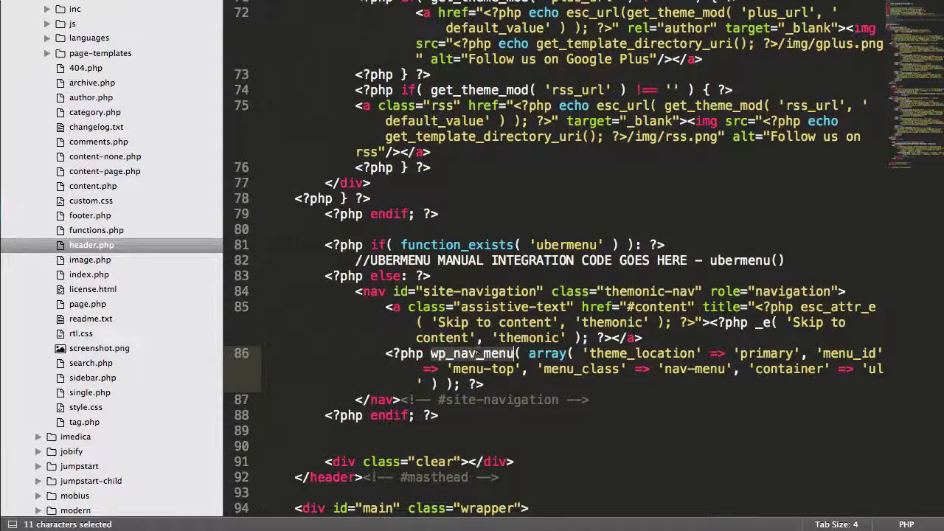
{"action": "left_click", "coordinate": [768, 354]}
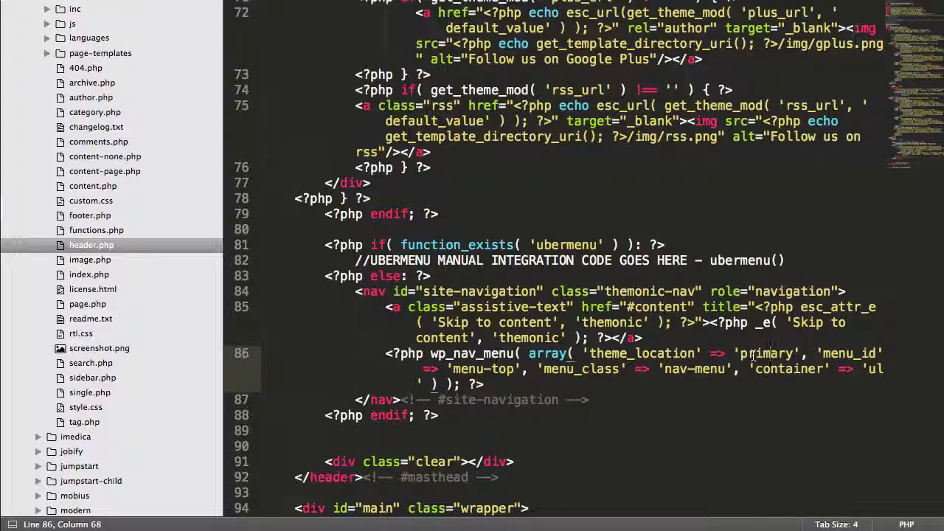
{"action": "double_click", "coordinate": [753, 356]}
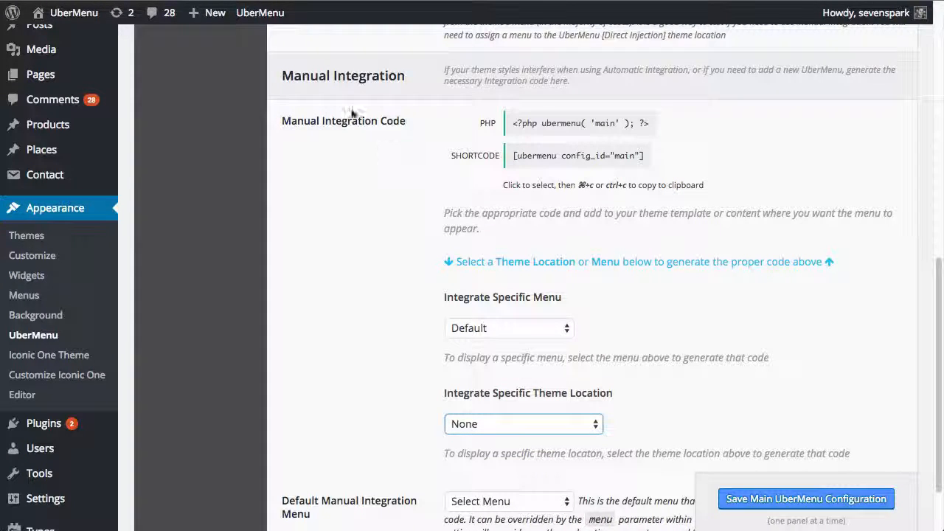
In the UberMenu Control Panel in the browser, set Integrate Specific Theme Location to Primary Menu and copy the generated PHP integration code.
{"action": "scroll", "coordinate": [491, 376], "scroll_direction": "down", "scroll_amount": 1}
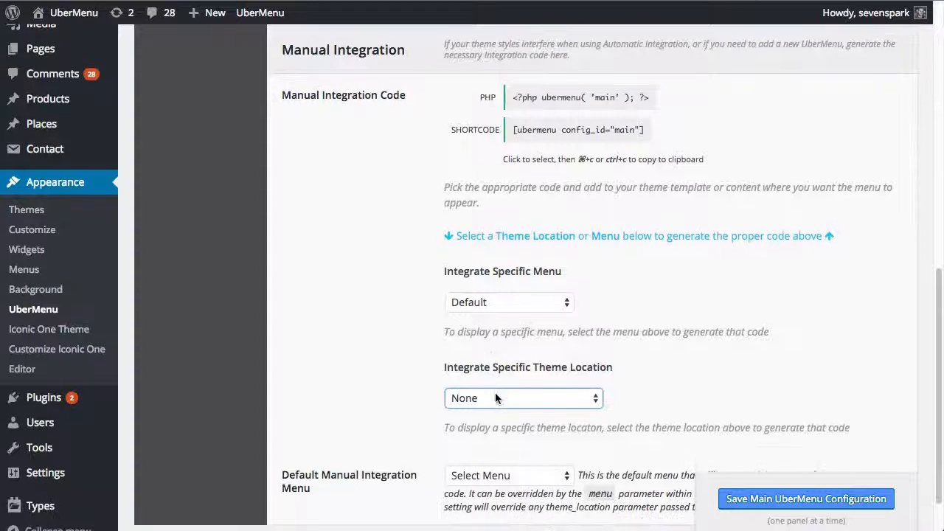
{"action": "left_click", "coordinate": [501, 393]}
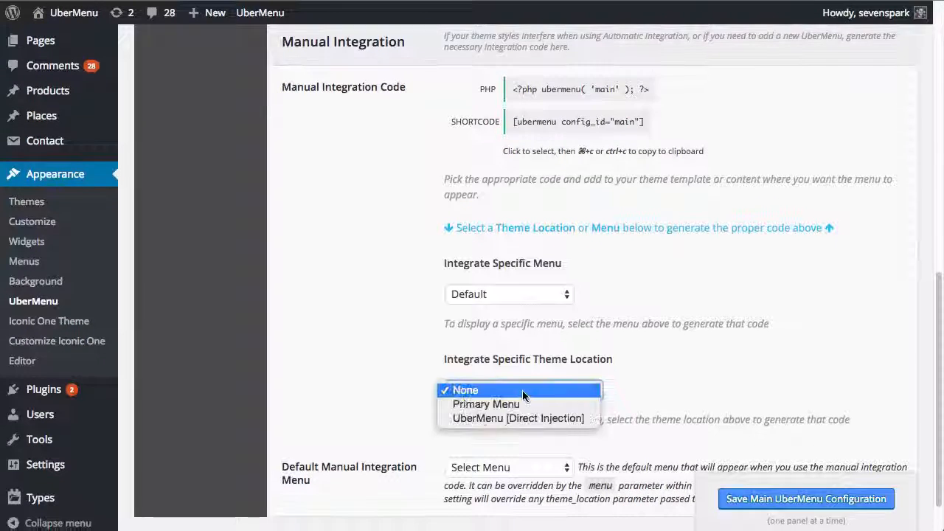
{"action": "left_click", "coordinate": [476, 406]}
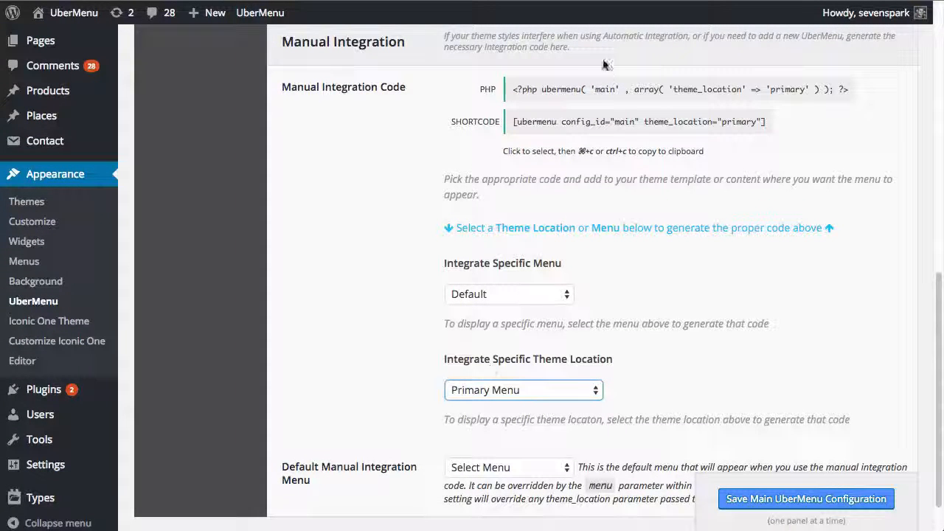
{"action": "left_click", "coordinate": [674, 90]}
{"action": "key", "text": "super+c"}
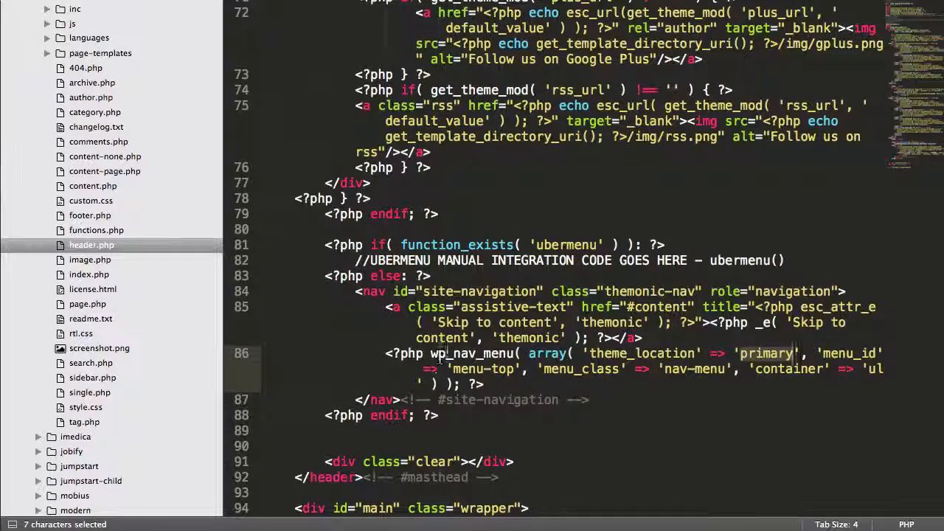
{"action": "left_click_drag", "start_coordinate": [445, 354], "coordinate": [567, 355]}
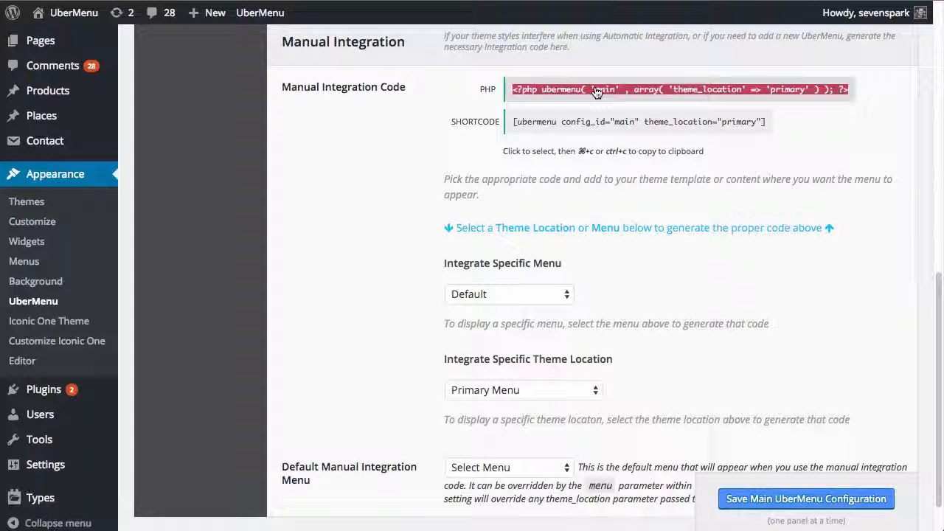
{"action": "right_click", "coordinate": [596, 92]}
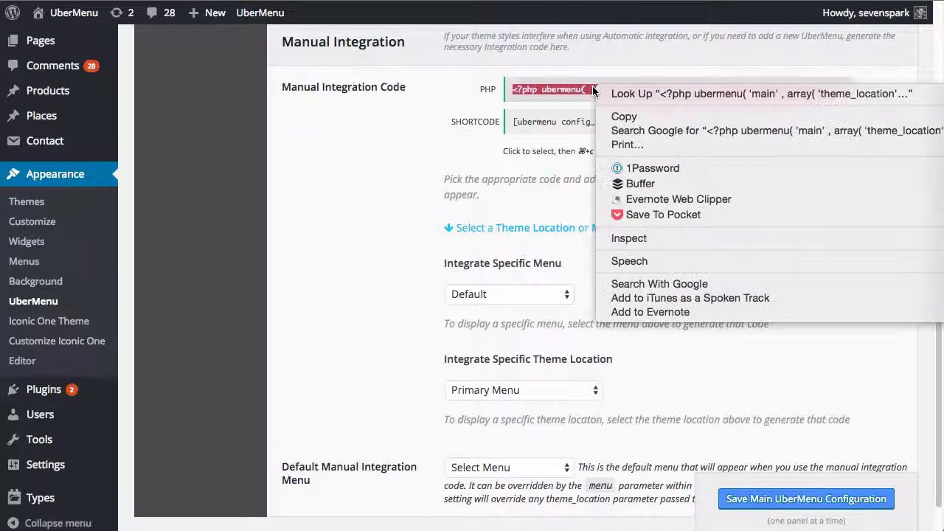
{"action": "left_click", "coordinate": [642, 117]}
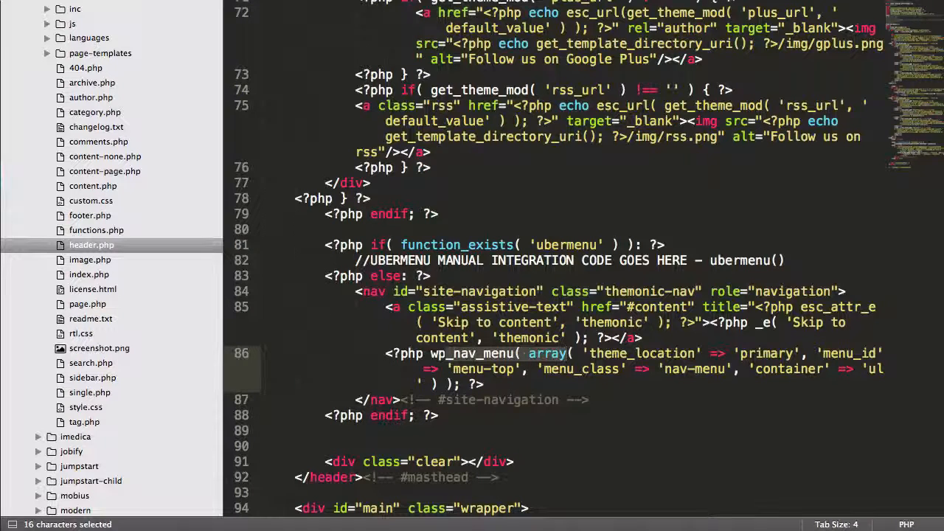
Replace the UberMenu placeholder comment on line 82 of header.php with the copied integration code and save the file.
{"action": "left_click", "coordinate": [775, 267]}
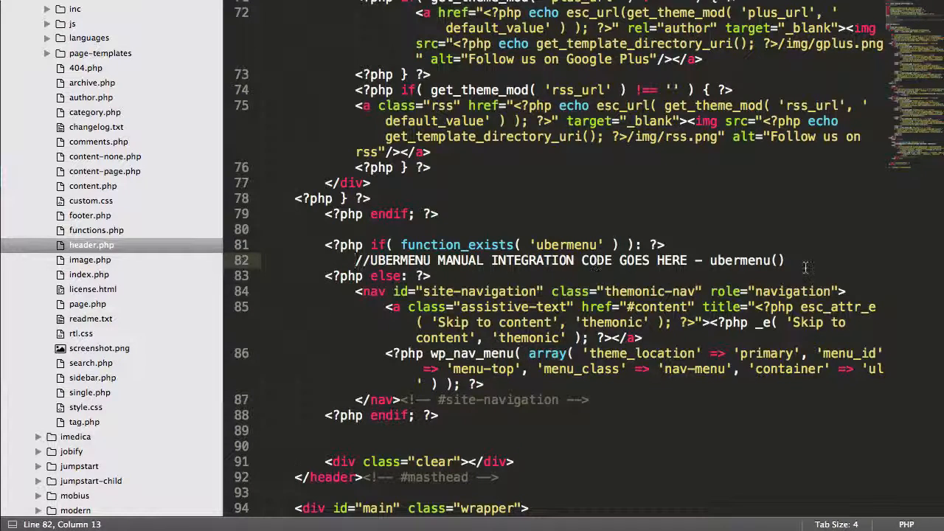
{"action": "key", "text": "super+shift+Right"}
{"action": "key", "text": "super+v"}
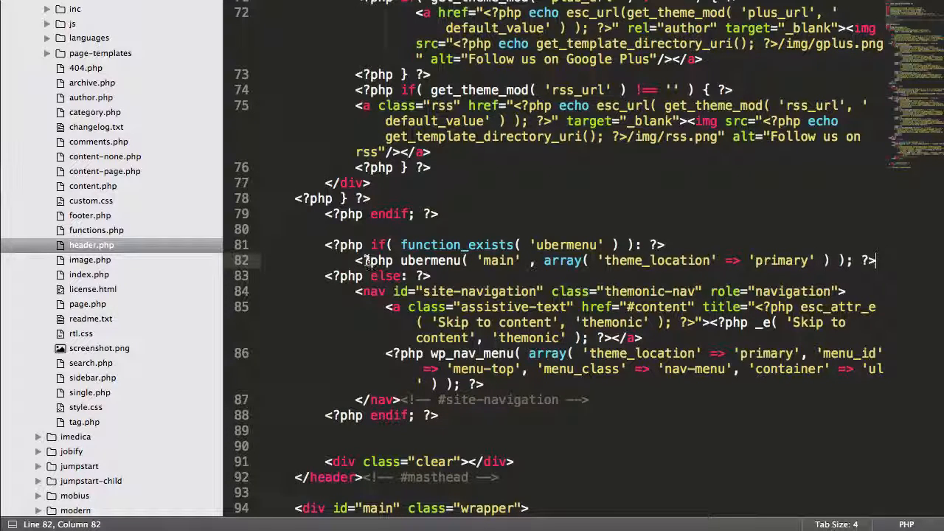
{"action": "left_click_drag", "start_coordinate": [325, 244], "coordinate": [548, 428]}
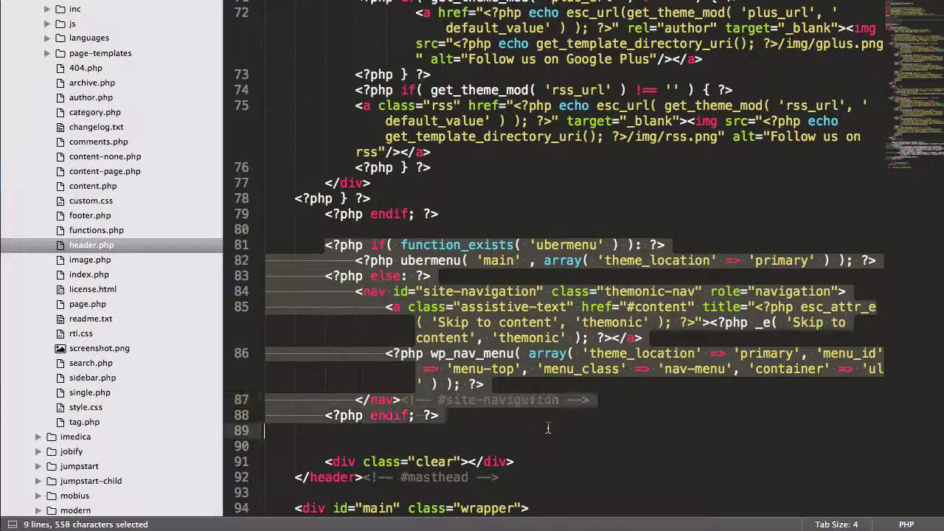
{"action": "left_click", "coordinate": [548, 420]}
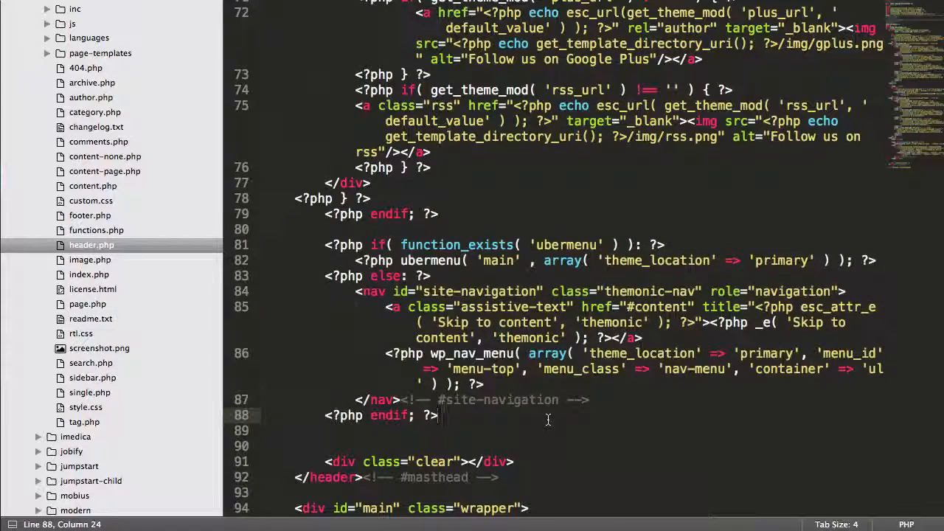
{"action": "key", "text": "super+s"}
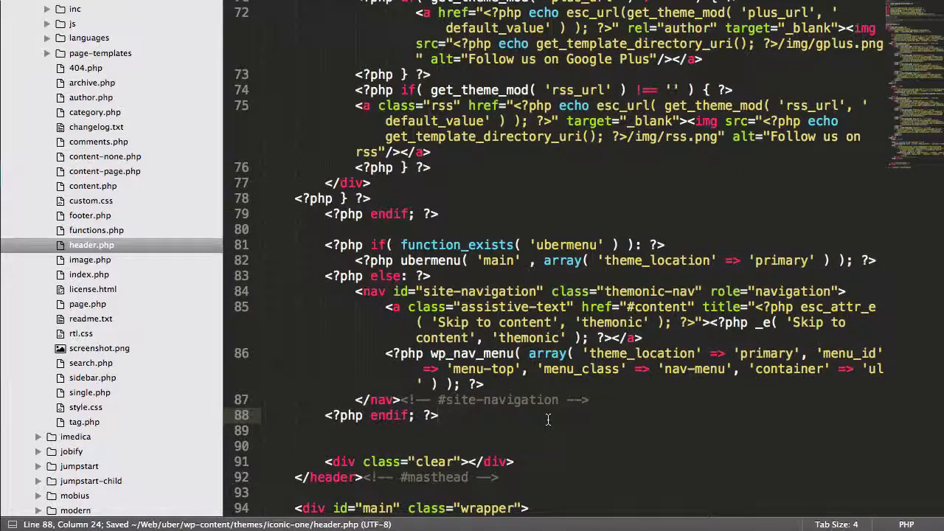
Switch to the browser, load the site's homepage in a new tab, and compare the Mega Menu item in both menu bars.
{"action": "key", "text": "super+Tab"}
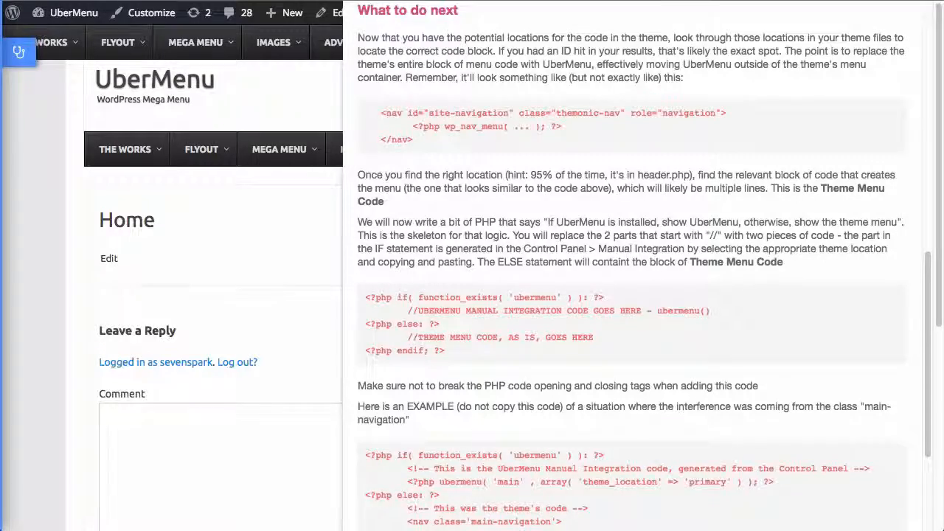
{"action": "key", "text": "super+t"}
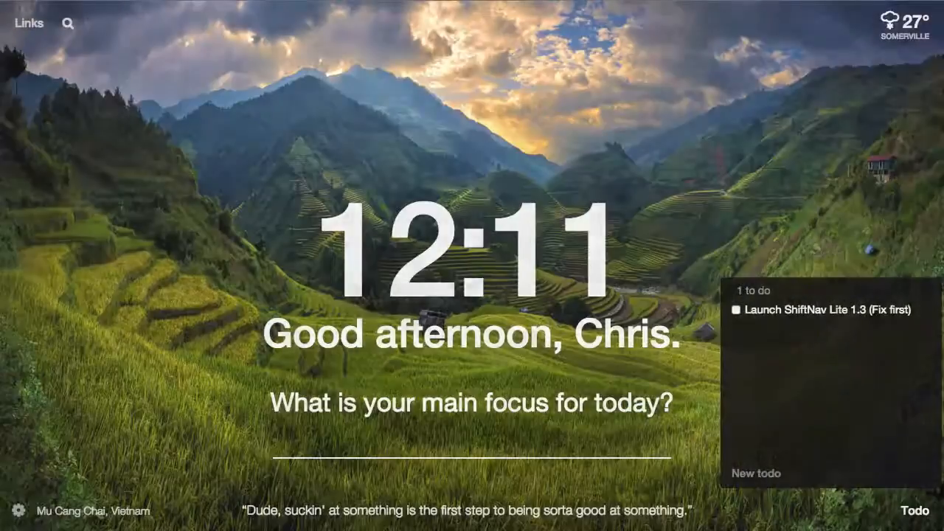
{"action": "key", "text": "Return"}
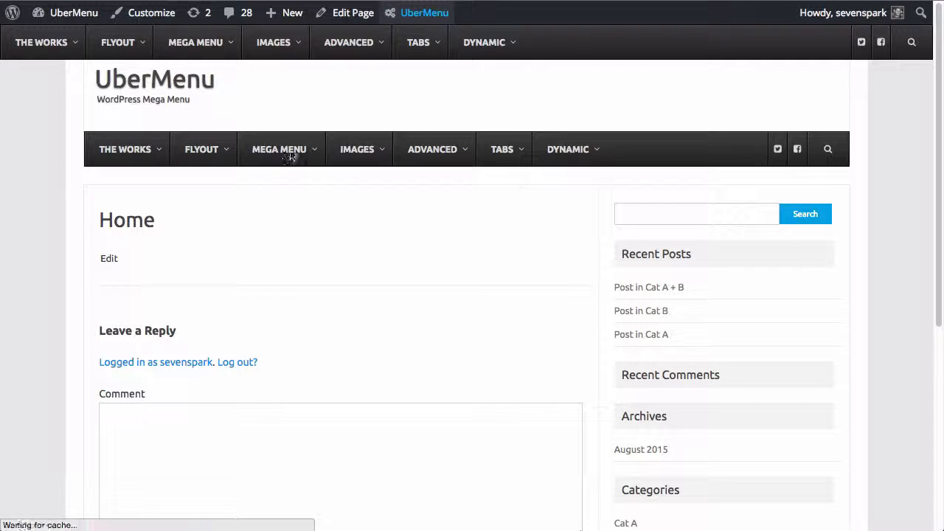
{"action": "mouse_move", "coordinate": [306, 153]}
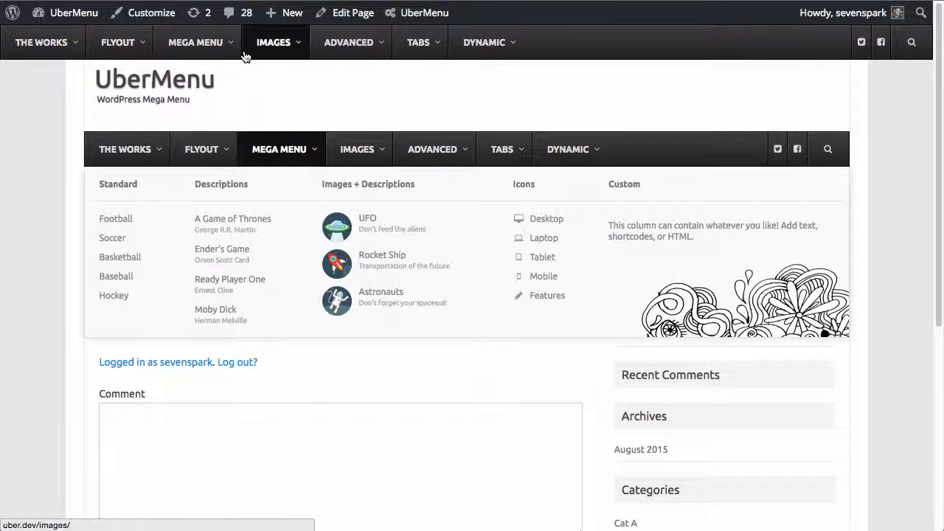
{"action": "left_click", "coordinate": [212, 50]}
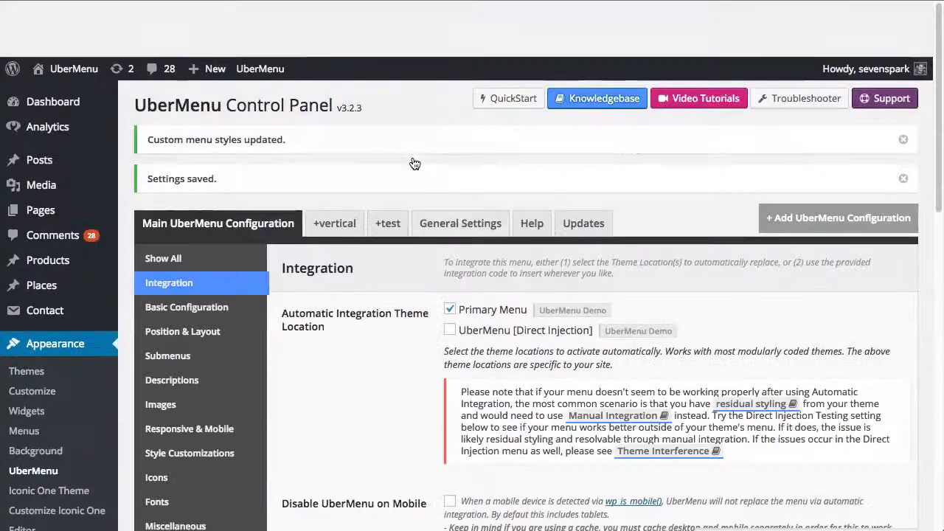
Turn off and save Direct Injection Testing in the main UberMenu configuration, and check the Mega Menu item on the reloaded homepage.
{"action": "scroll", "coordinate": [551, 432], "scroll_direction": "down", "scroll_amount": 2}
{"action": "scroll", "coordinate": [553, 432], "scroll_direction": "down", "scroll_amount": 2}
{"action": "left_click", "coordinate": [450, 428]}
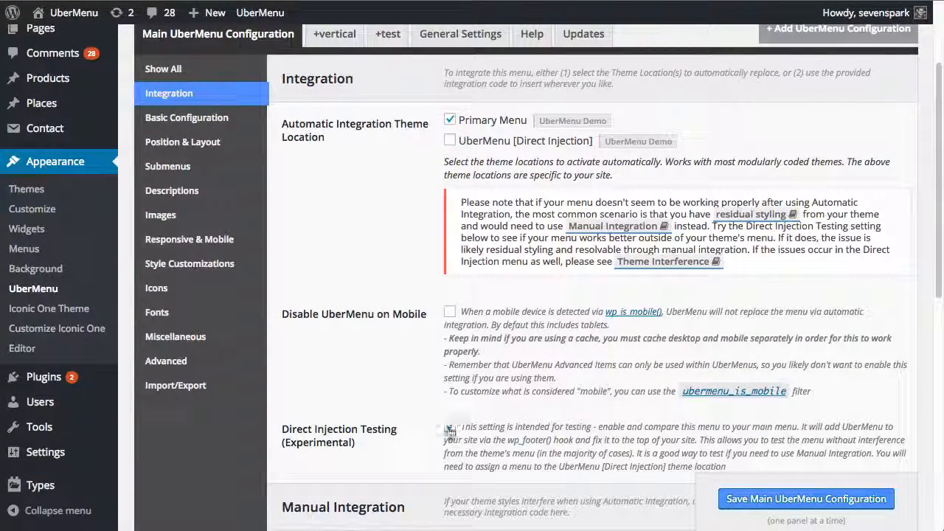
{"action": "left_click", "coordinate": [848, 504]}
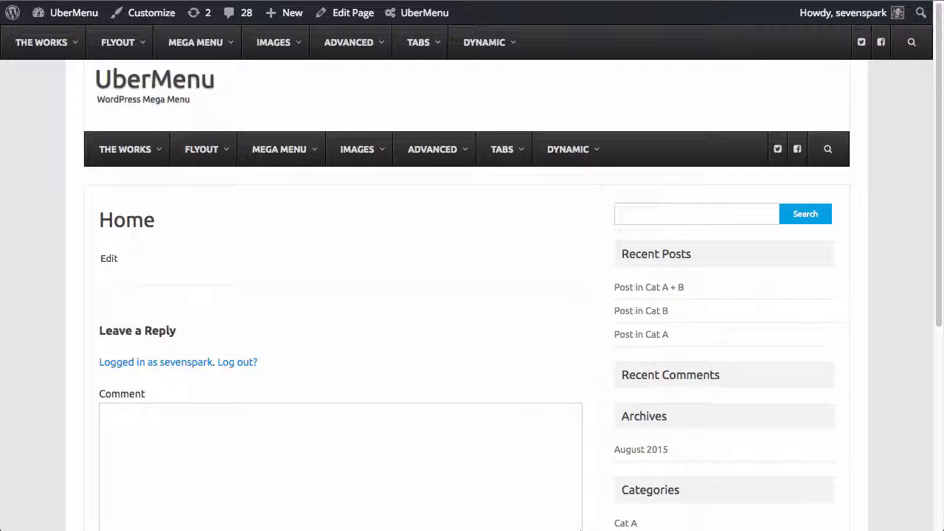
{"action": "key", "text": "super+r"}
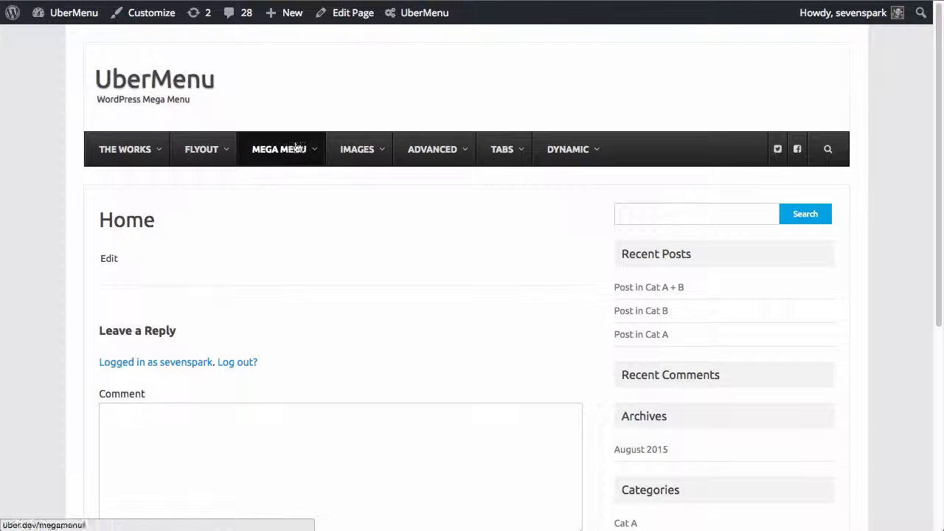
{"action": "mouse_move", "coordinate": [295, 147]}
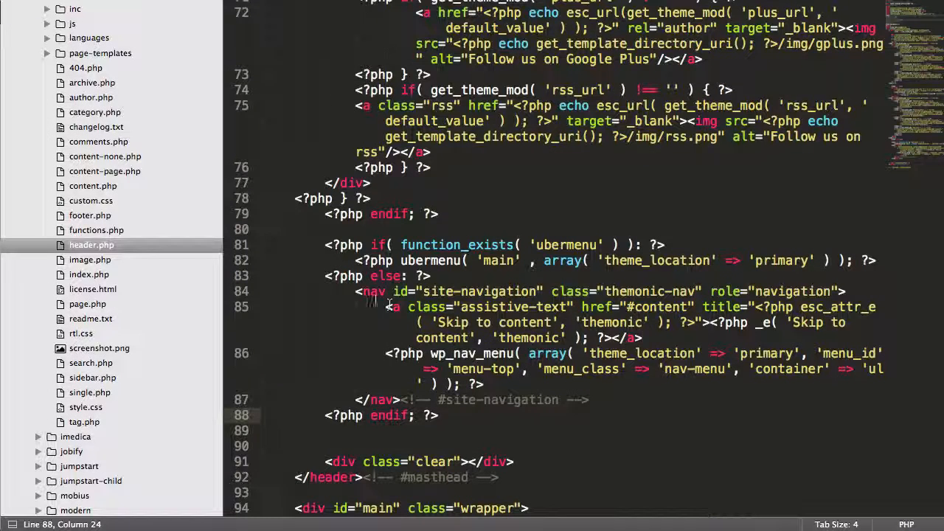
In the code editor, review header.php's conditional on lines 81–88, comparing the ubermenu call with the theme's nav block and its wp_nav_menu call.
{"action": "left_click_drag", "start_coordinate": [355, 292], "coordinate": [622, 401]}
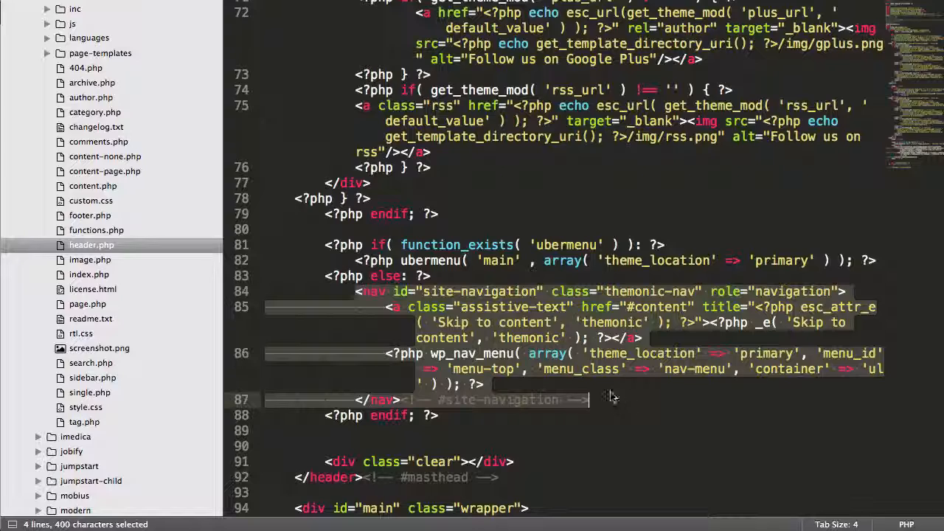
{"action": "left_click_drag", "start_coordinate": [356, 260], "coordinate": [522, 262]}
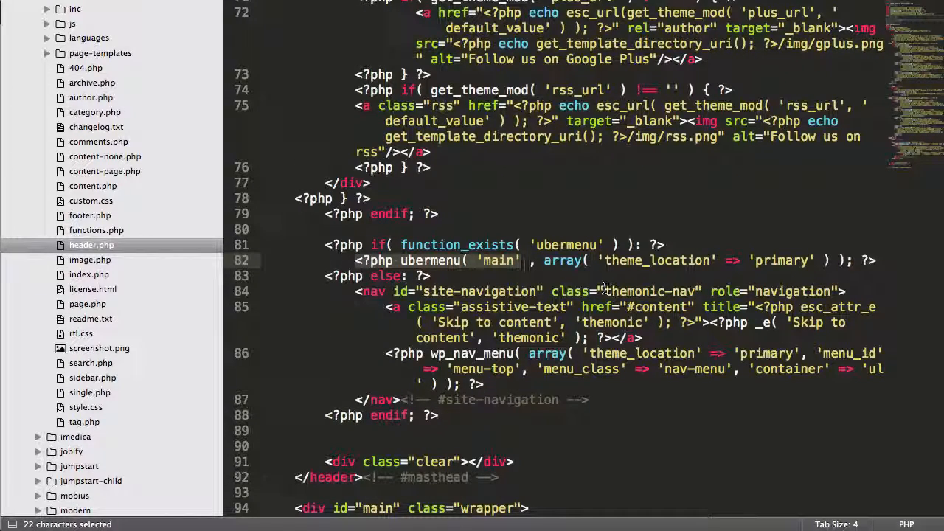
{"action": "left_click_drag", "start_coordinate": [606, 292], "coordinate": [695, 292]}
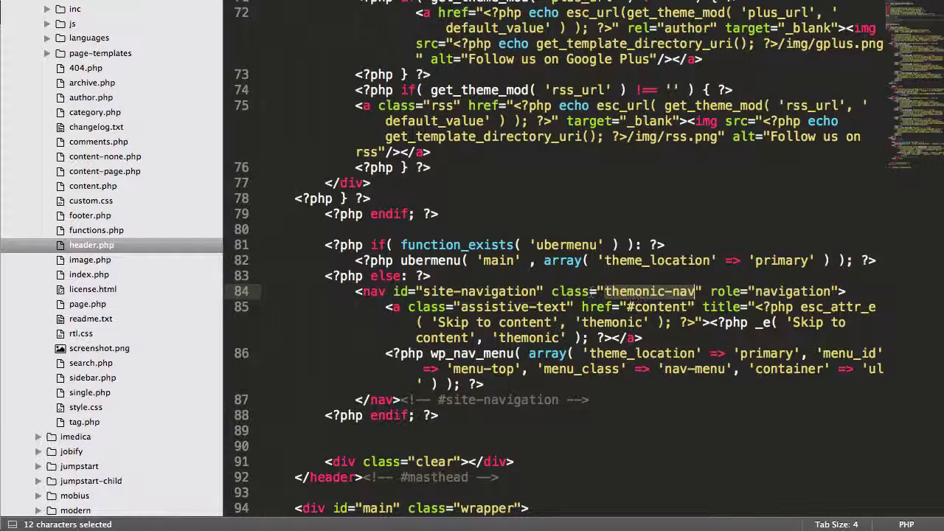
{"action": "left_click_drag", "start_coordinate": [500, 383], "coordinate": [385, 353]}
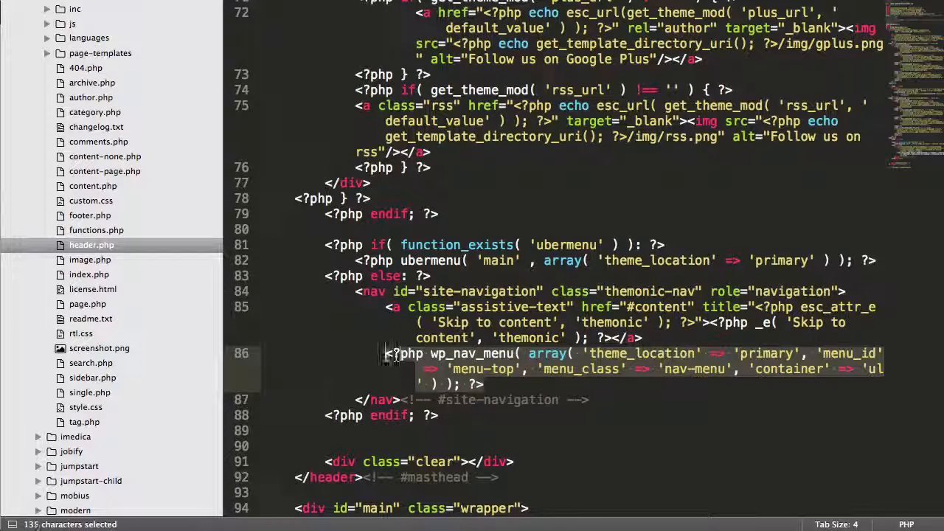
{"action": "left_click", "coordinate": [549, 354]}
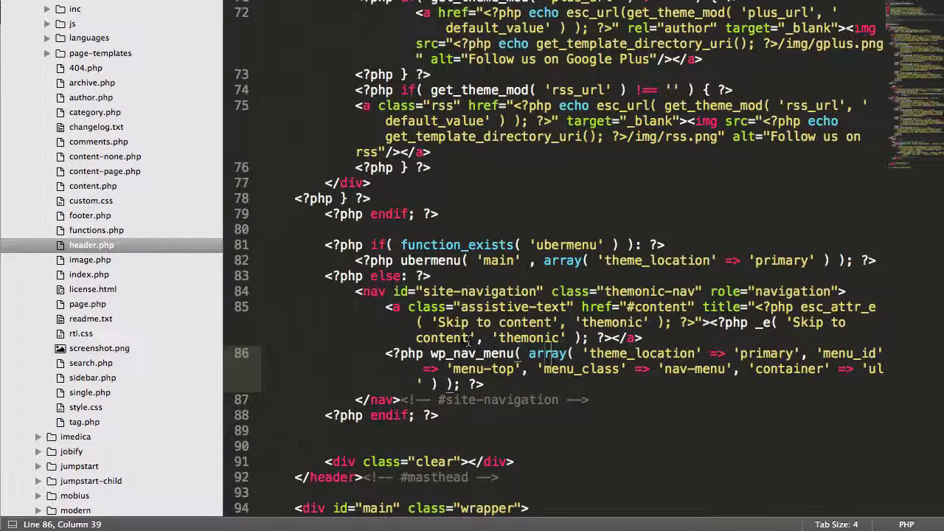
{"action": "left_click_drag", "start_coordinate": [355, 291], "coordinate": [590, 400]}
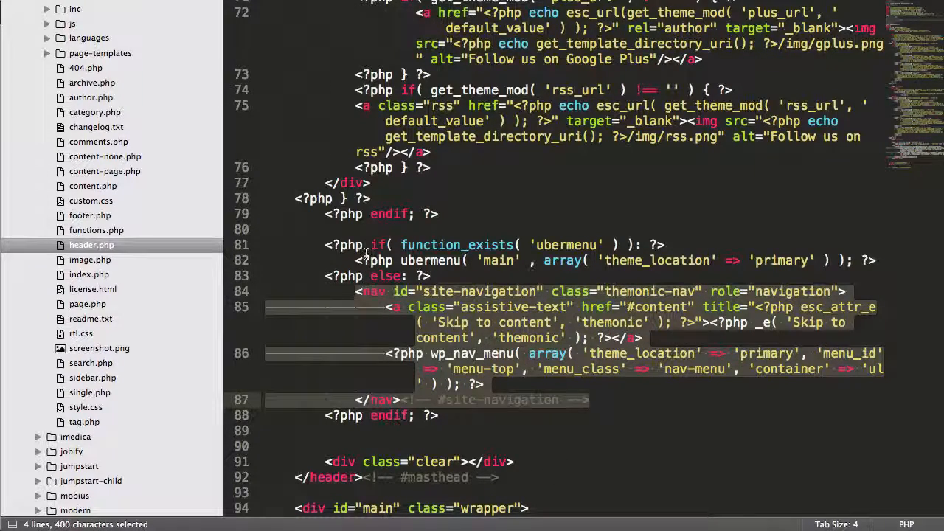
{"action": "left_click_drag", "start_coordinate": [432, 261], "coordinate": [576, 260]}
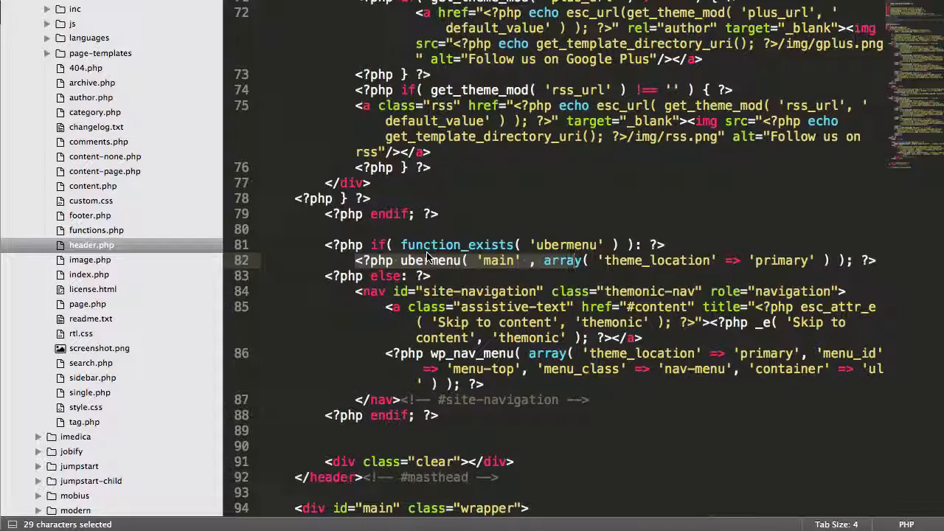
{"action": "left_click", "coordinate": [498, 260]}
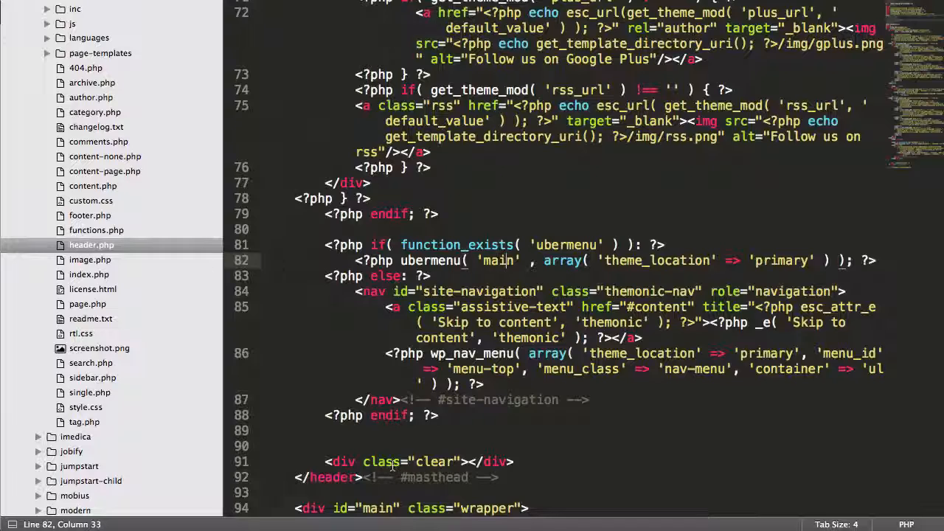
{"action": "left_click_drag", "start_coordinate": [324, 245], "coordinate": [509, 431]}
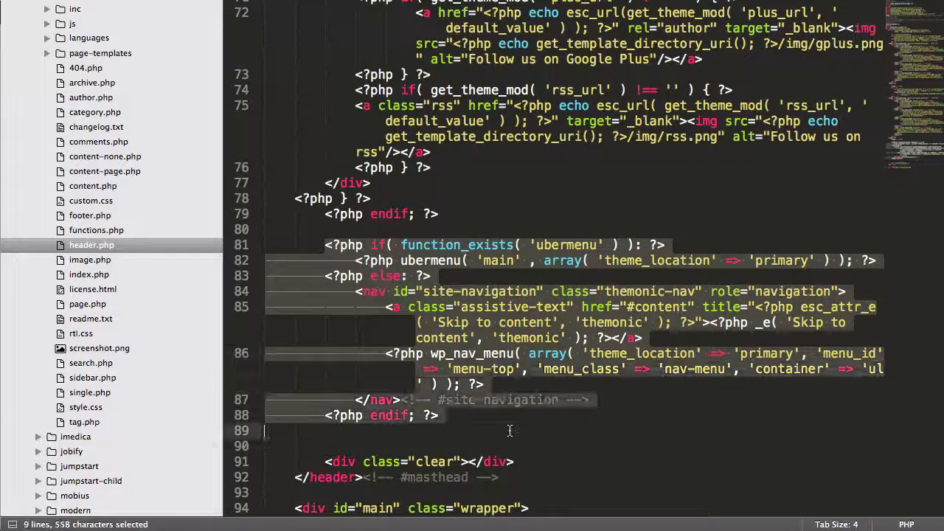